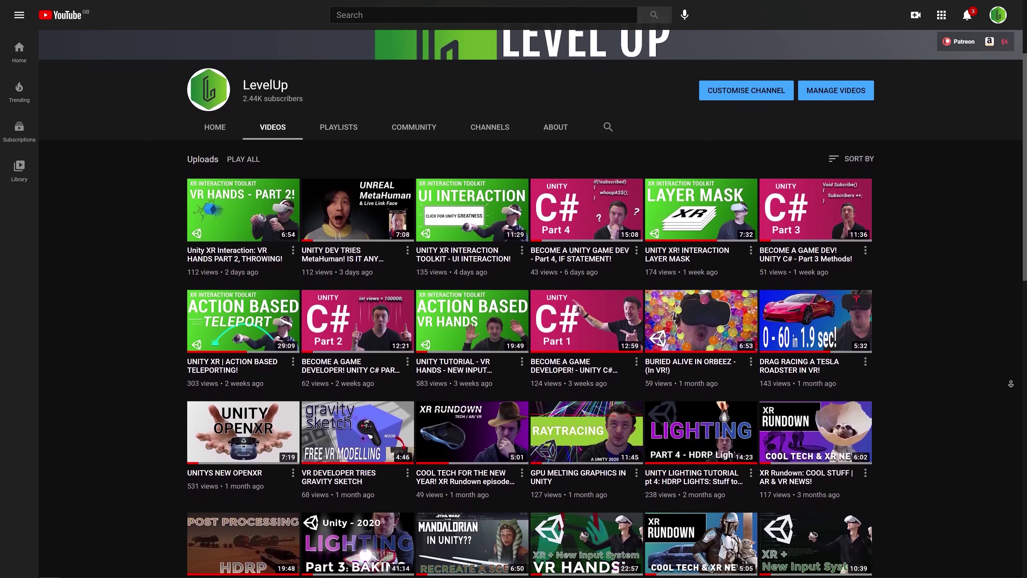
Adjust the scene view, then run a brief VR play test and stop it
scroll(529, 304, down, 1)
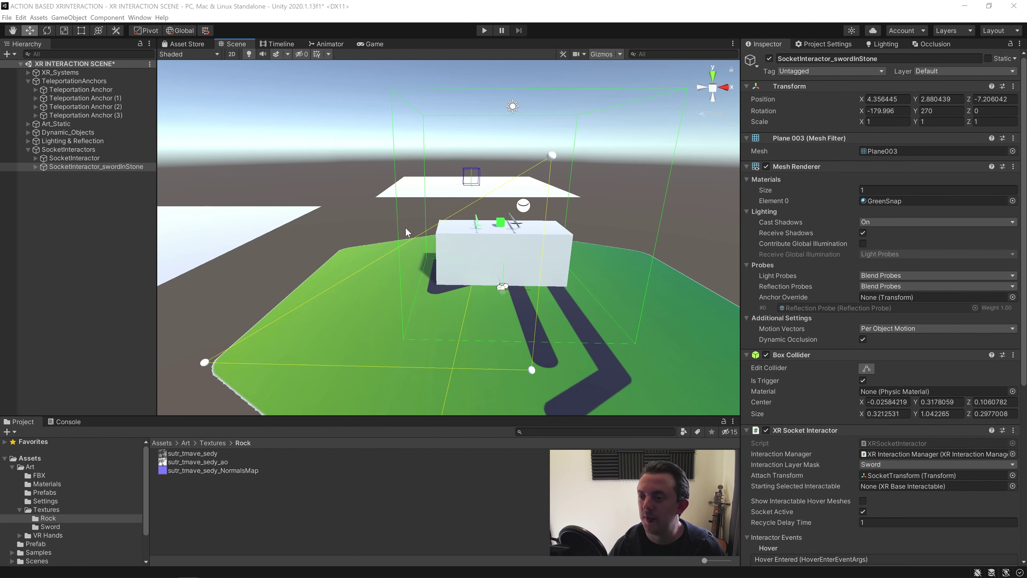
right_drag(406, 229, 440, 238)
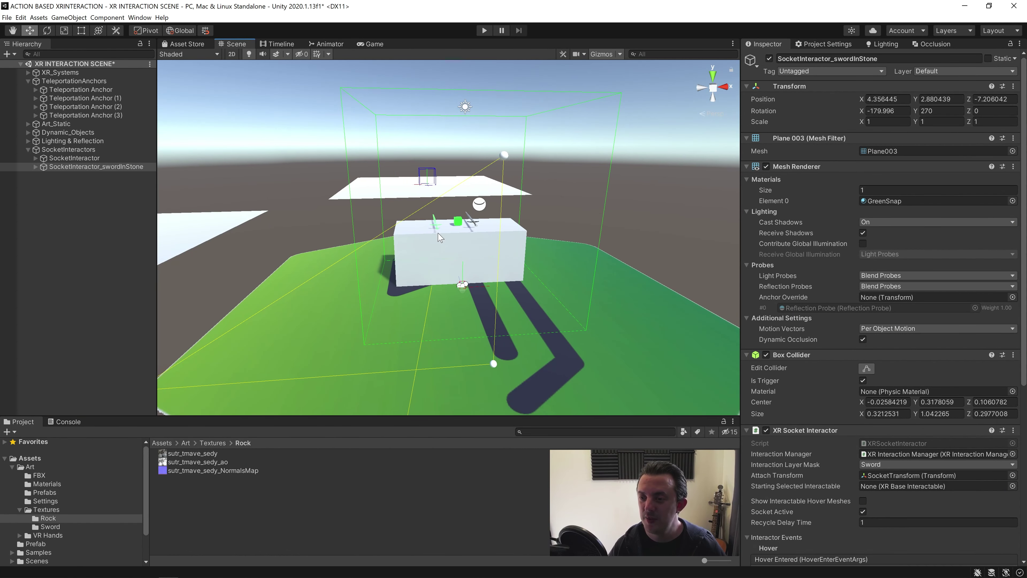
scroll(450, 194, up, 5)
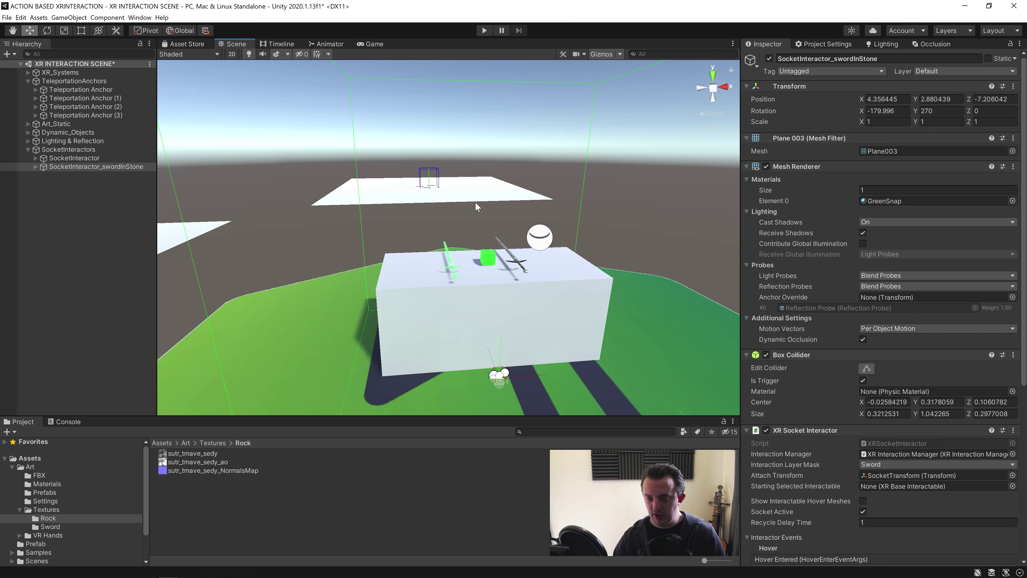
click(484, 31)
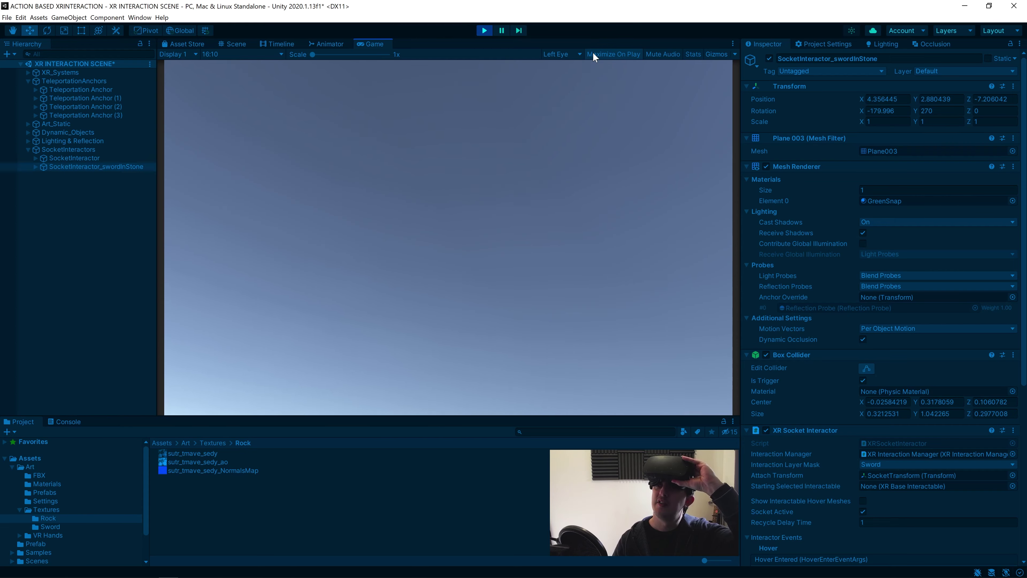
click(484, 31)
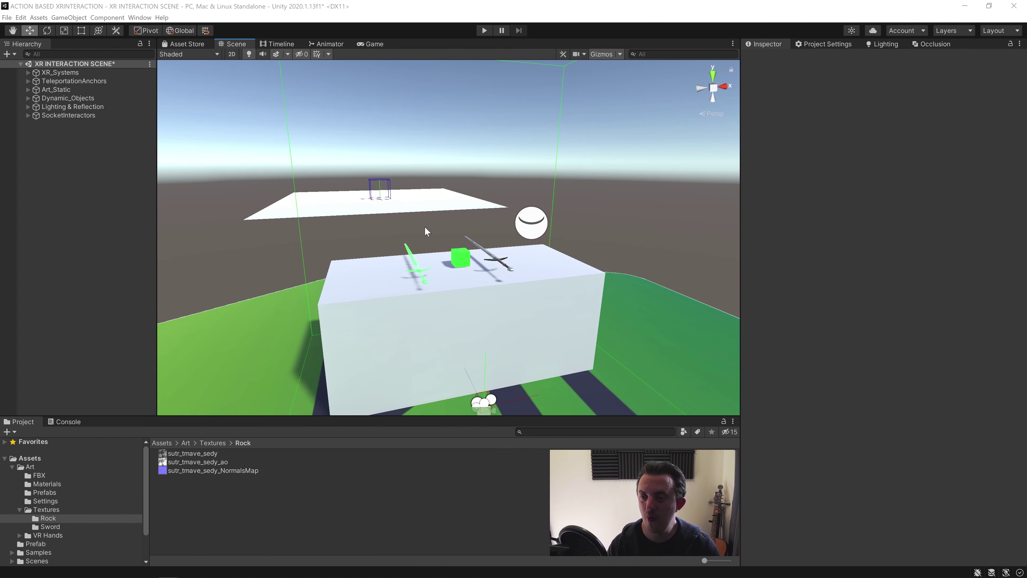
Create a Sphere from the Hierarchy's 3D Object menu and scale it to 0.35864 on every axis
alt+drag(424, 226, 425, 246)
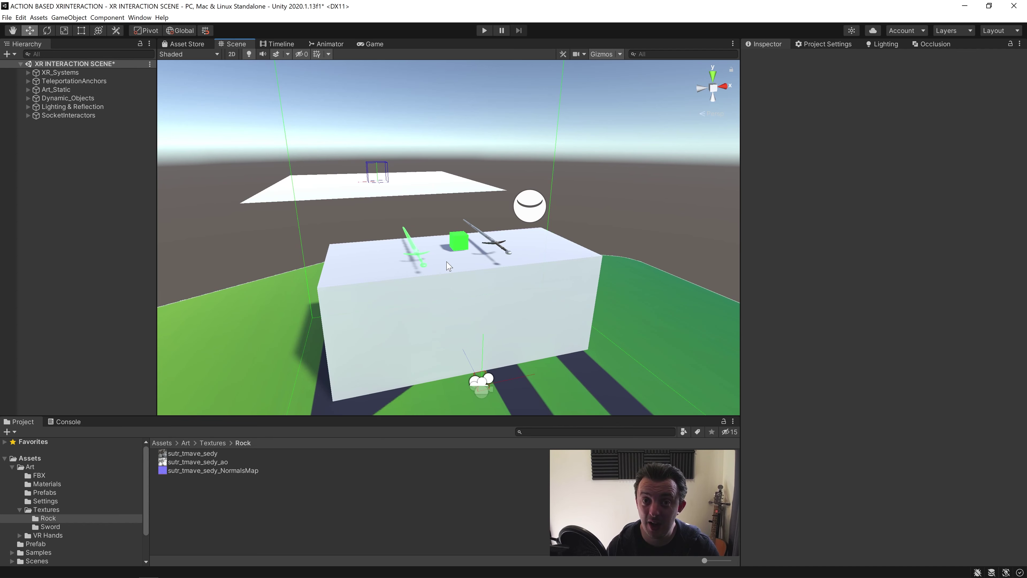
alt+drag(446, 265, 434, 265)
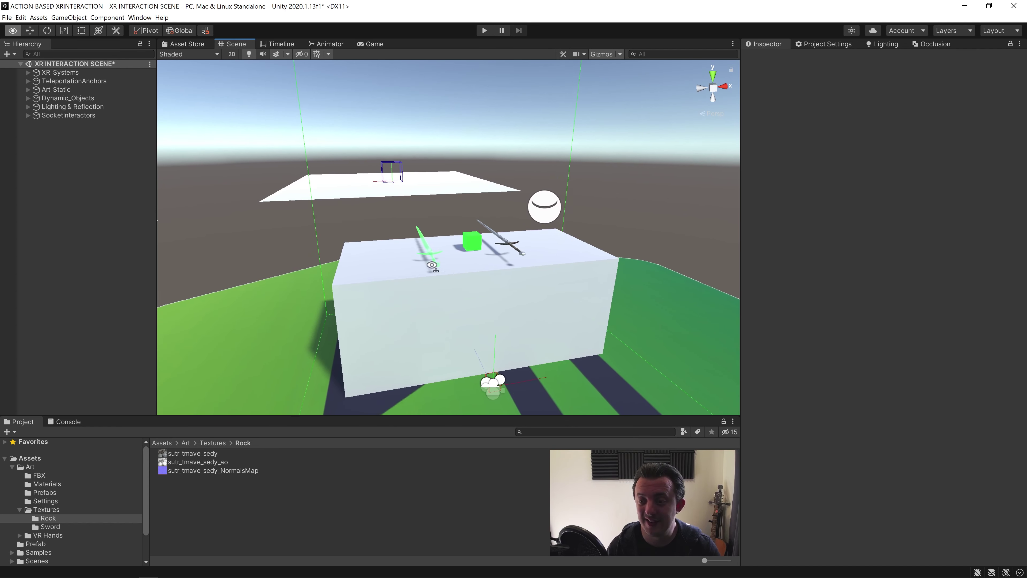
right_click(80, 197)
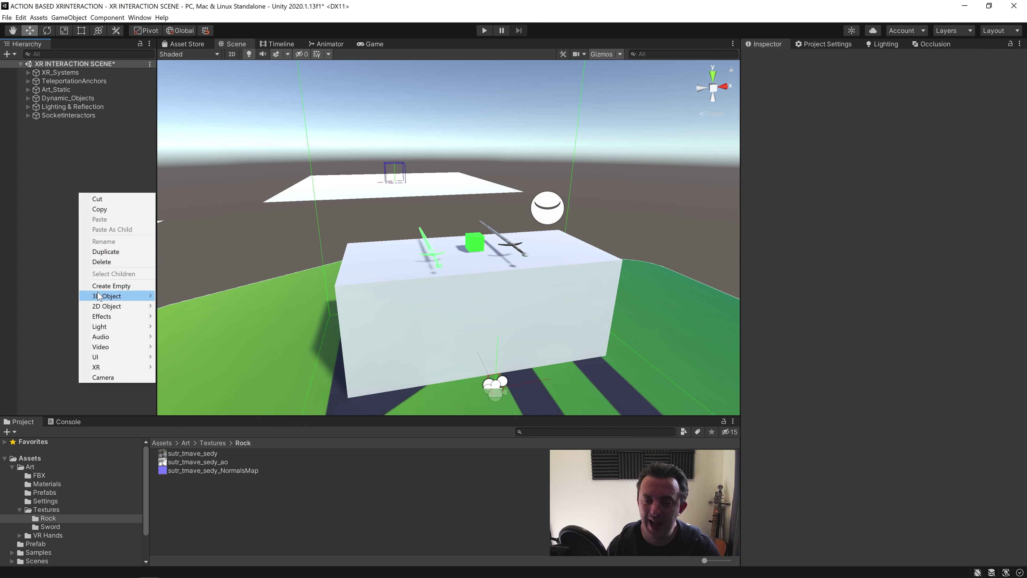
mouse_move(99, 297)
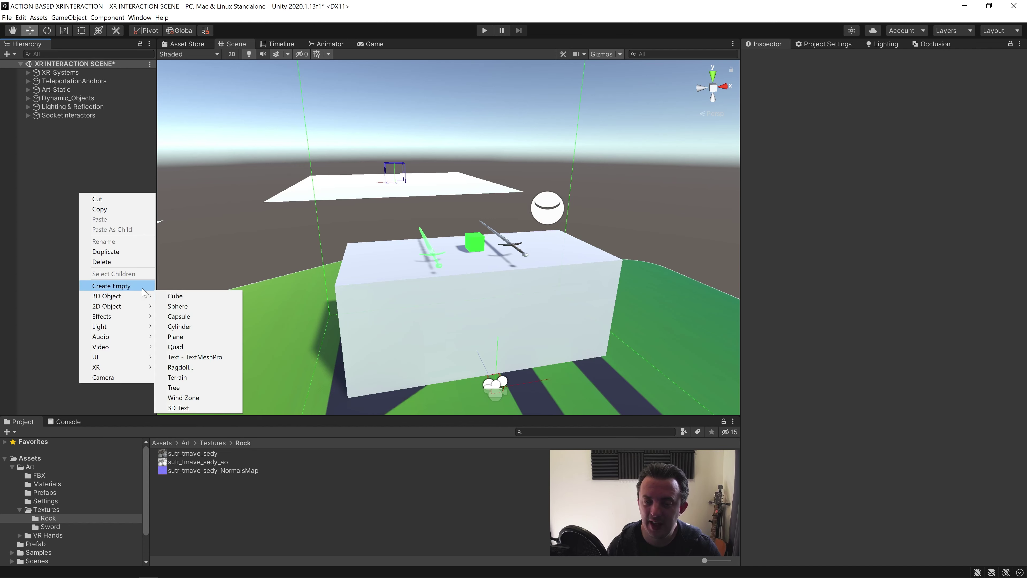
click(179, 309)
scroll(485, 202, up, 2)
alt+drag(501, 227, 532, 229)
drag(473, 194, 490, 173)
key(w)
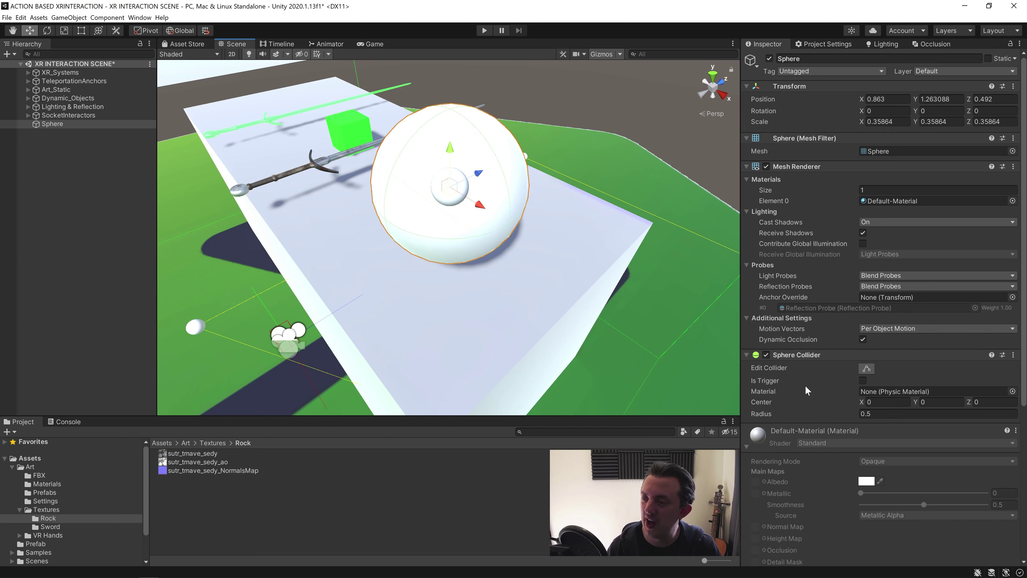
Add an XR Socket Interactor component to the sphere by searching 'socket'
scroll(806, 388, down, 5)
click(746, 223)
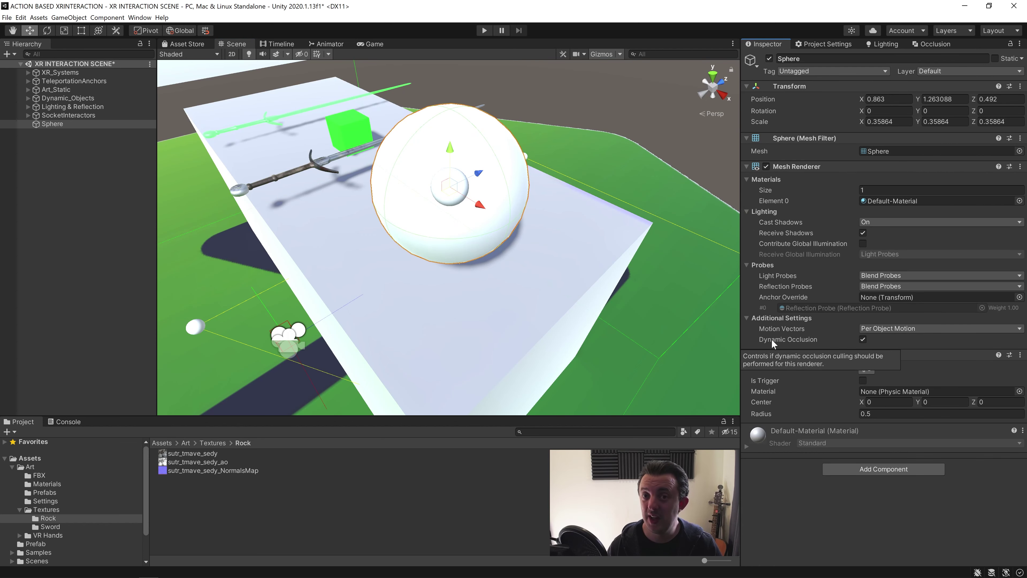
click(851, 469)
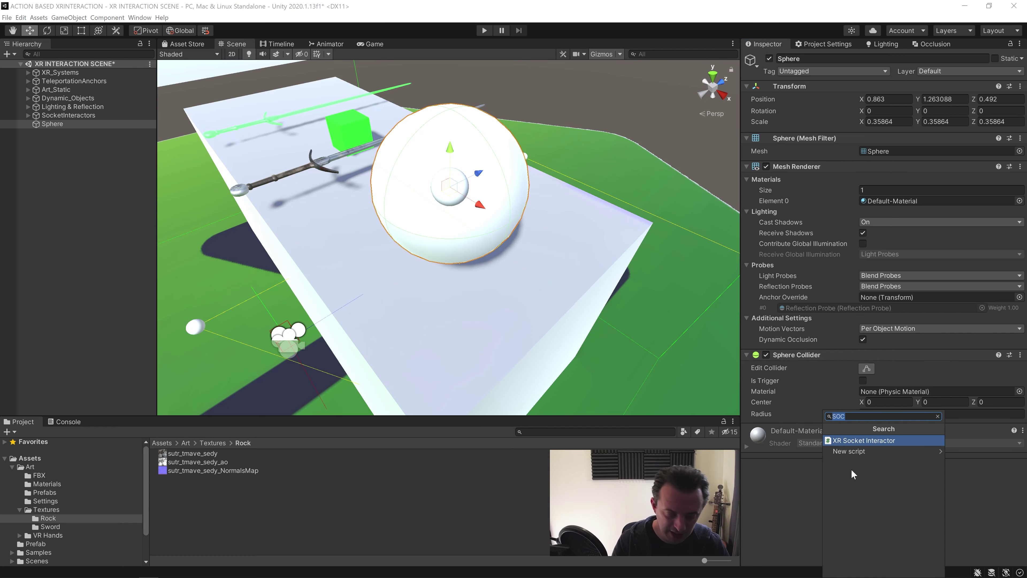
text(socket)
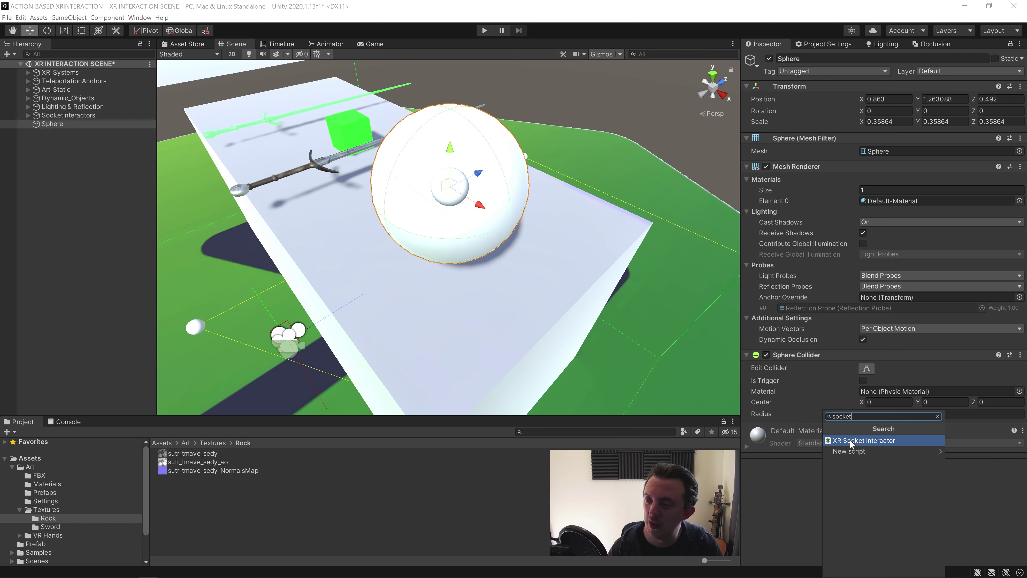
click(850, 441)
Disable the sphere's Mesh Renderer so the ball becomes invisible
scroll(850, 444, down, 10)
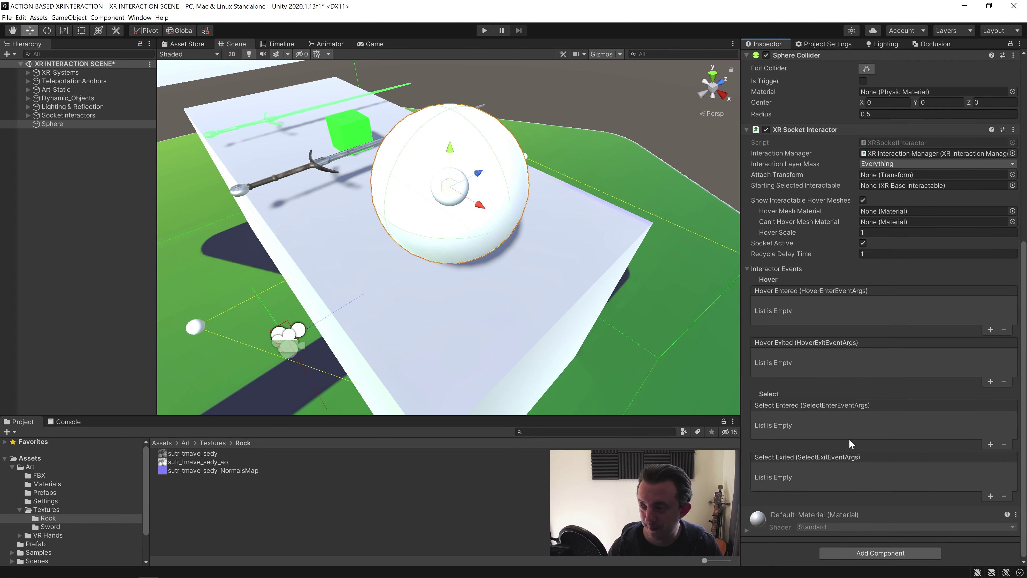
scroll(802, 299, up, 10)
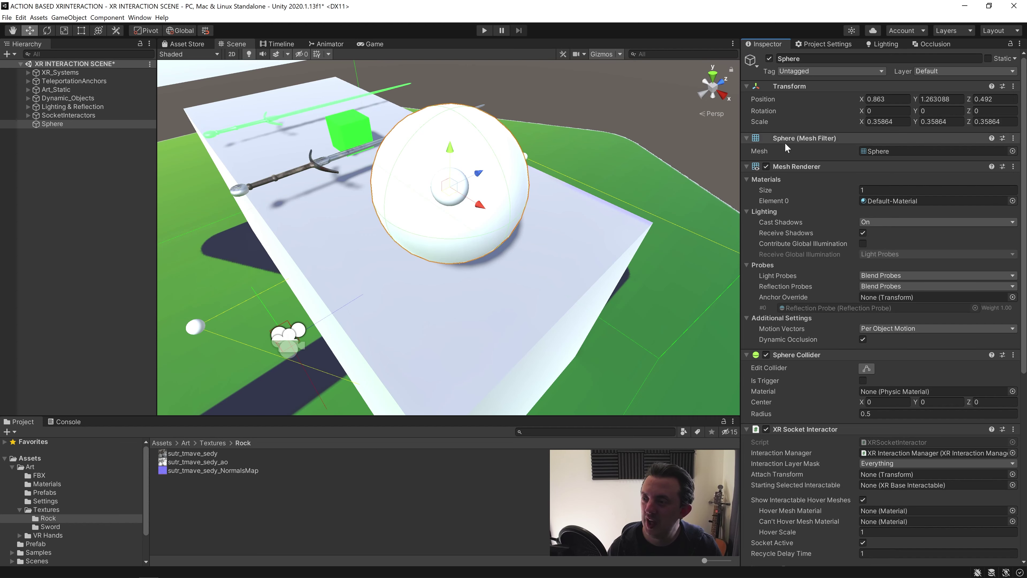
click(766, 166)
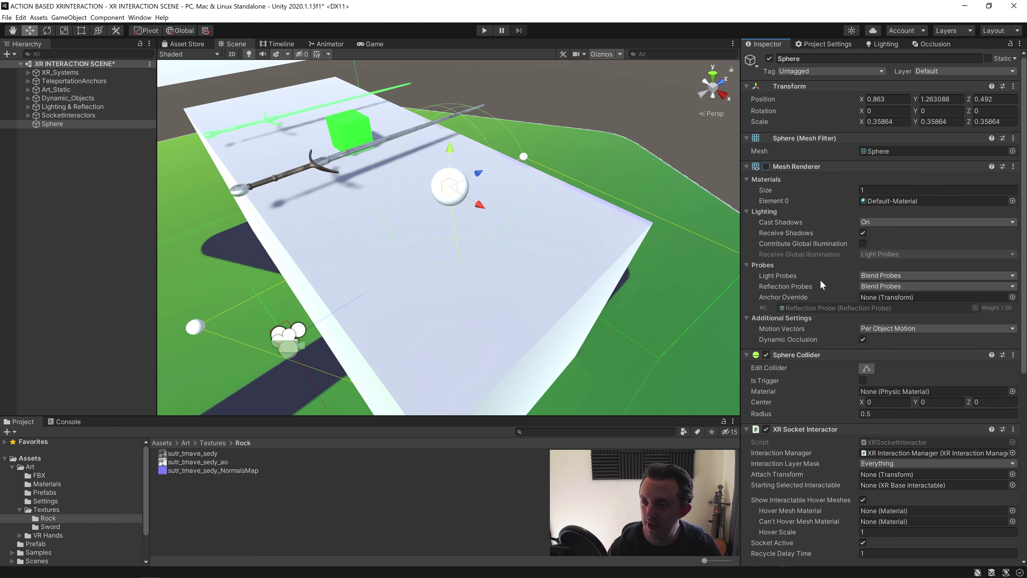
scroll(820, 279, down, 5)
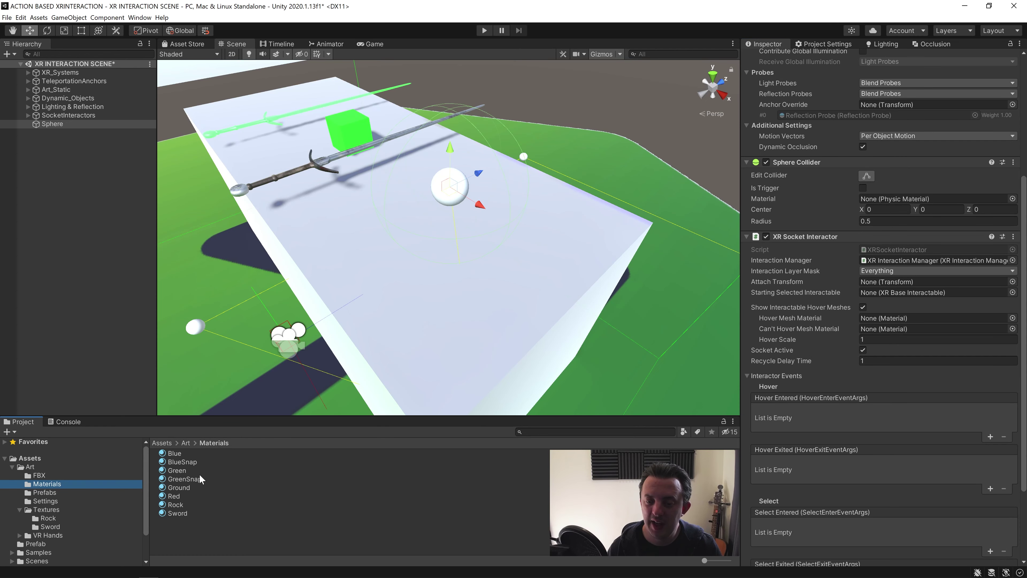
Assign GreenSnap to Hover Mesh Material and Red to Can't Hover Mesh Material
click(179, 478)
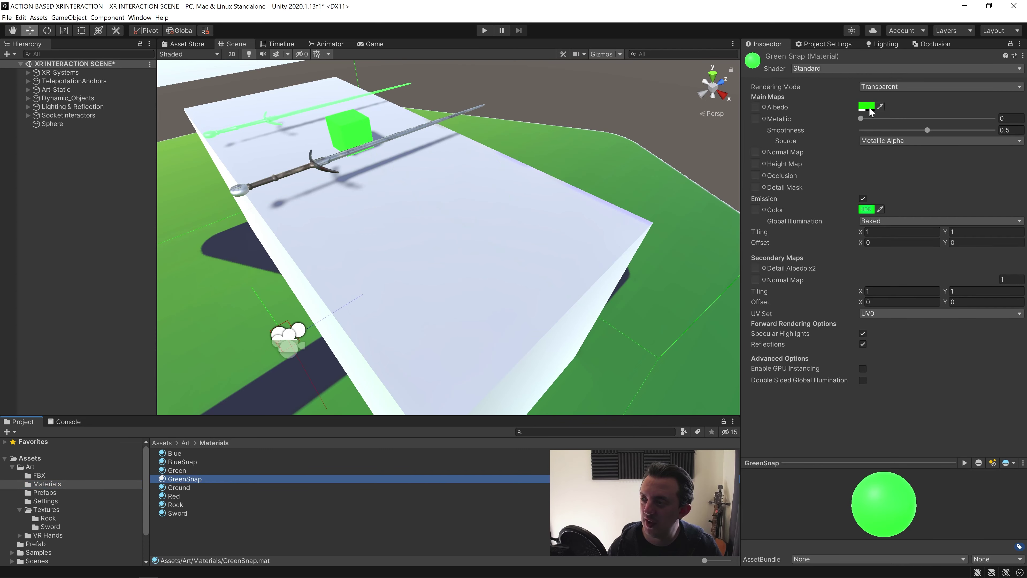
click(49, 124)
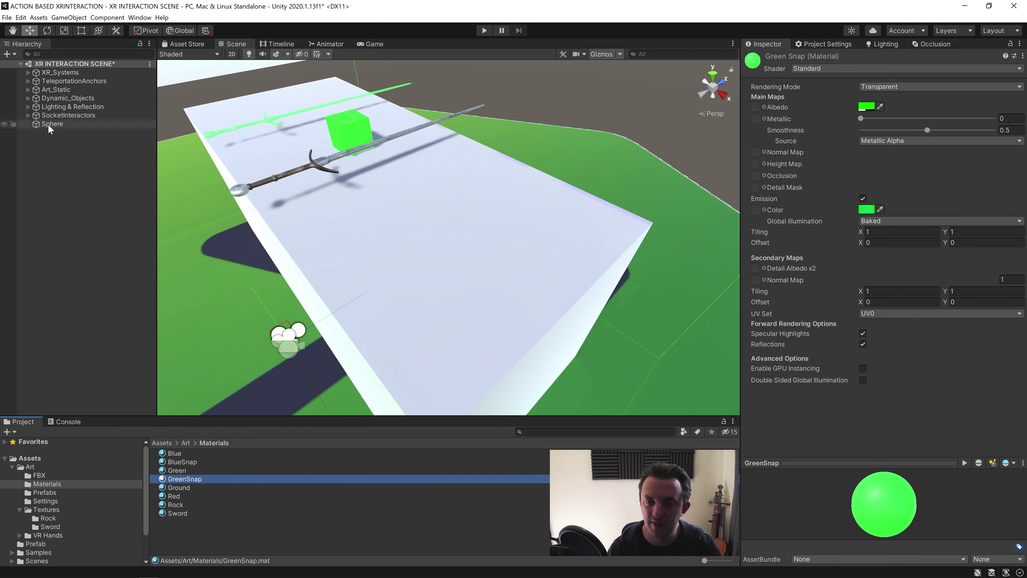
scroll(806, 419, down, 10)
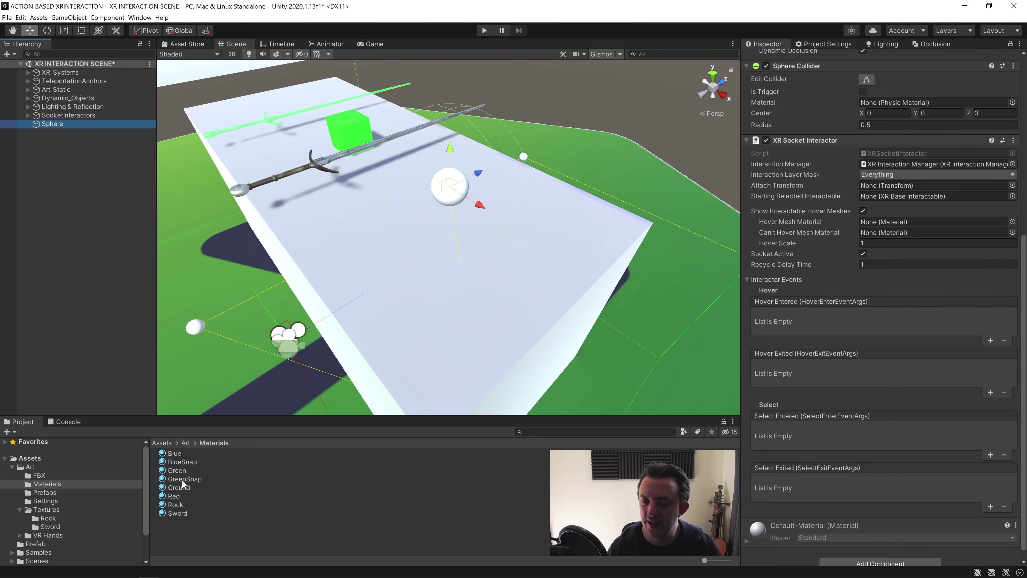
drag(181, 479, 892, 222)
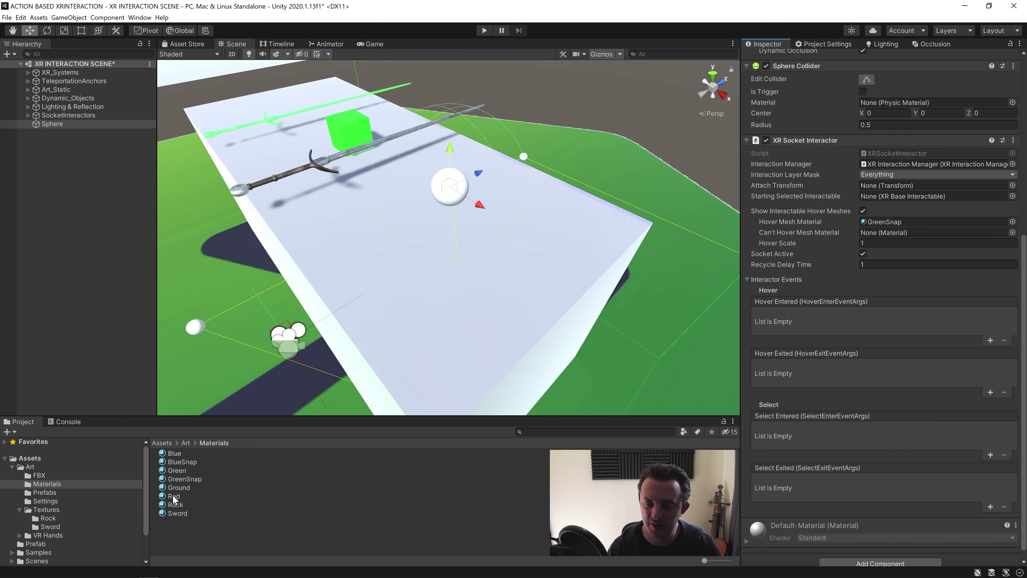
drag(174, 497, 894, 231)
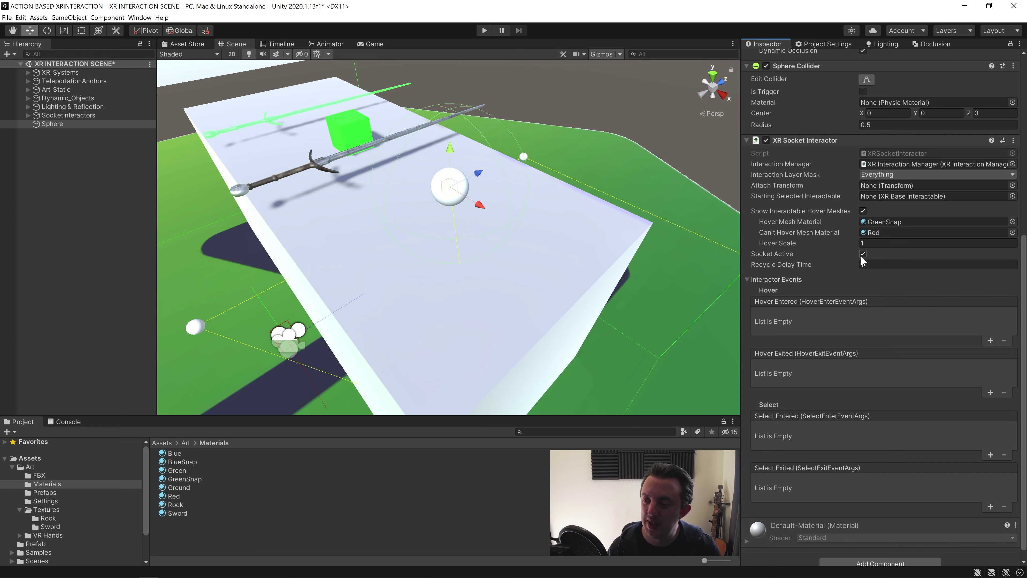
scroll(809, 263, up, 4)
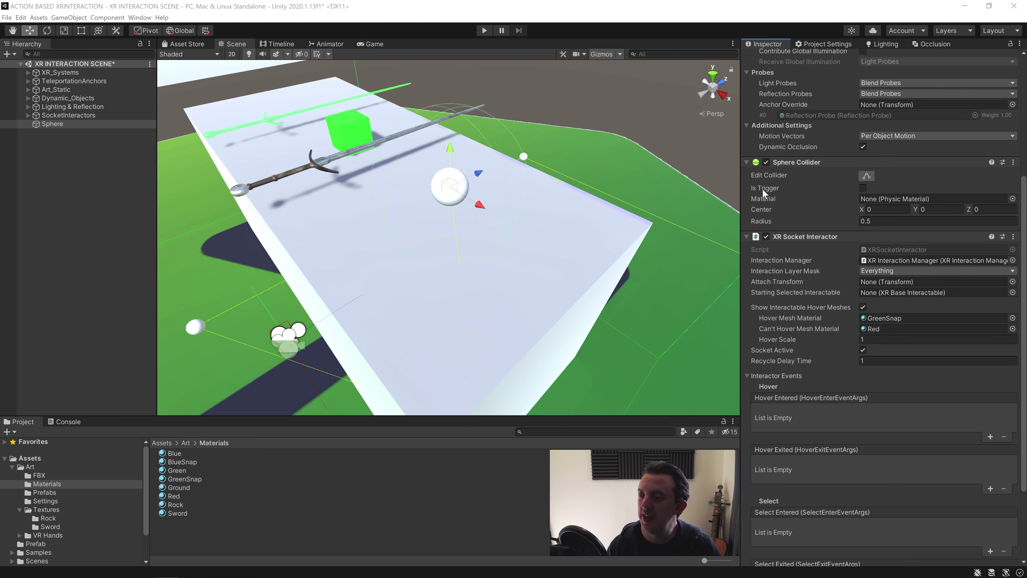
Tick Is Trigger on the Sphere Collider and slide the sphere along X on the table top
click(863, 188)
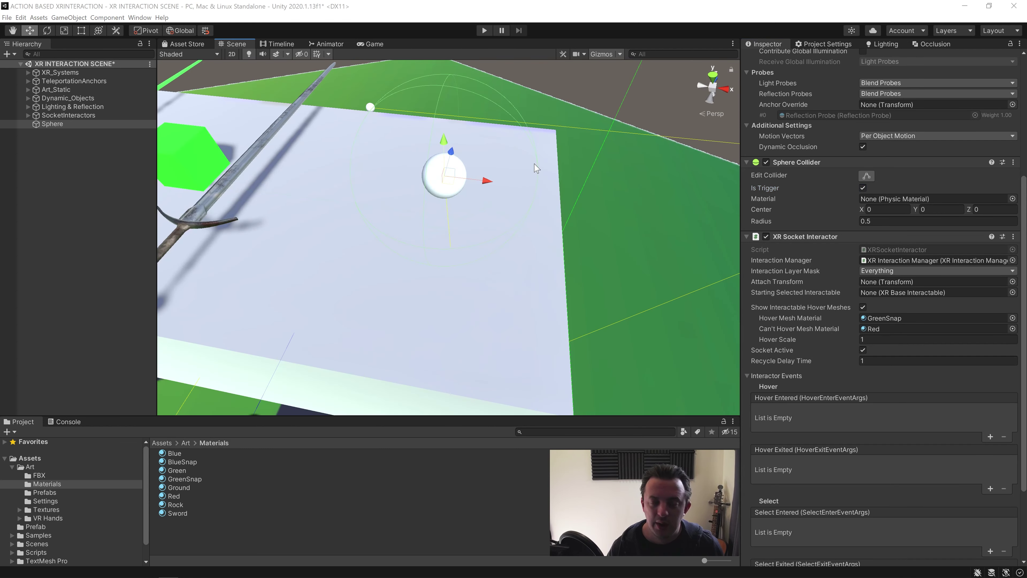
mouse_move(473, 183)
mouse_down()
mouse_move(448, 186)
mouse_move(484, 185)
mouse_up()
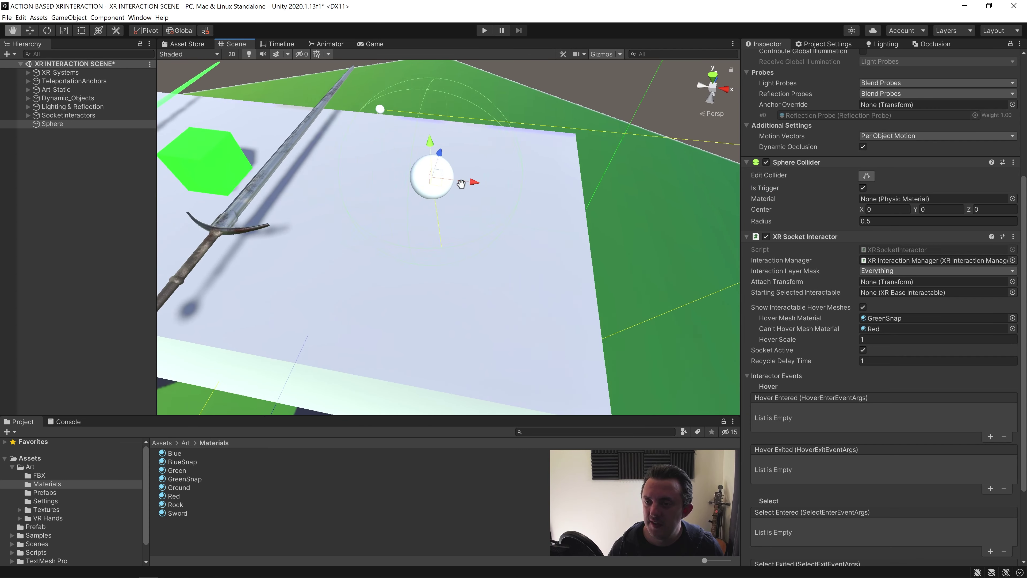
right_drag(484, 186, 518, 174)
drag(628, 170, 616, 183)
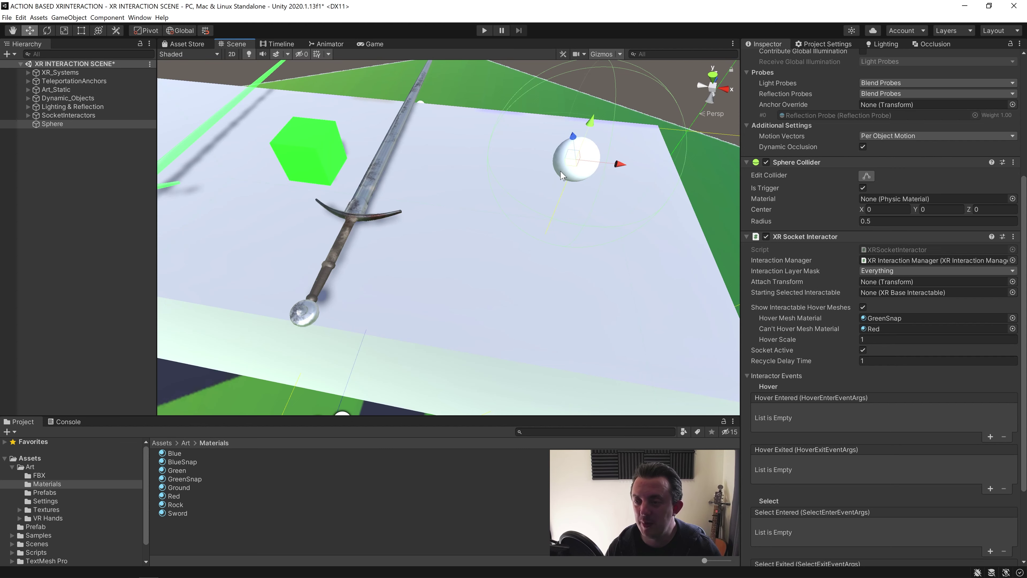
alt+drag(644, 196, 591, 255)
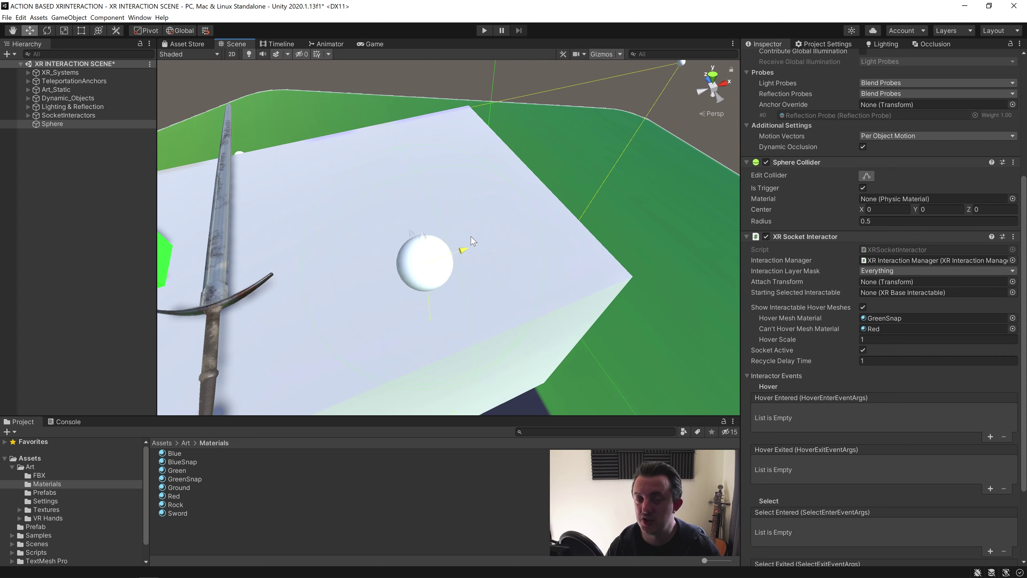
Play-test the socket in VR, then collapse SocketInteractor's children in the Hierarchy
click(484, 30)
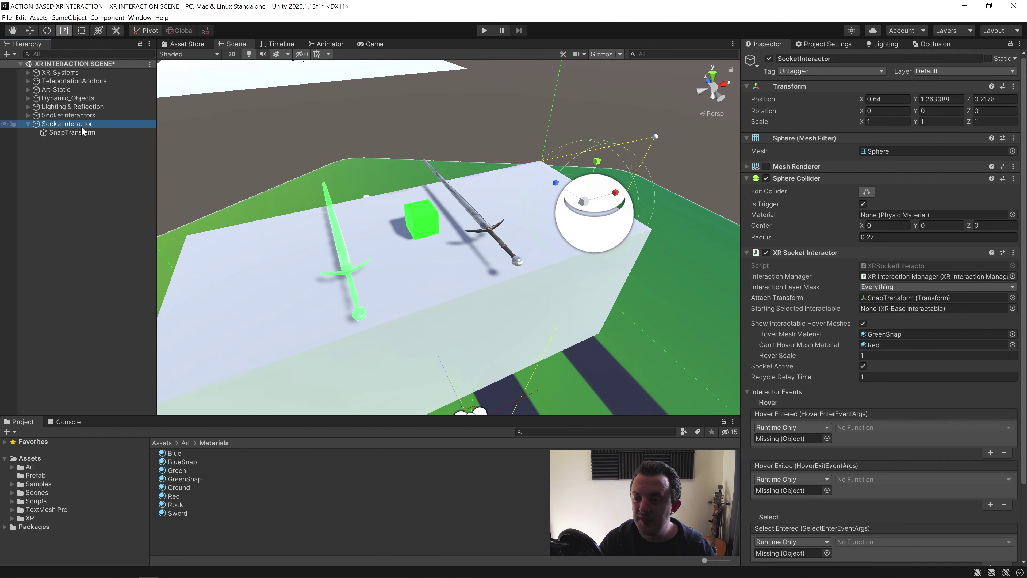
right_drag(533, 293, 533, 293)
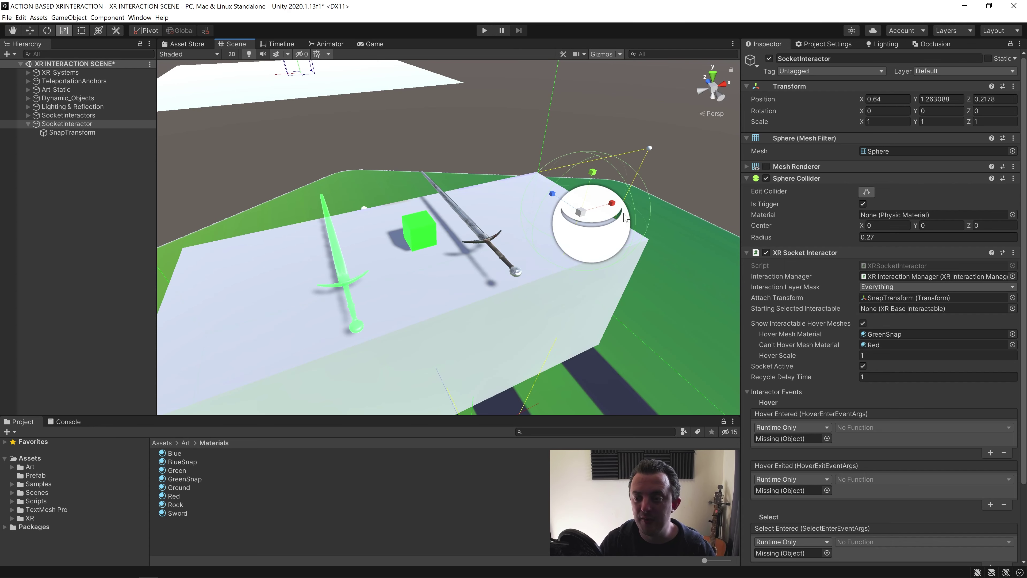
click(27, 124)
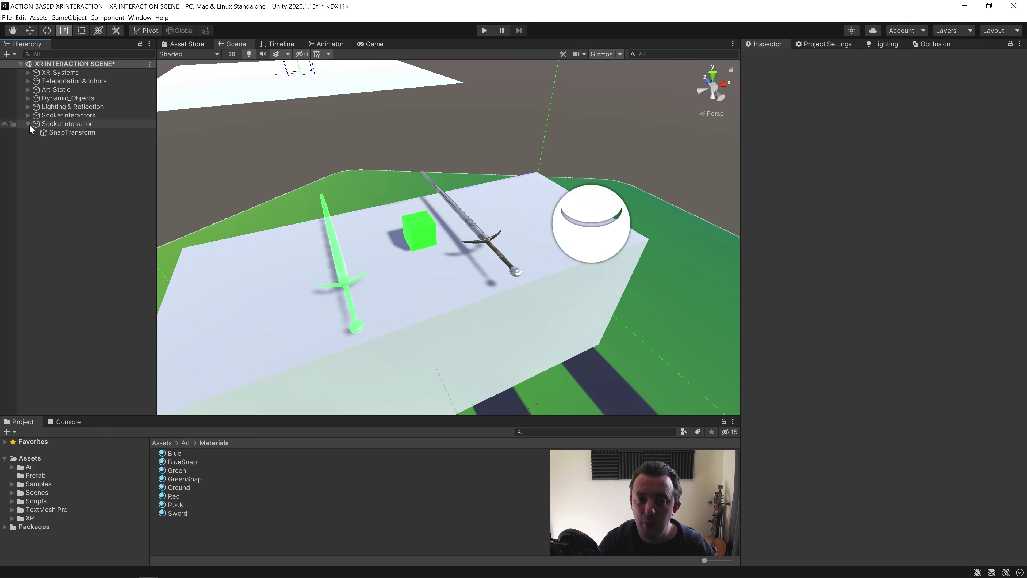
Create another Sphere and move it toward the viewer
right_click(59, 164)
mouse_move(83, 274)
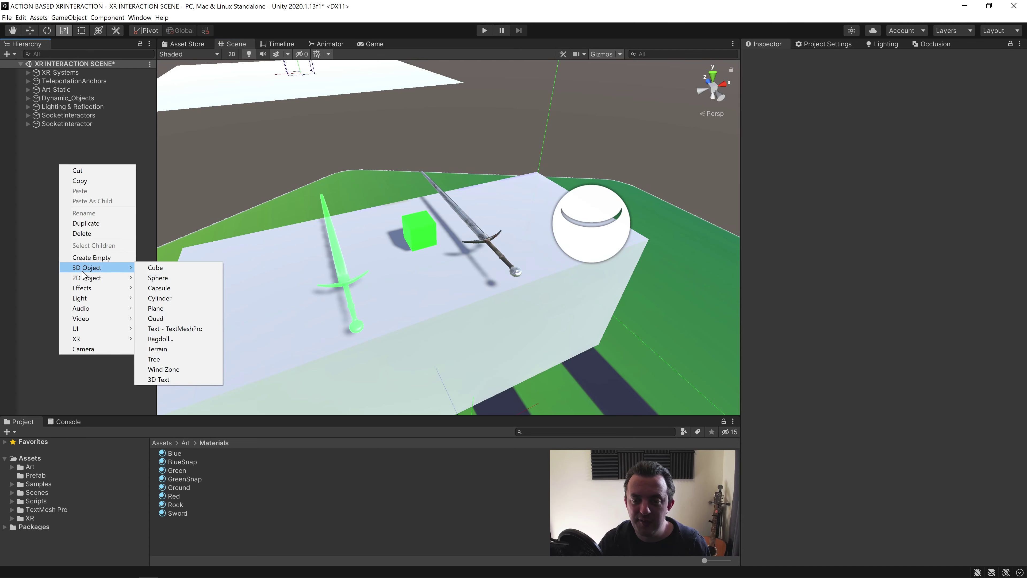
click(157, 278)
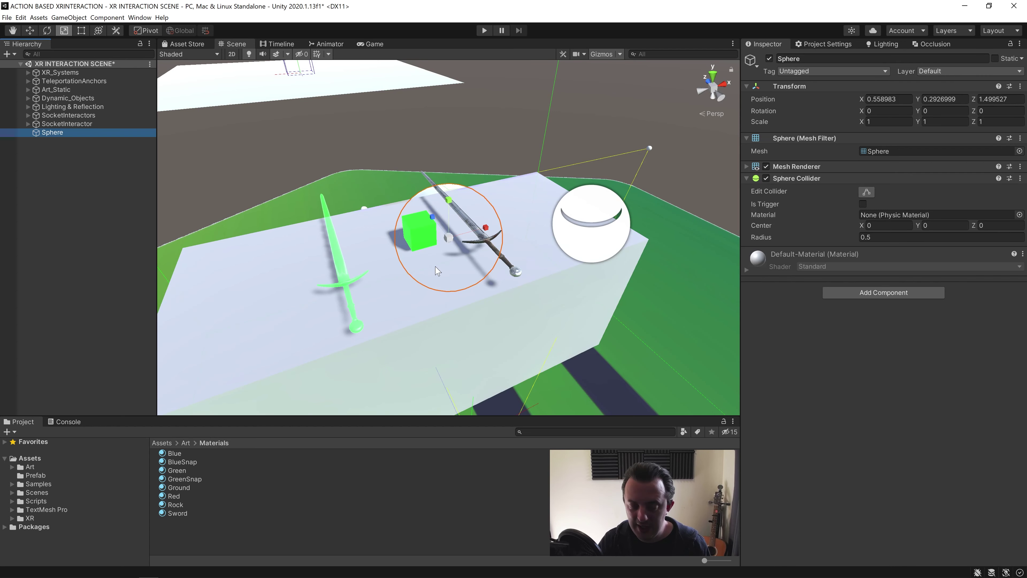
key(w)
drag(443, 251, 507, 188)
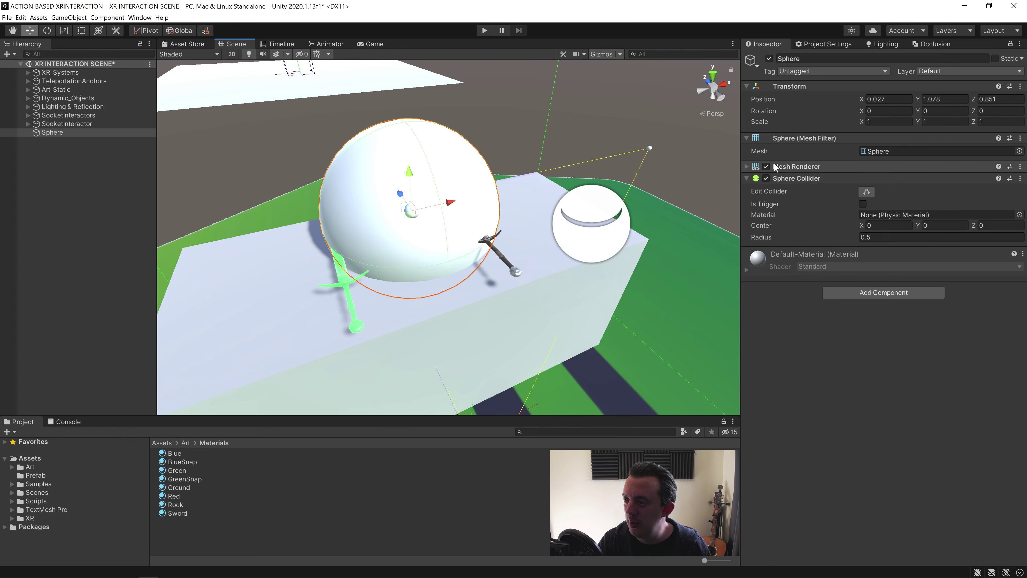
Hide its Mesh Renderer, shrink the collider radius to 0.1797984, and raise it to Y 1.407
click(766, 166)
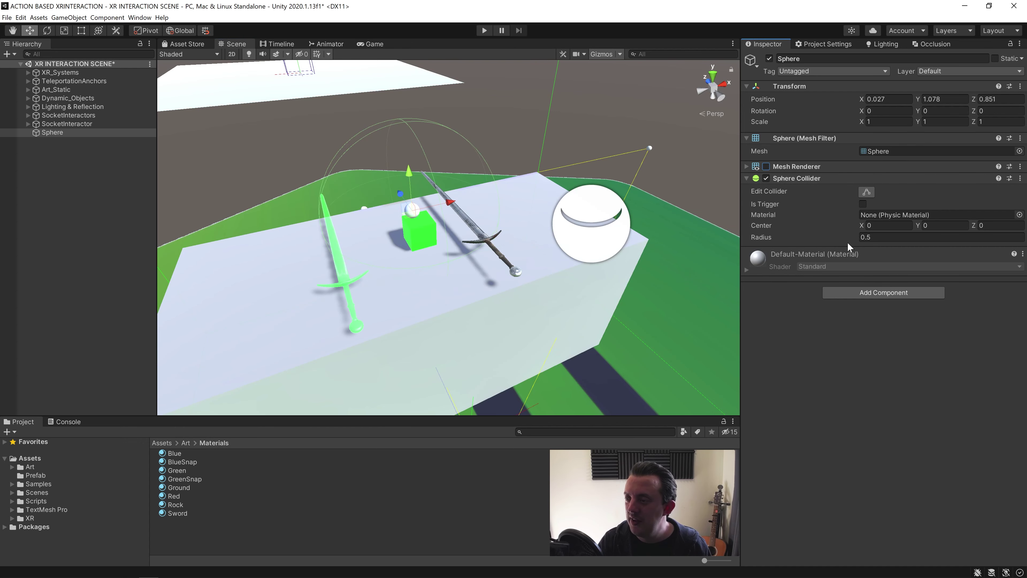
right_drag(443, 279, 458, 260)
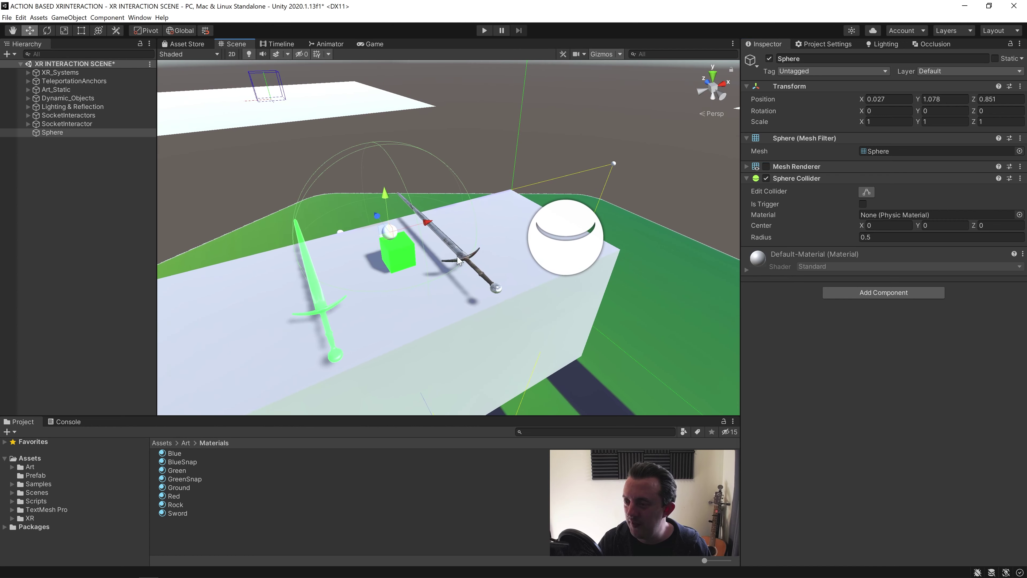
click(867, 192)
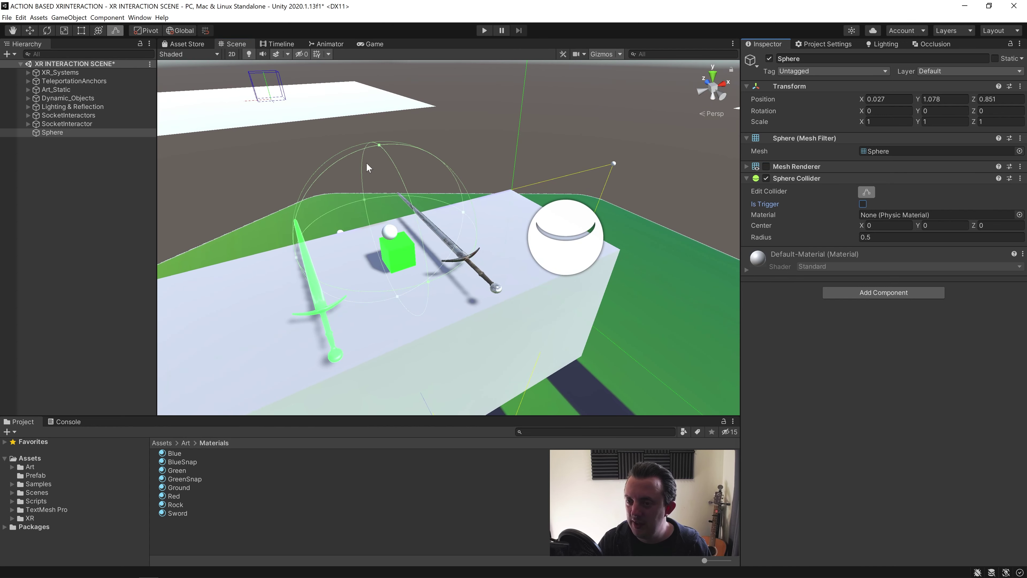
drag(378, 145, 497, 271)
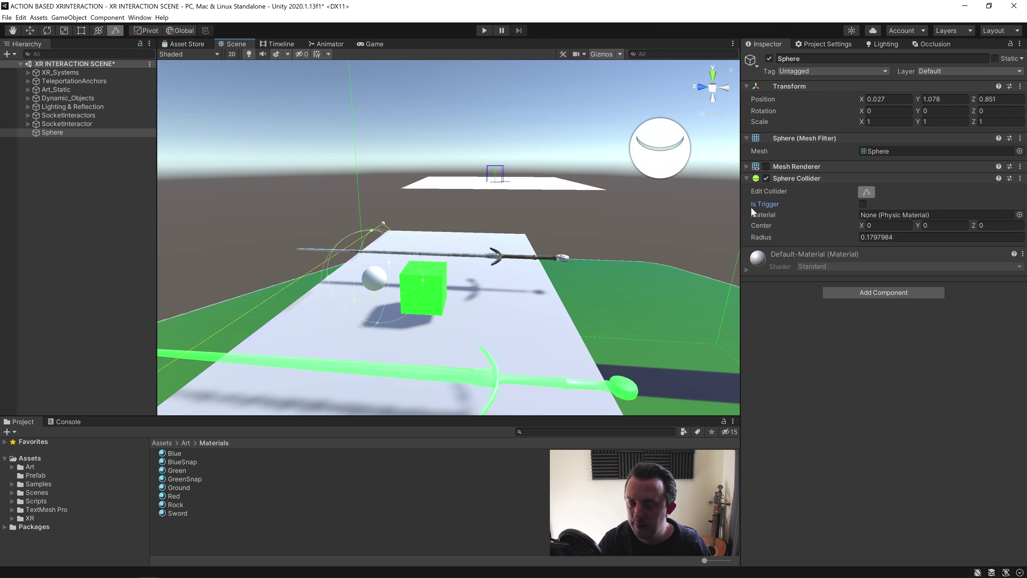
key(w)
drag(378, 259, 382, 182)
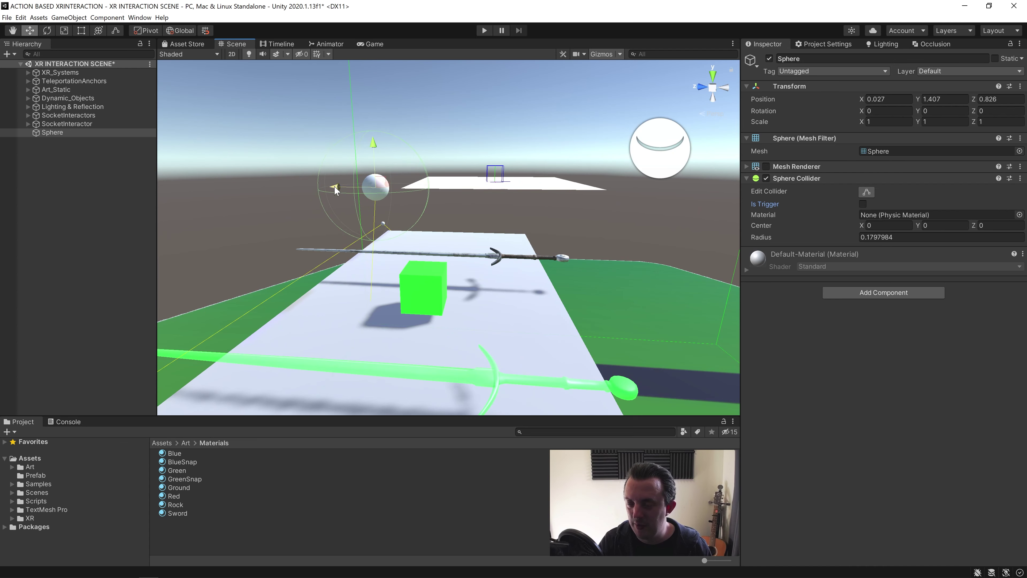
alt+drag(566, 211, 370, 198)
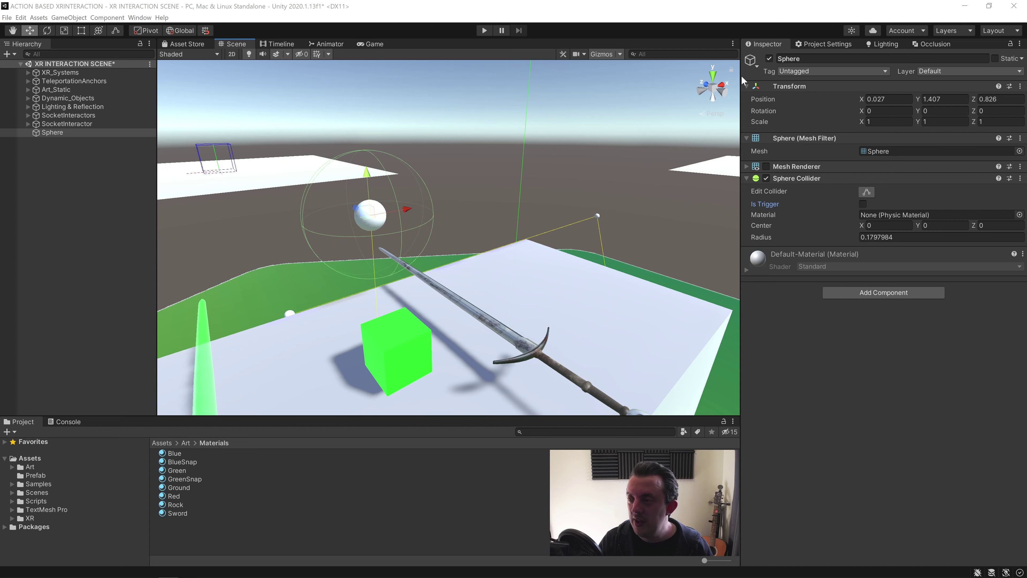
Rename the floating sphere to SocketInteractorWithMesh
click(788, 58)
text(SocketI)
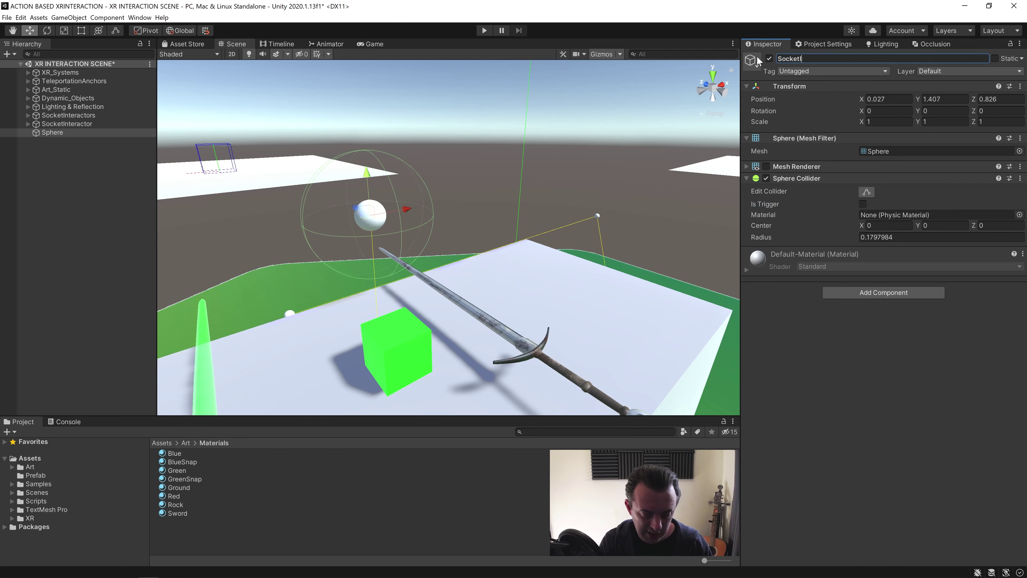
text(nteractorWithMesh)
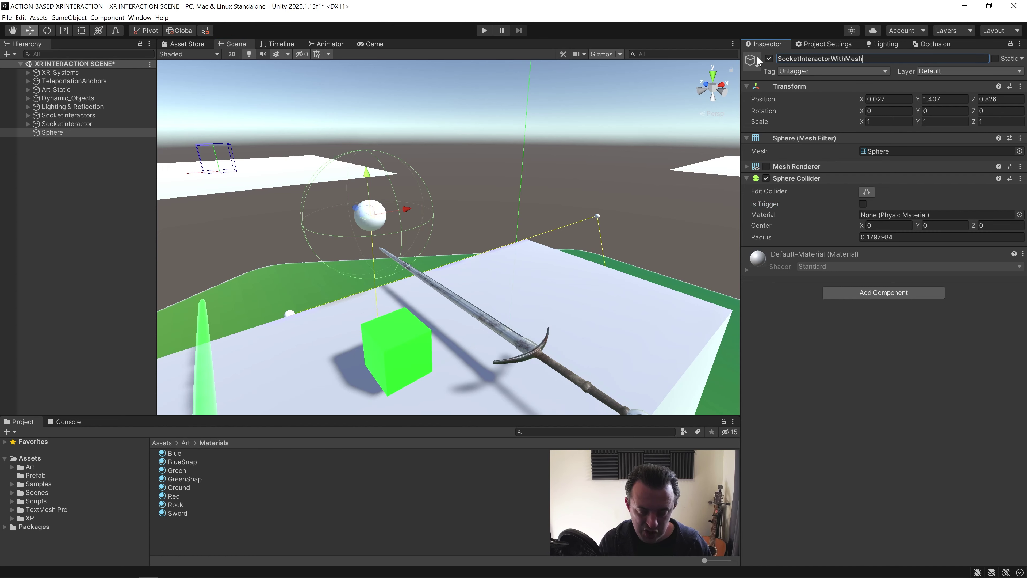
key(Return)
Add a child Sphere, scale it to 0.25654, and remove its Sphere Collider
right_click(110, 133)
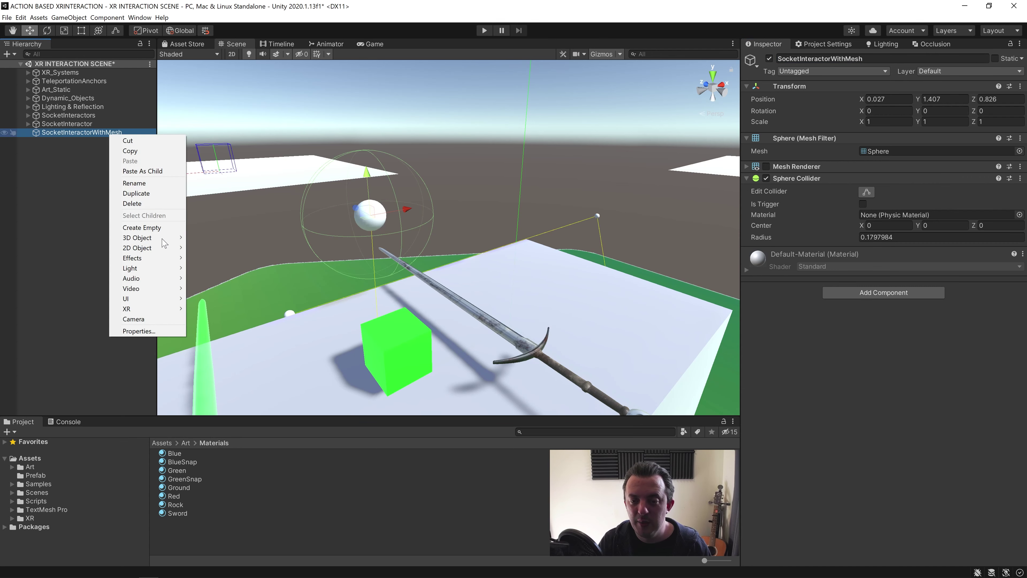
mouse_move(160, 239)
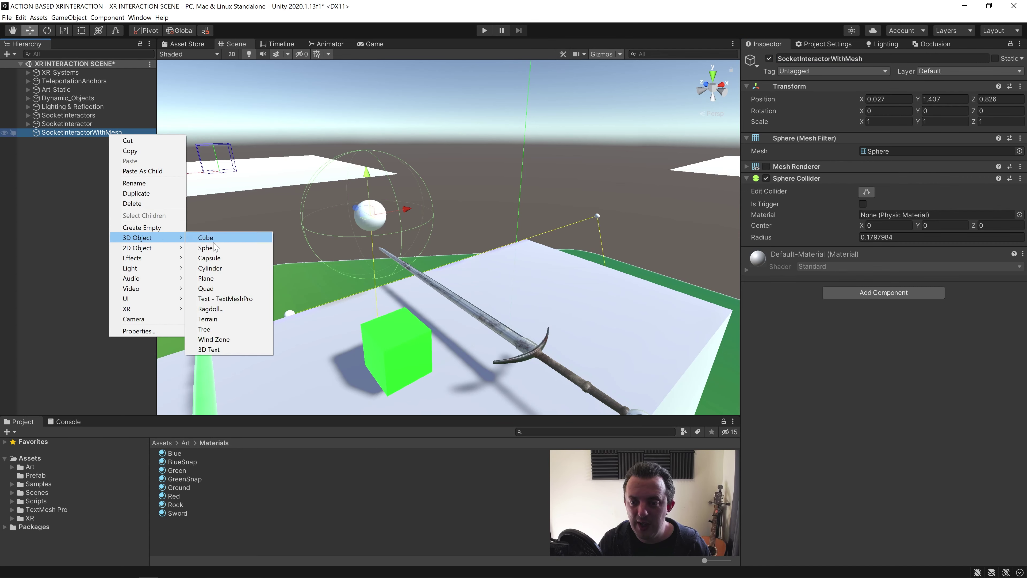
click(219, 248)
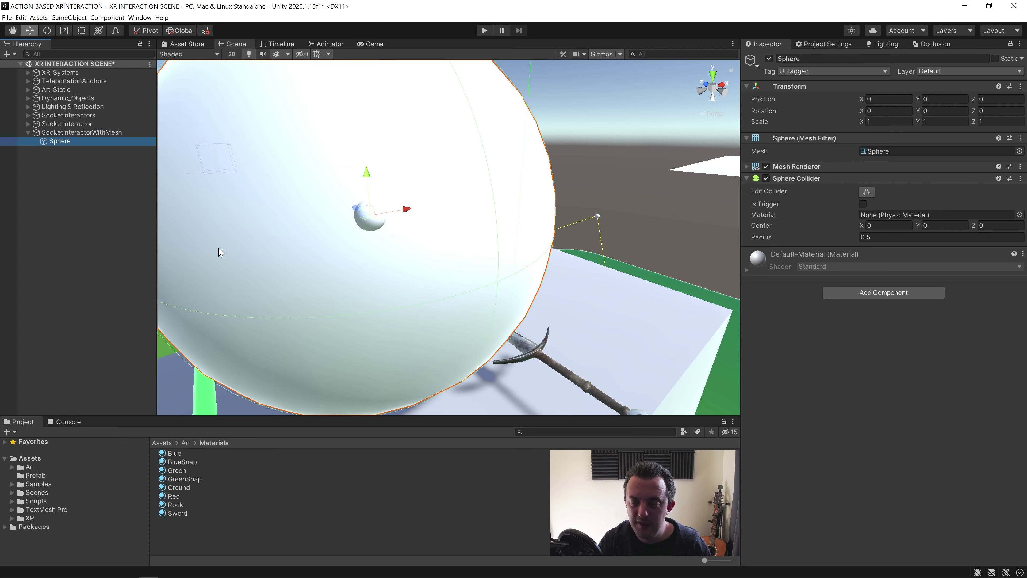
key(r)
drag(369, 213, 364, 235)
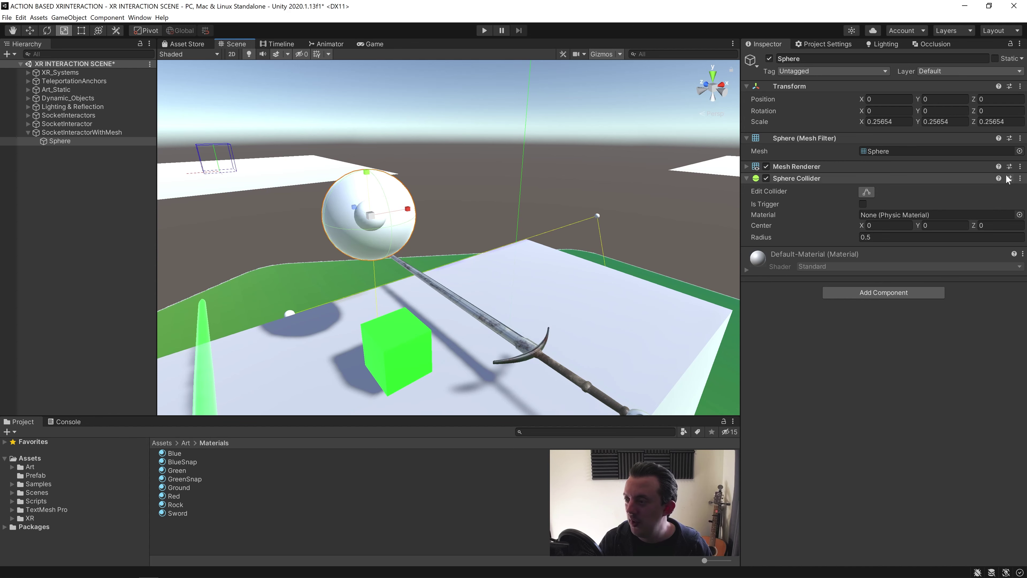
click(1020, 180)
click(995, 201)
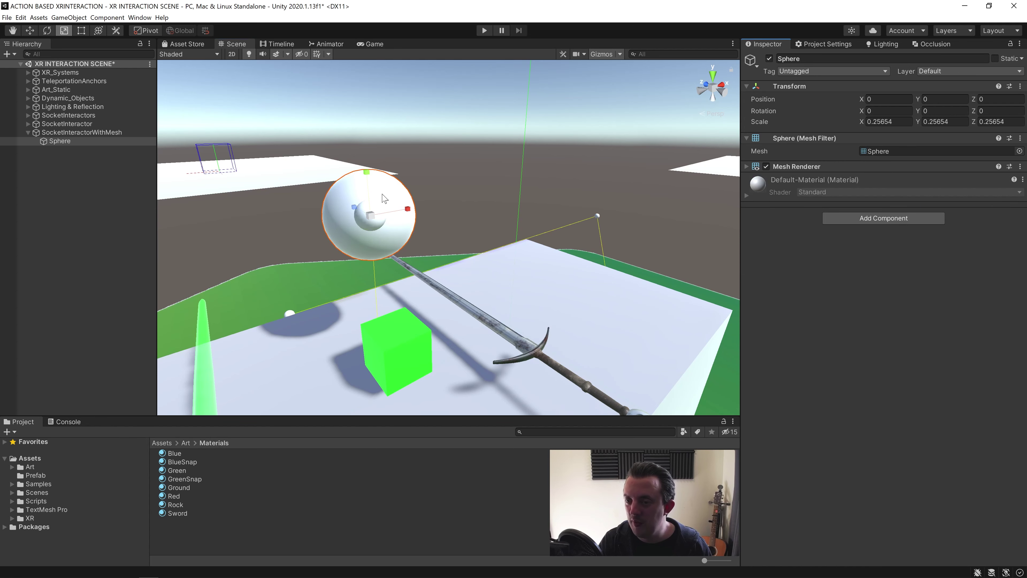
Compare parent and child settings, then apply the BlueSnap material to the child Sphere
click(57, 132)
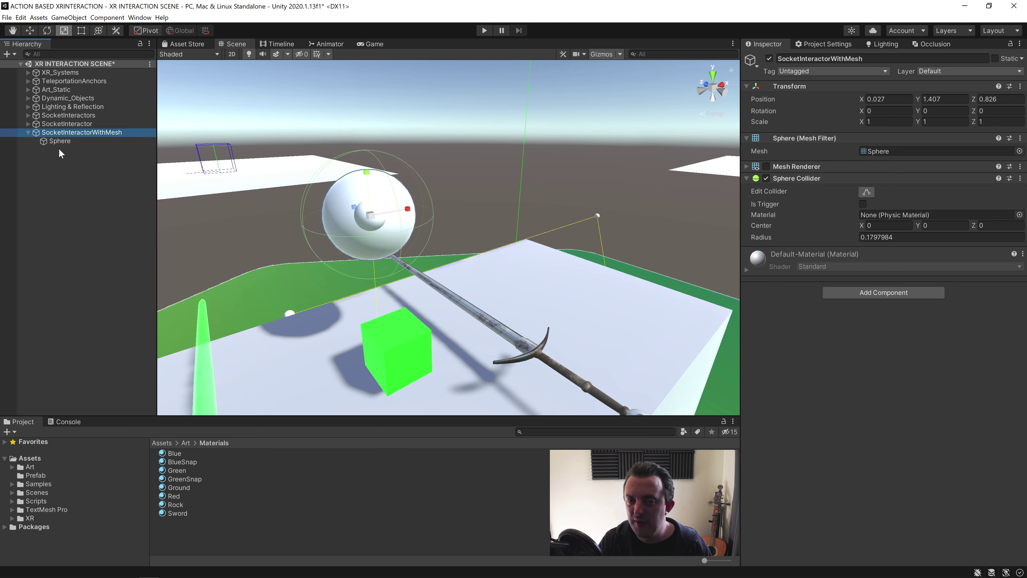
click(61, 141)
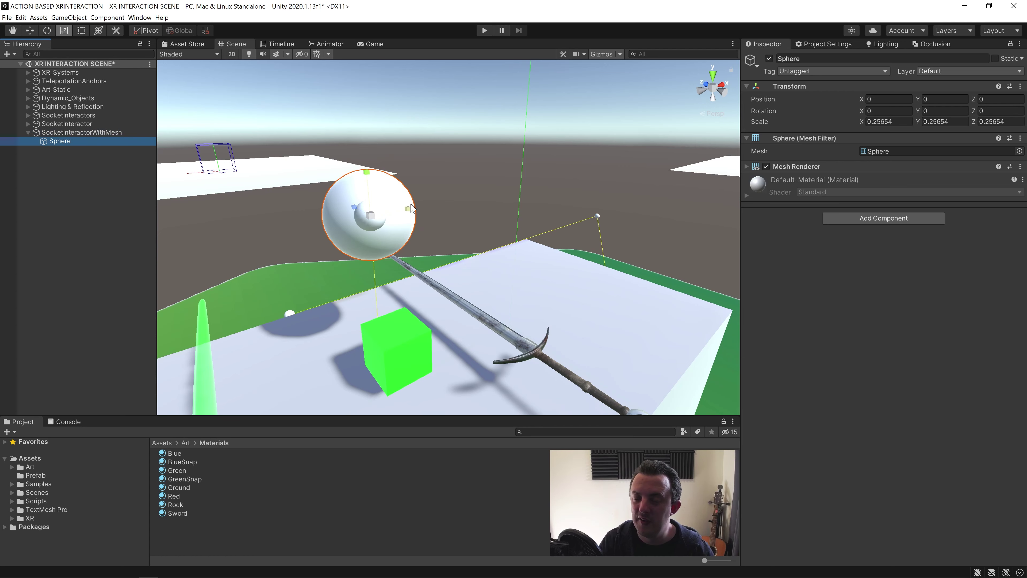
click(61, 132)
click(57, 141)
click(60, 133)
click(61, 139)
click(60, 132)
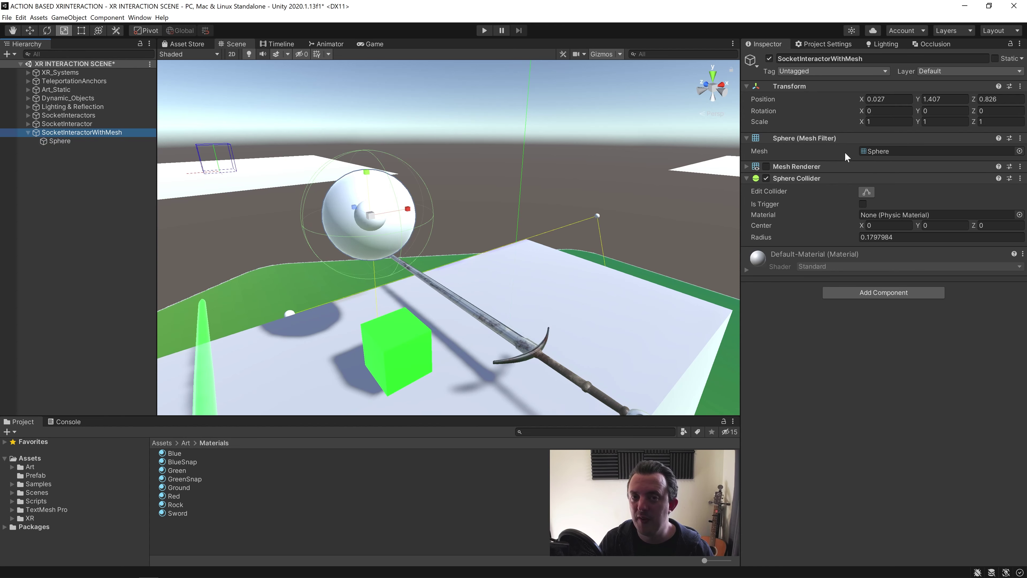
click(61, 142)
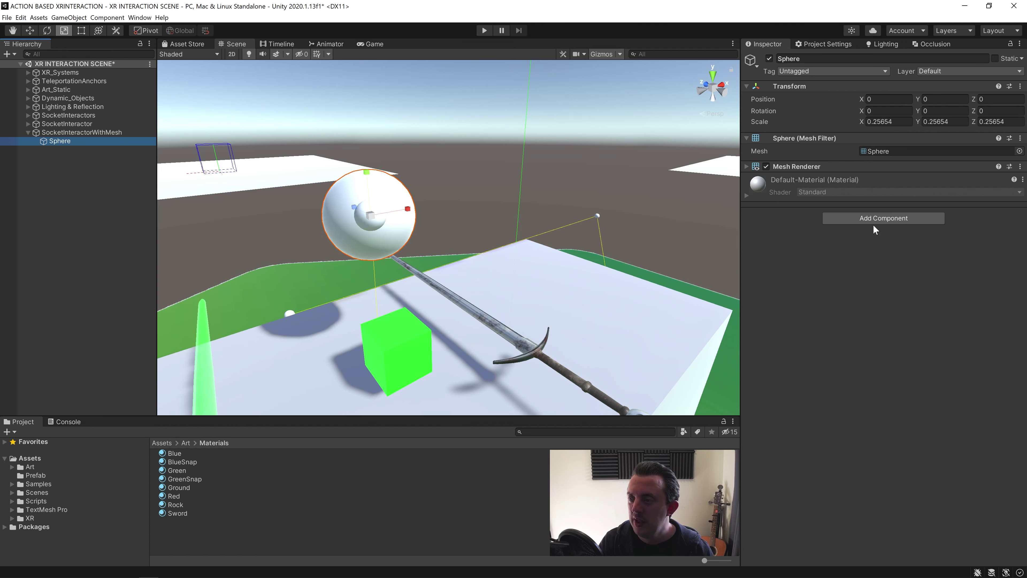
drag(182, 462, 881, 201)
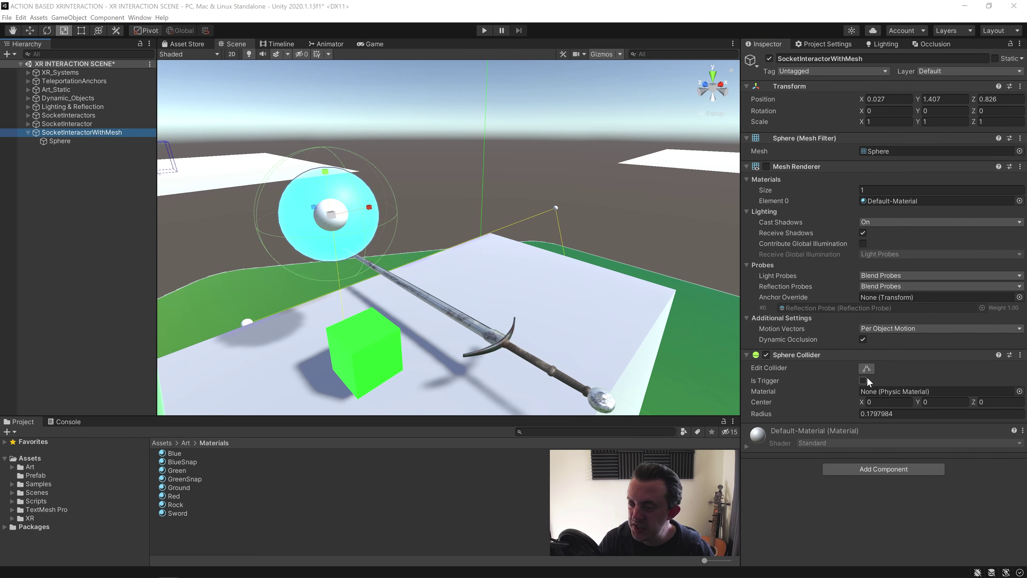
Add an XR Socket Interactor to SocketInteractorWithMesh and drag GreenSnap into Hover Mesh Material
click(862, 468)
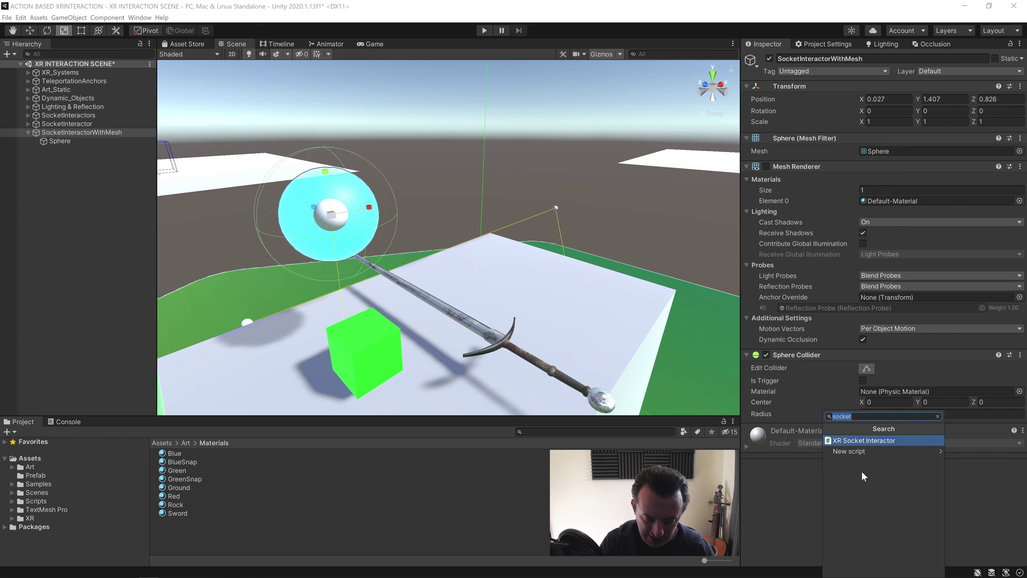
key(Return)
scroll(891, 276, down, 7)
scroll(895, 289, up, 2)
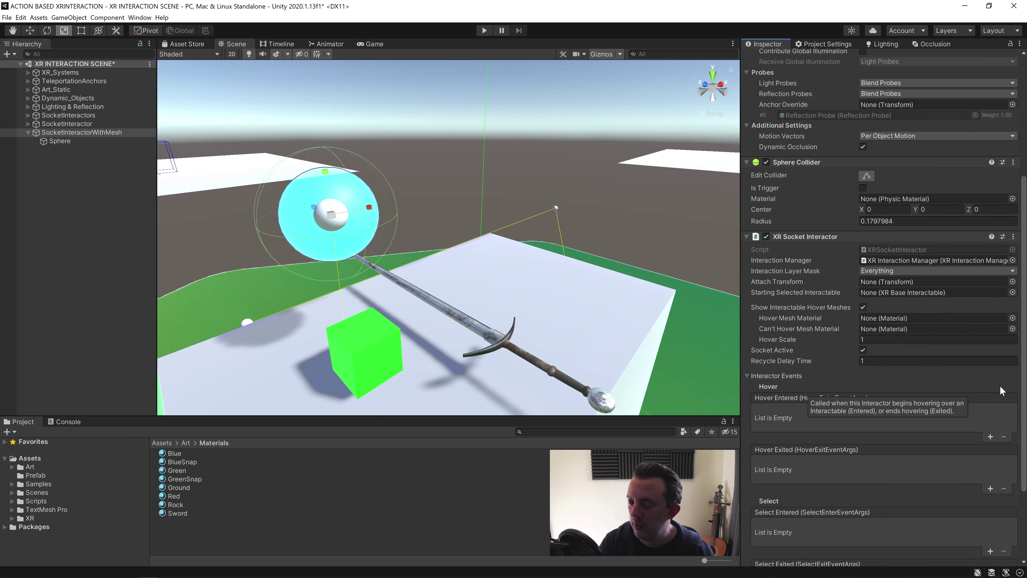
drag(182, 478, 910, 324)
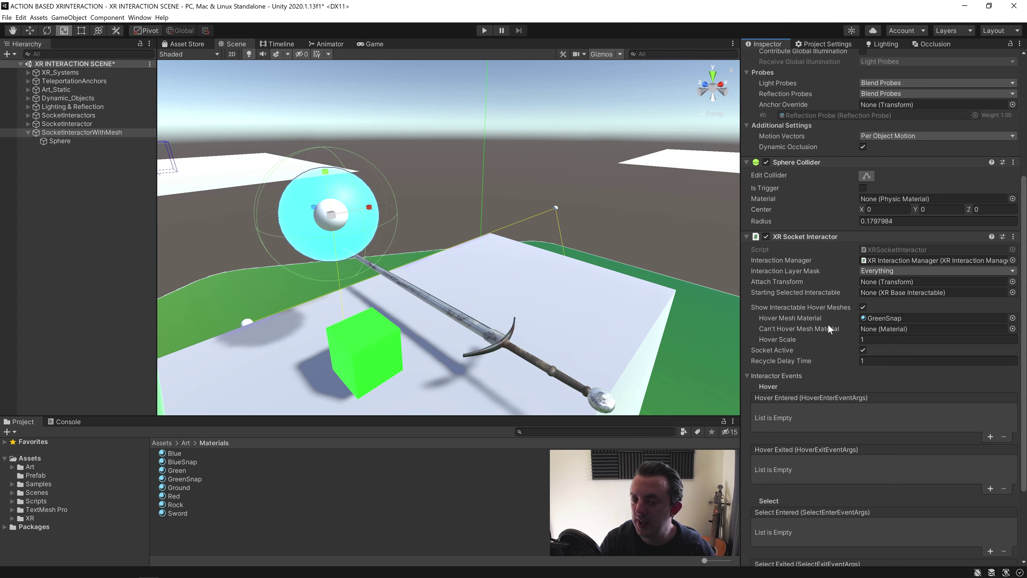
scroll(843, 334, down, 5)
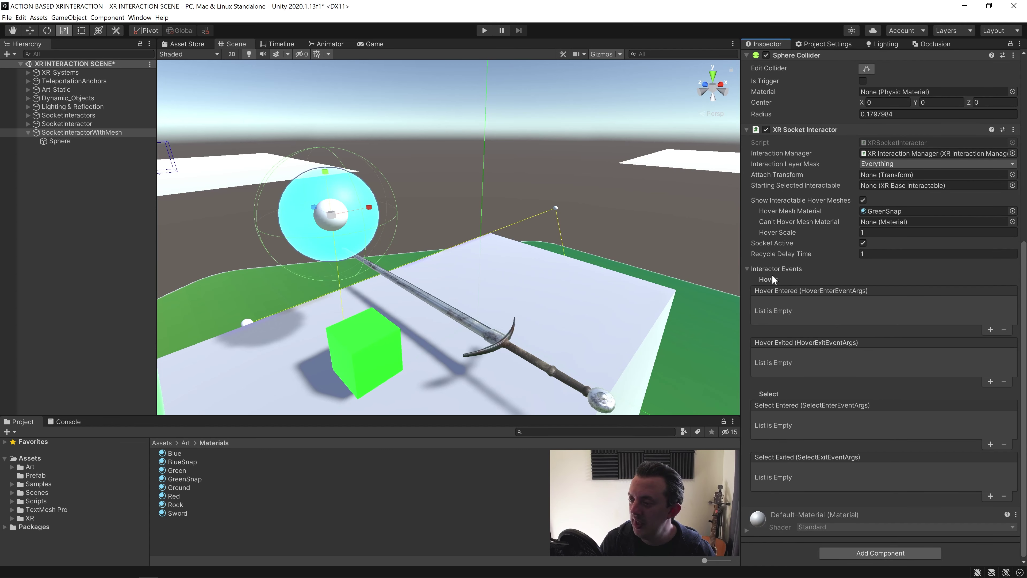
Add entries to Hover Entered/Exited and Select Entered/Exited, targeting the child Sphere
click(990, 329)
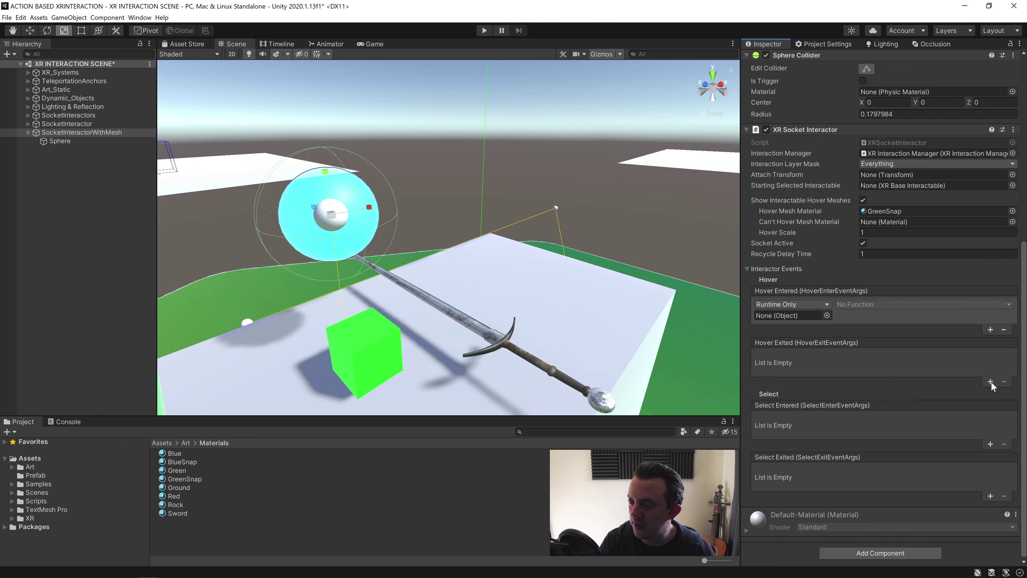
click(990, 382)
click(990, 444)
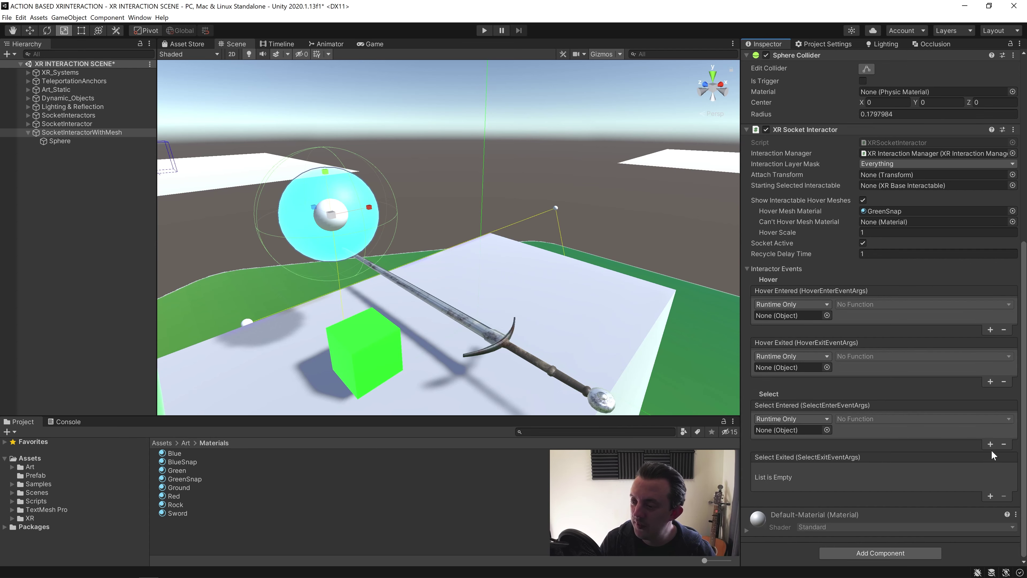
click(990, 496)
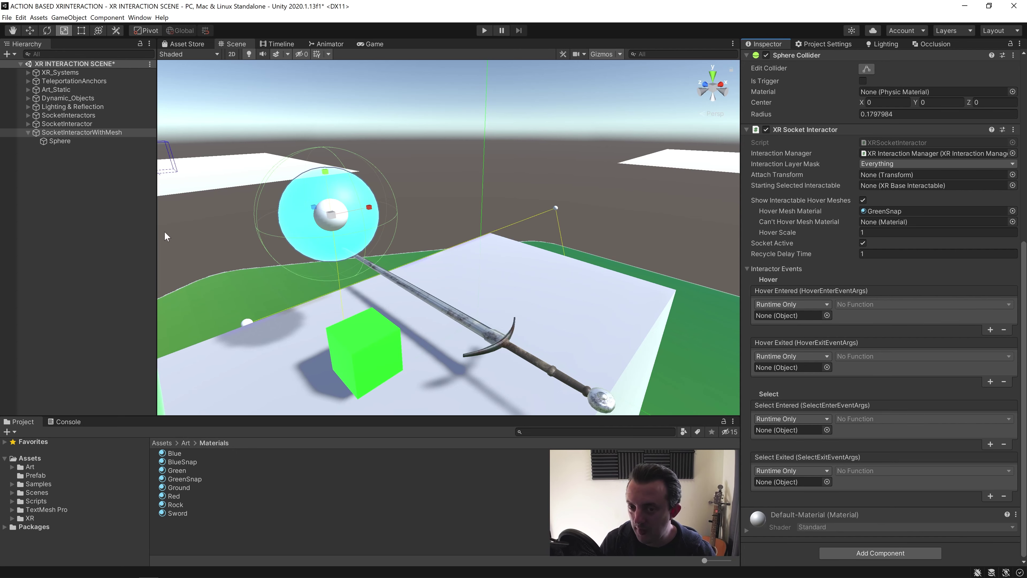
drag(65, 140, 790, 315)
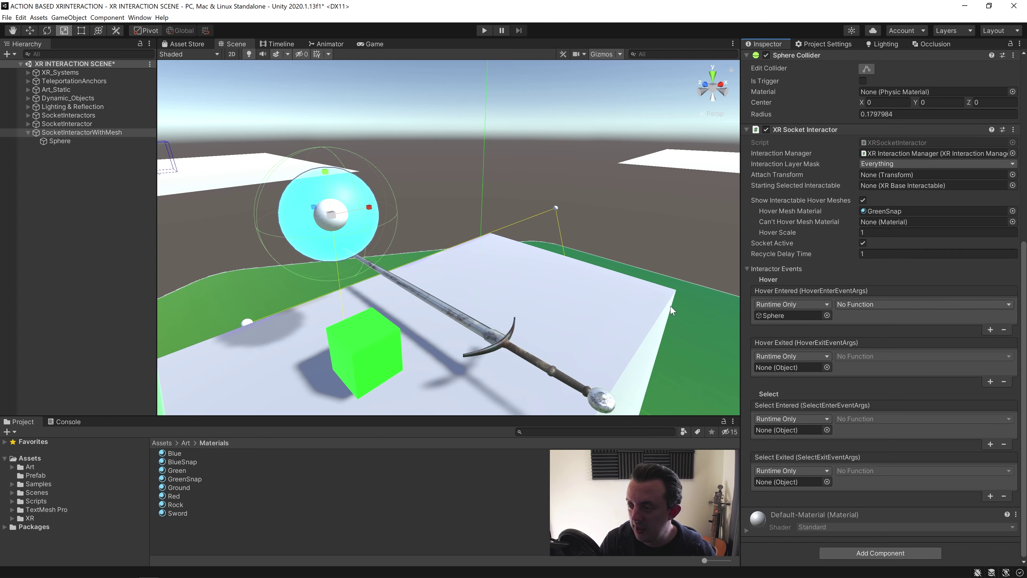
click(59, 144)
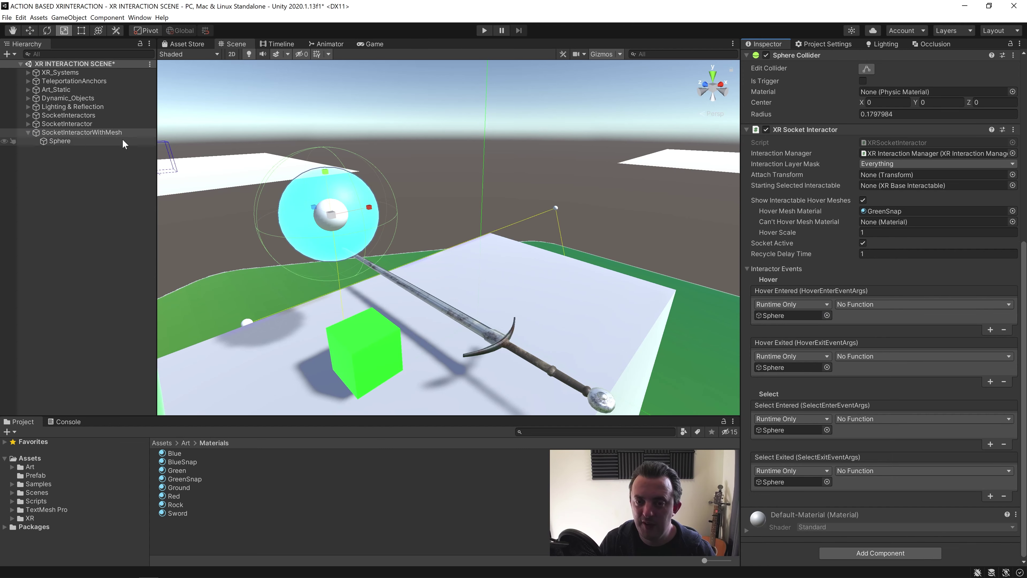
Rename the child Sphere to UserVisual
right_click(88, 142)
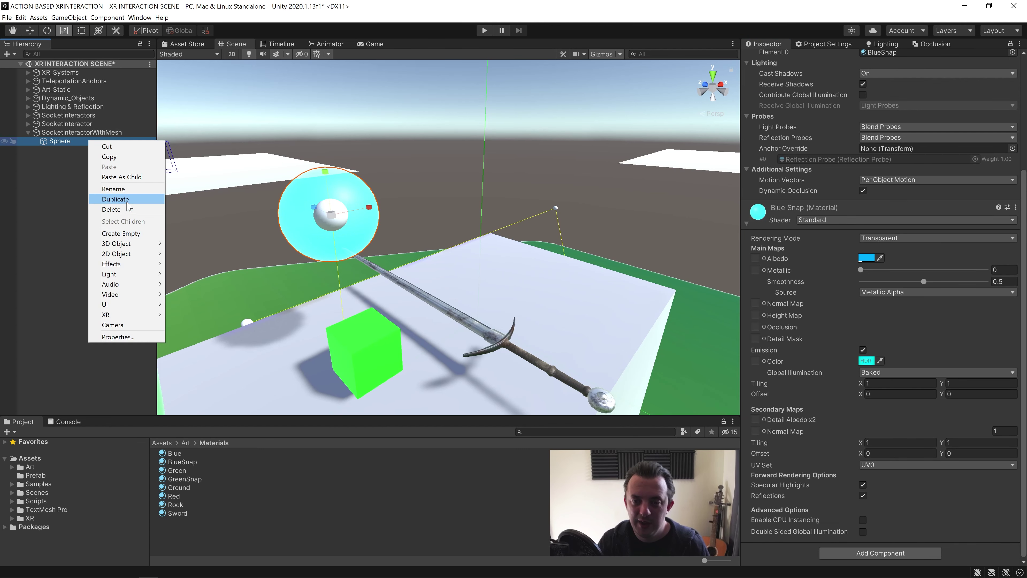
click(127, 190)
text(User)
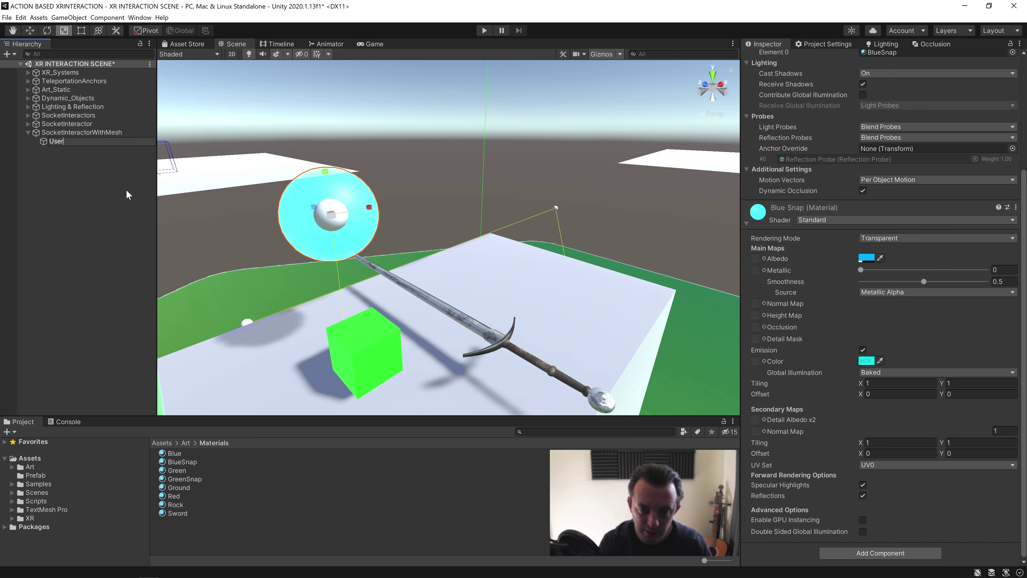
text(Visual)
key(Return)
key(Up)
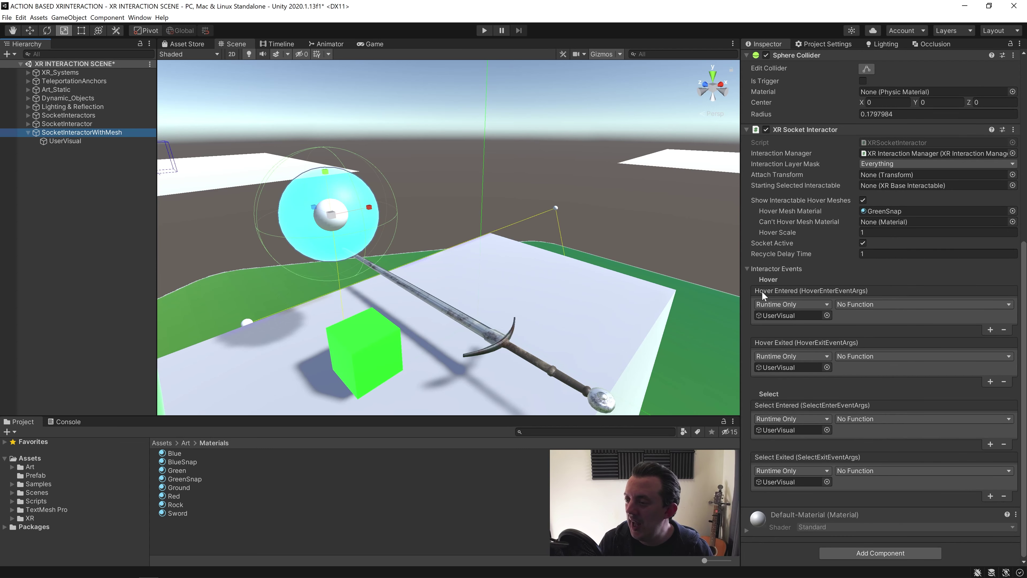
Set Hover Entered to GameObject.SetActive off and Hover Exited to SetActive true
click(873, 303)
mouse_move(868, 330)
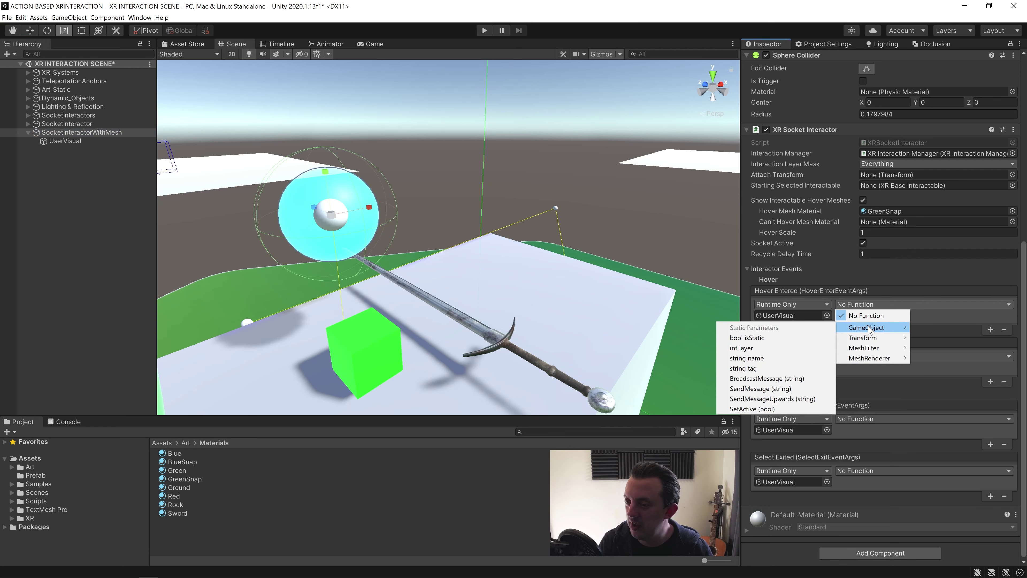
click(752, 409)
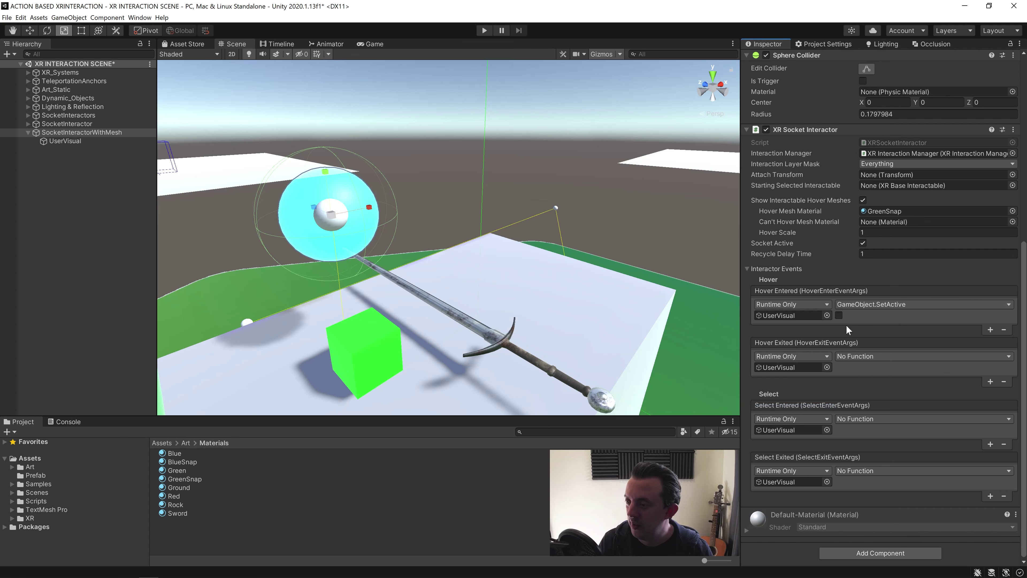
click(858, 357)
click(855, 420)
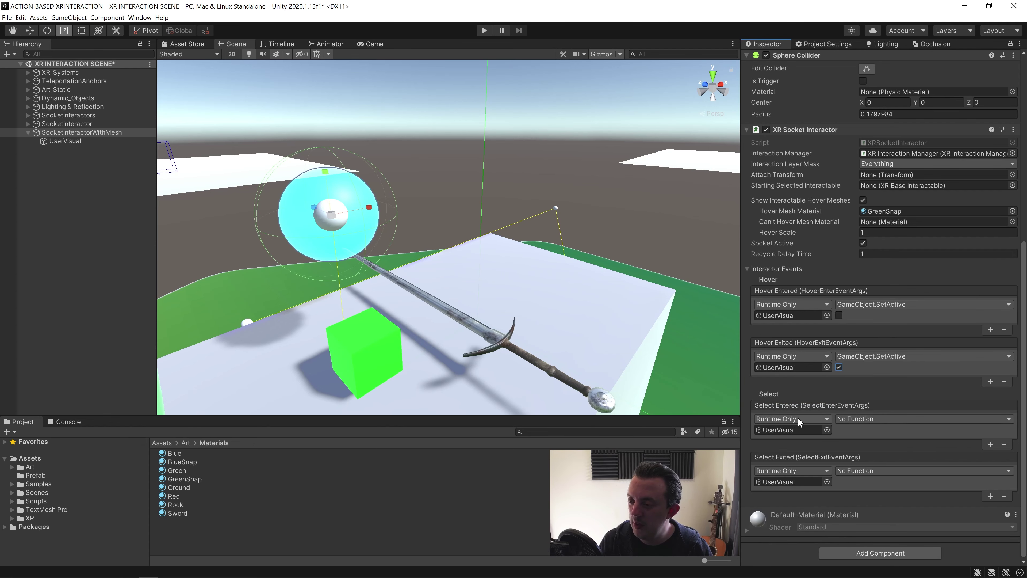
Set Select Entered/Exited to disable/enable MeshRenderer.enabled, then start play mode
click(890, 420)
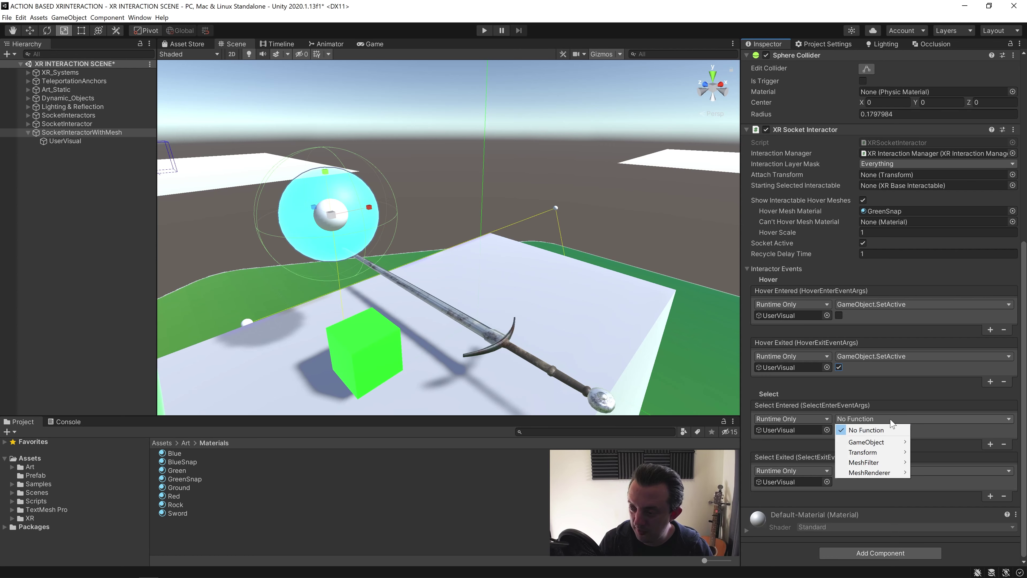
mouse_move(861, 474)
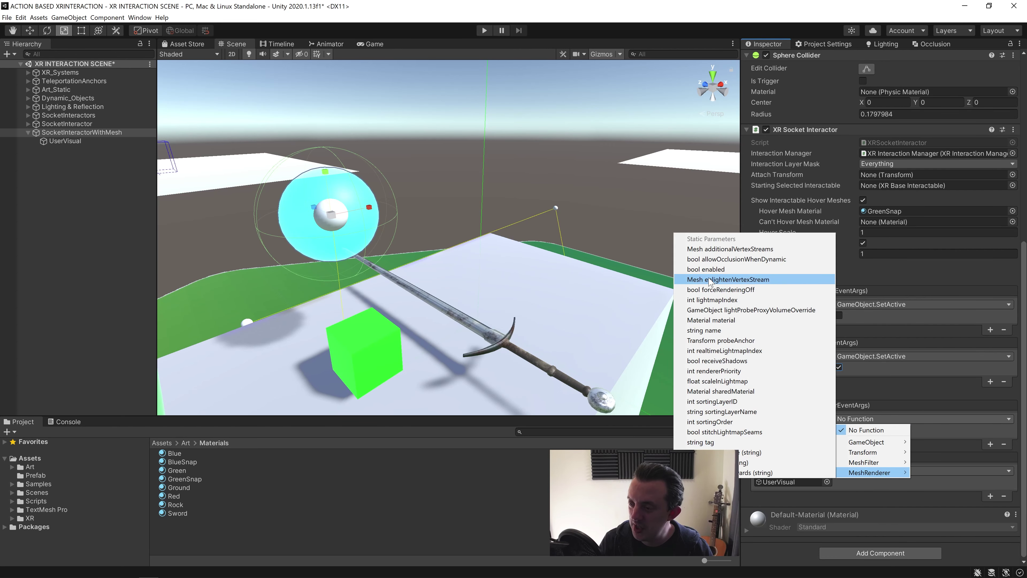
click(711, 269)
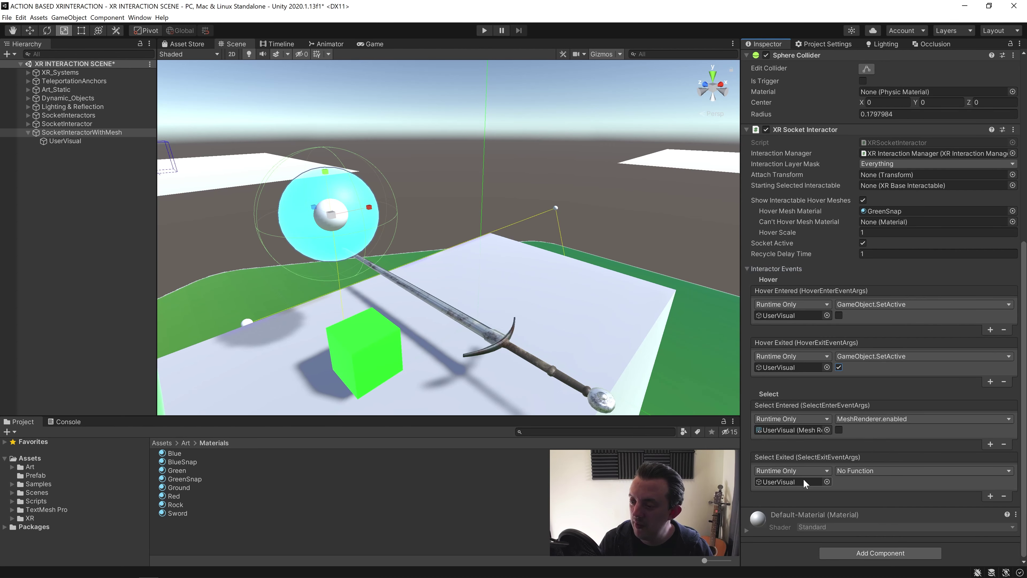
click(854, 469)
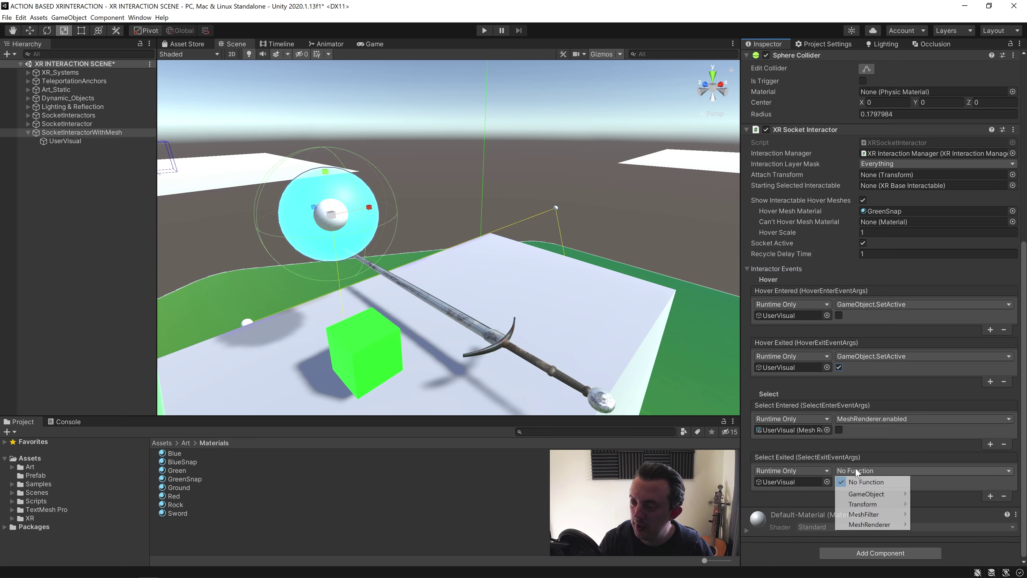
mouse_move(869, 524)
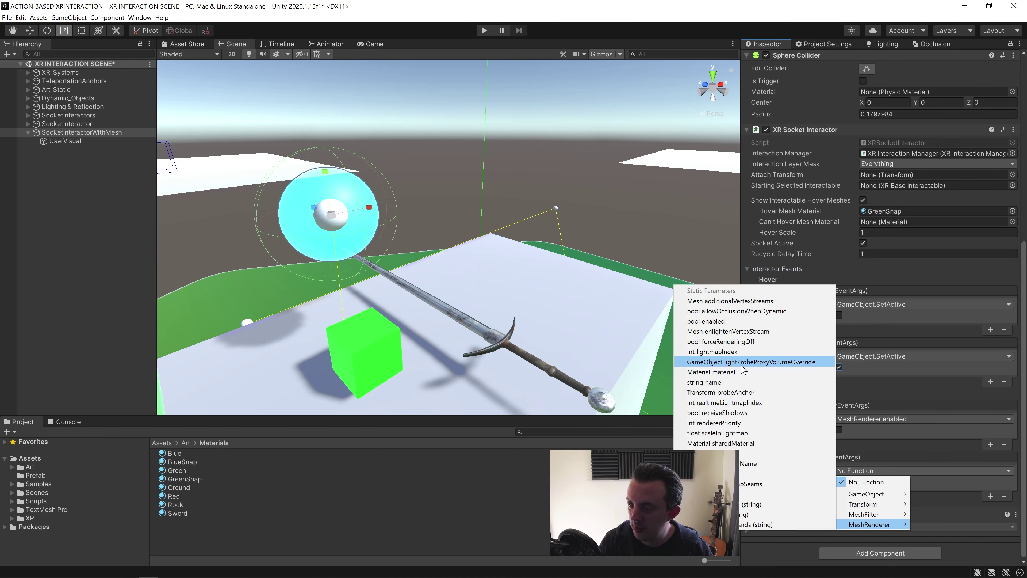
click(735, 322)
click(838, 481)
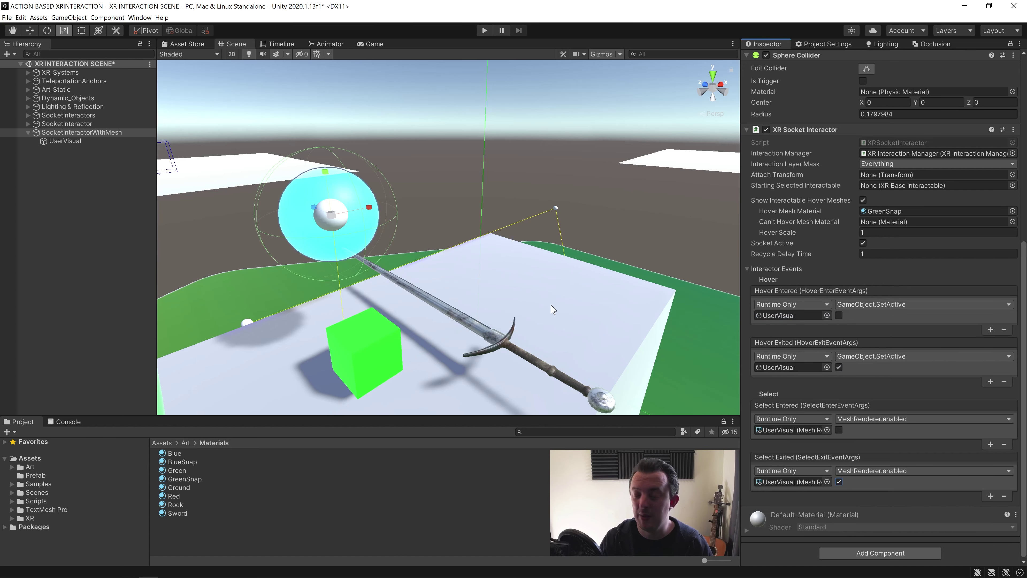
click(484, 31)
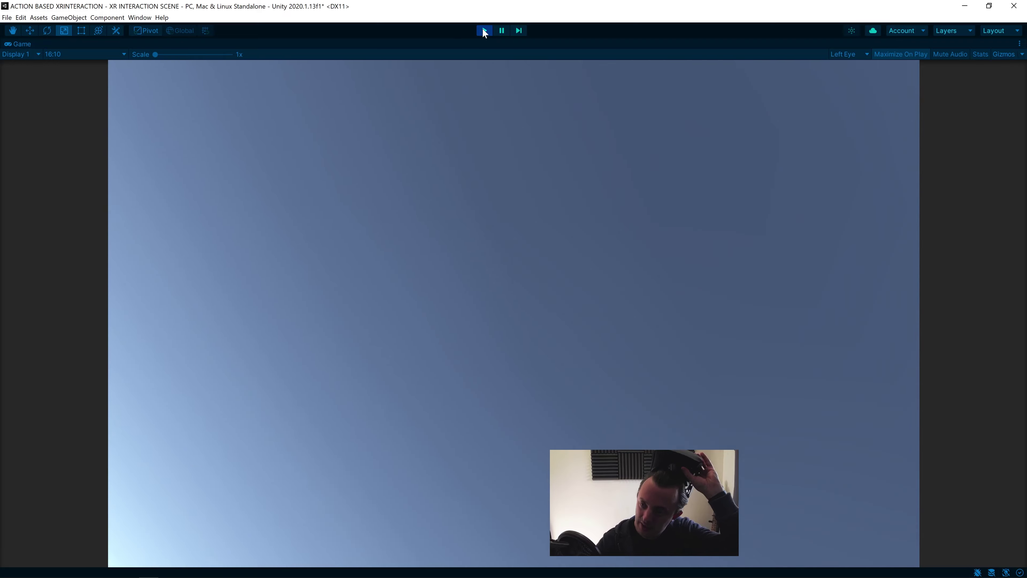
Stop the play test, select SocketInteractorWithMesh, and tick Is Trigger on its Sphere Collider
click(484, 31)
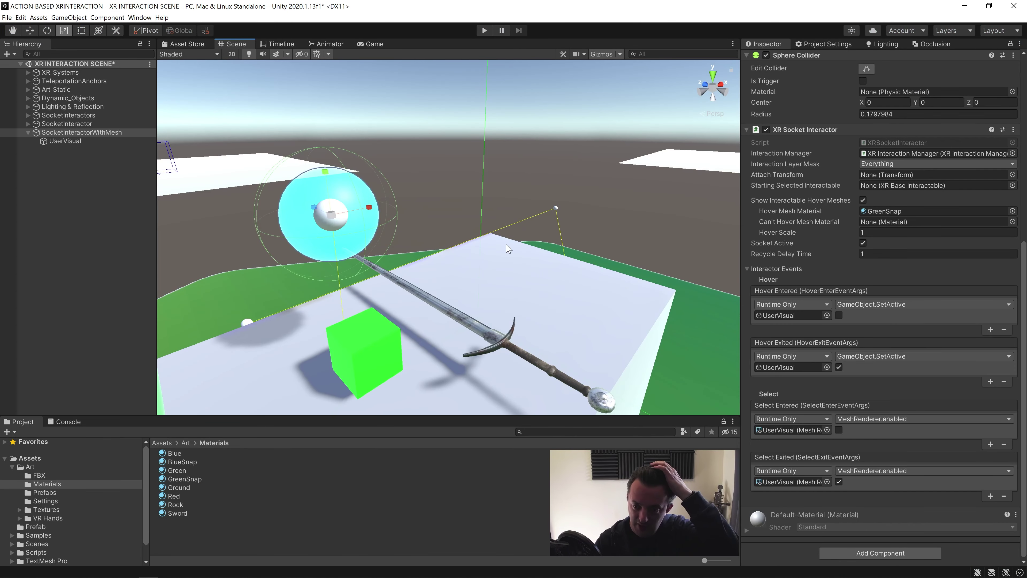
click(386, 360)
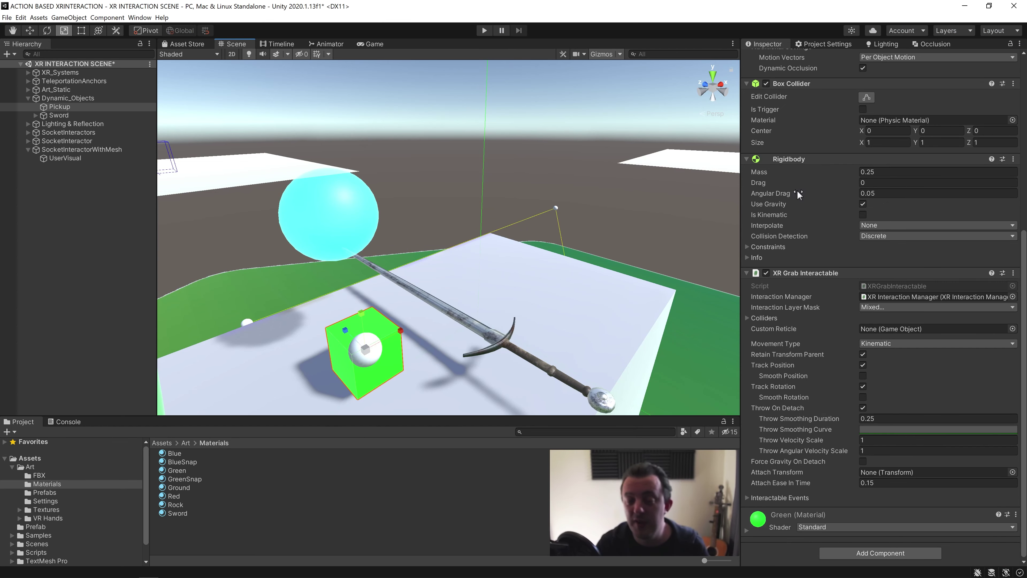
click(71, 150)
scroll(875, 297, up, 3)
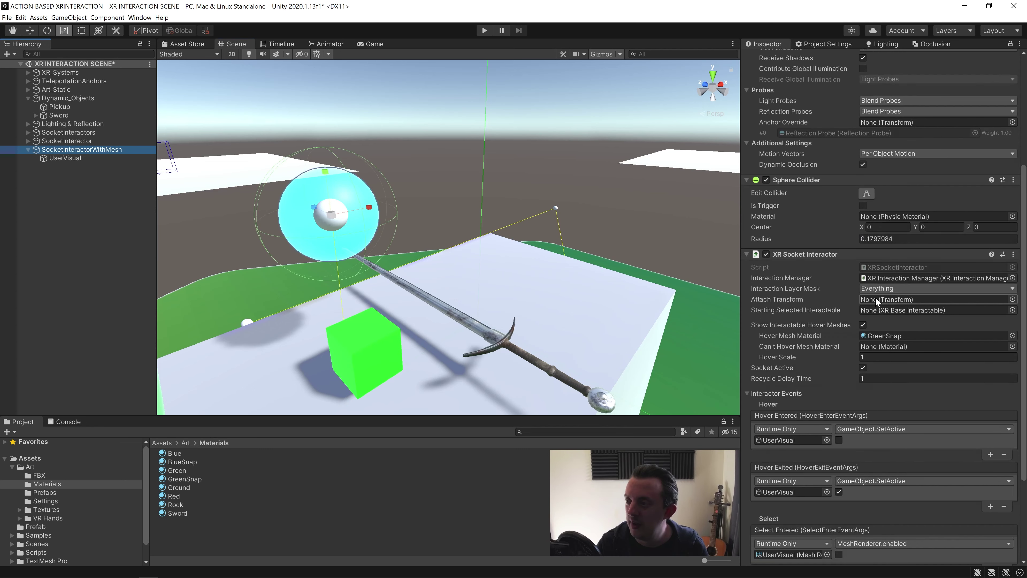
scroll(817, 218, up, 3)
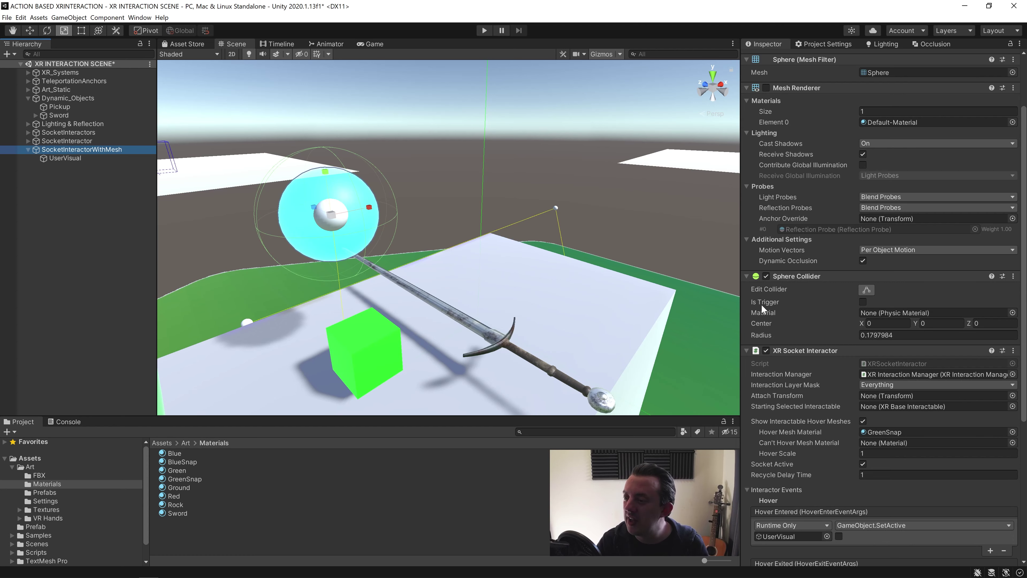
click(862, 301)
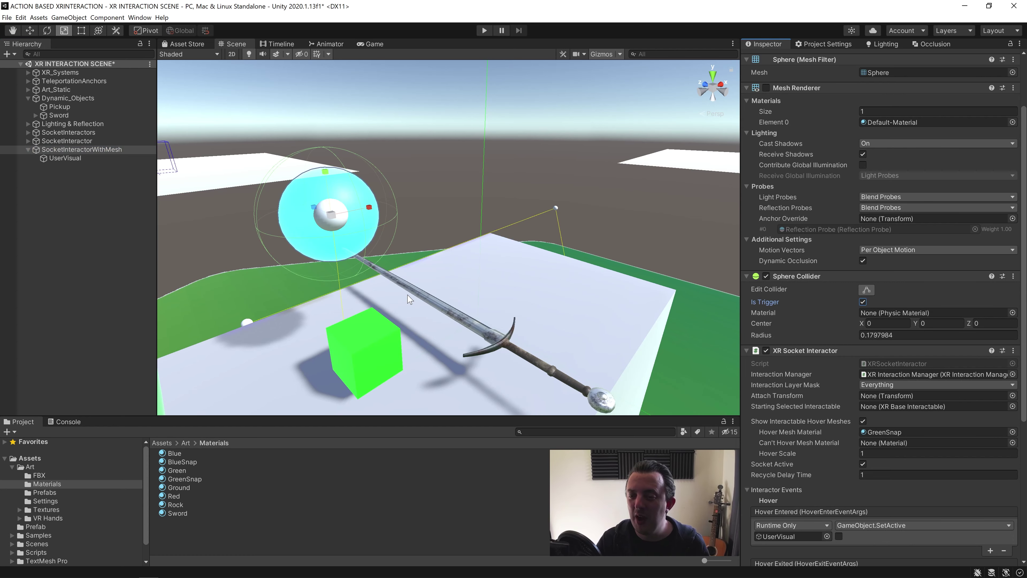
click(484, 31)
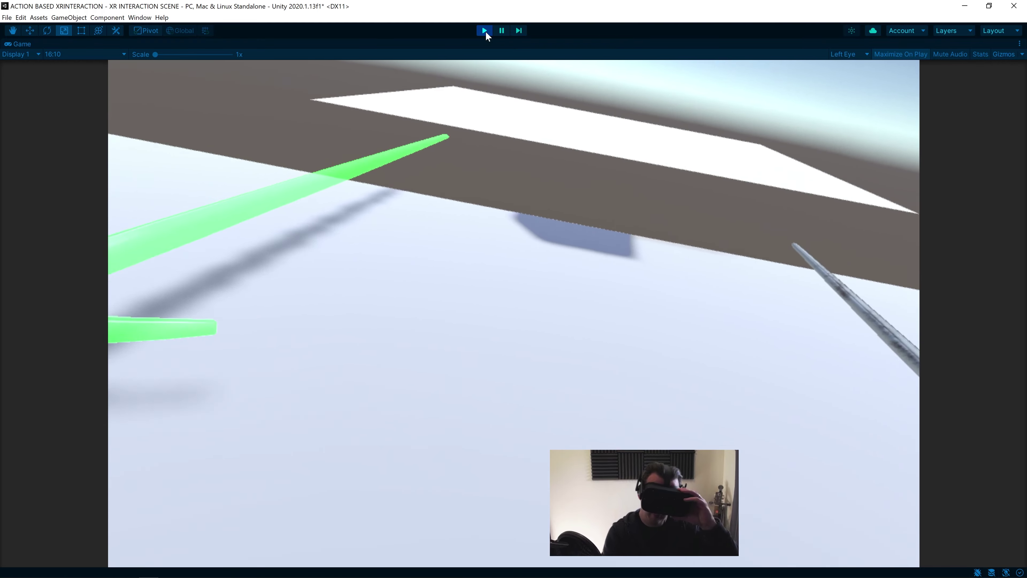
click(485, 31)
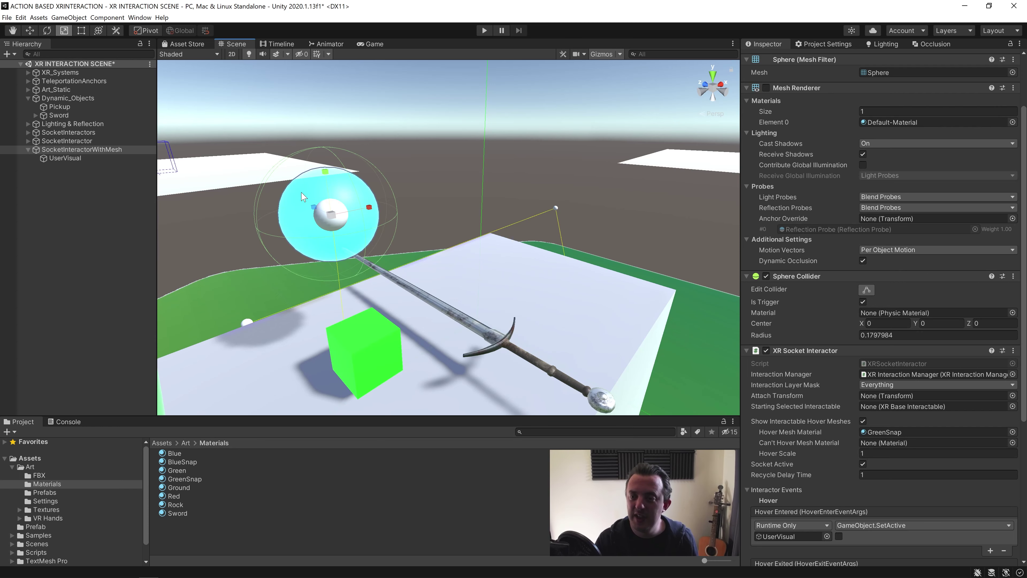
right_drag(450, 221, 352, 193)
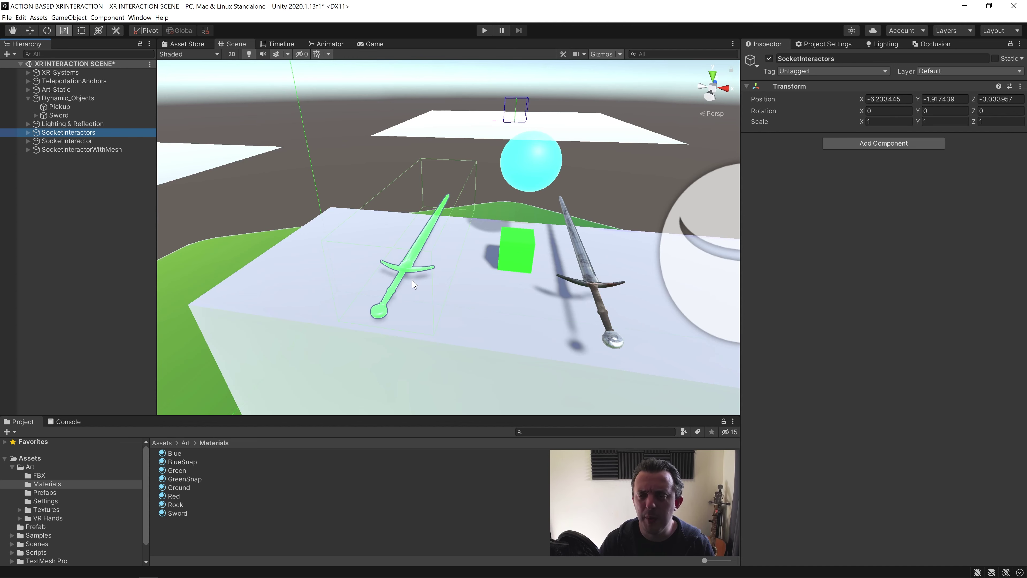
mouse_move(414, 284)
right_down()
mouse_move(451, 282)
mouse_move(426, 287)
right_up()
click(118, 256)
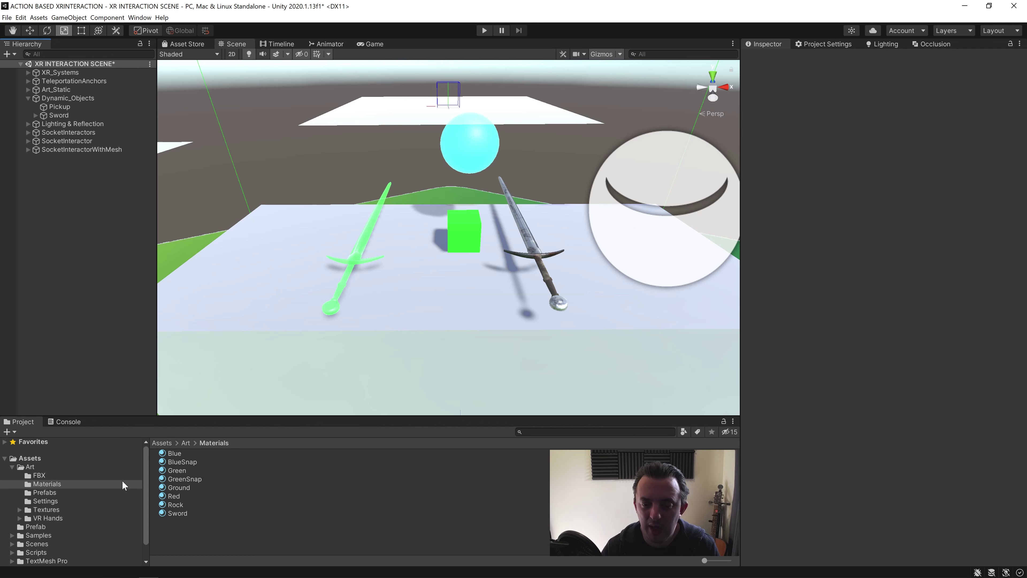
Place Sword_Low_Done from Art/FBX on the table, flipped upright (Z 180) and centred
click(55, 476)
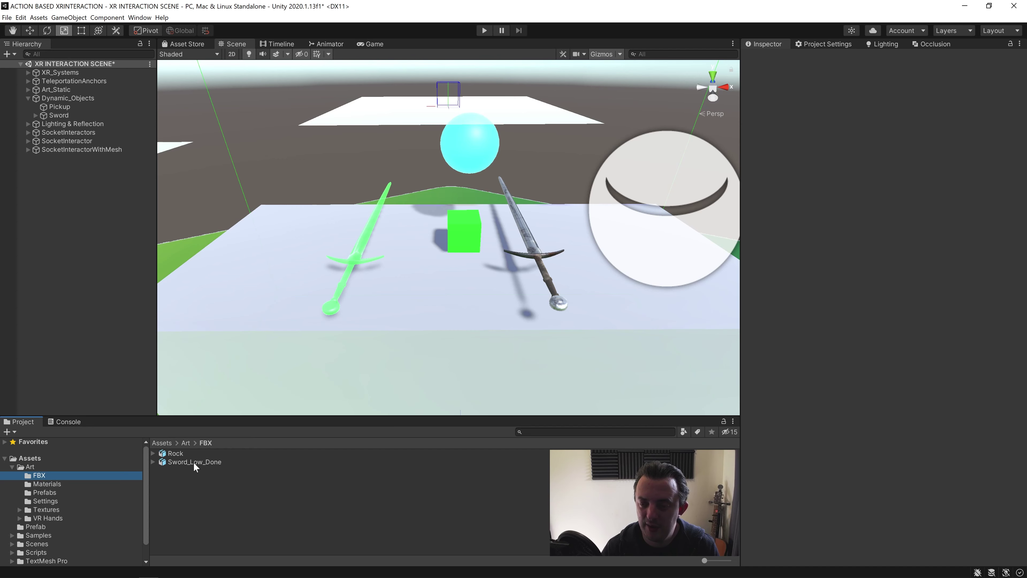
drag(194, 461, 215, 332)
drag(278, 243, 283, 245)
middle_drag(317, 261, 330, 256)
key(e)
drag(331, 256, 152, 290)
key(w)
drag(342, 186, 423, 285)
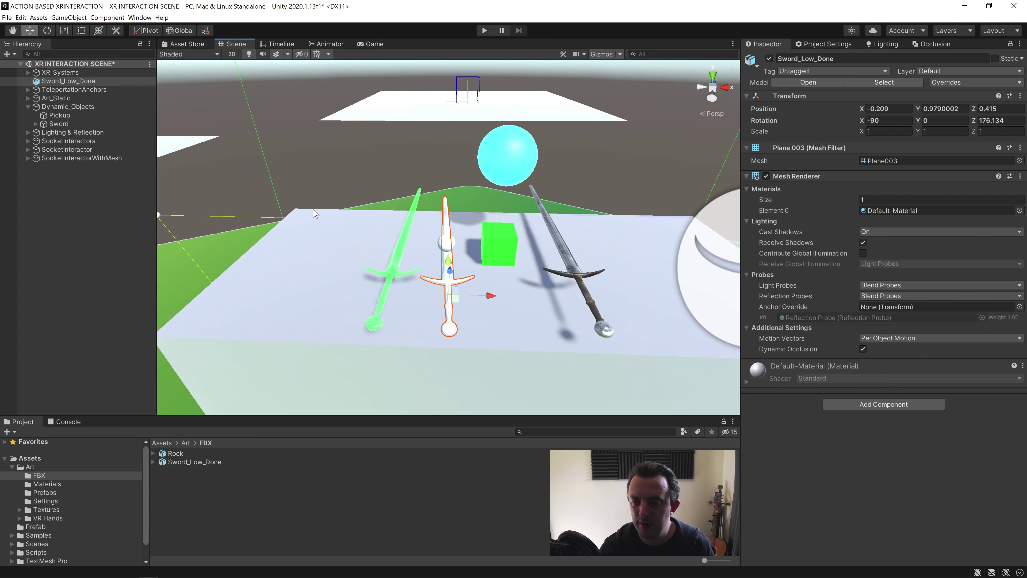
Deactivate the green ghost sword, slide the sword to X -0.529 and apply BlueSnap to it
click(392, 271)
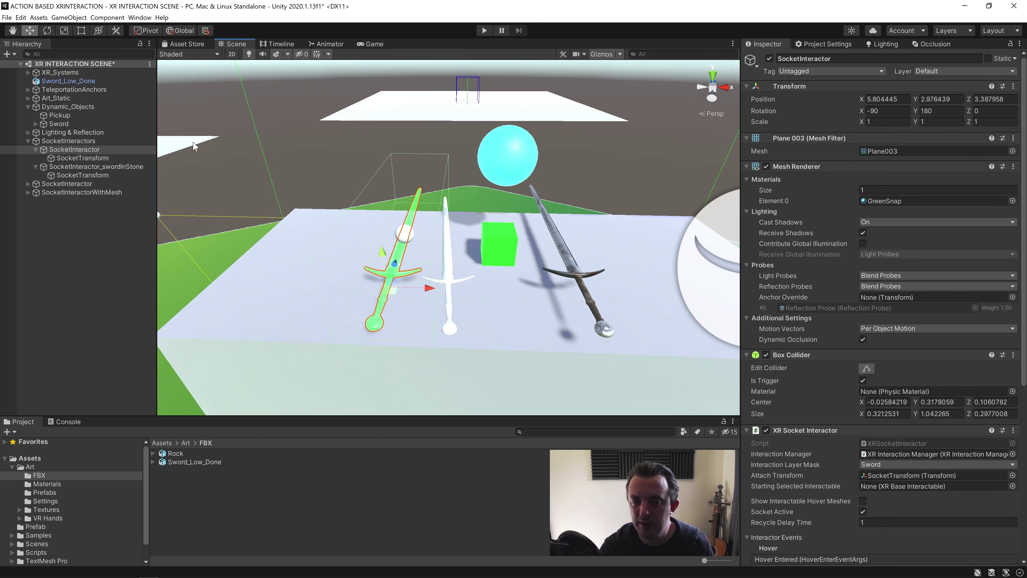
key(shift+alt+a)
click(69, 81)
drag(488, 302, 407, 300)
alt+drag(500, 241, 491, 320)
click(59, 483)
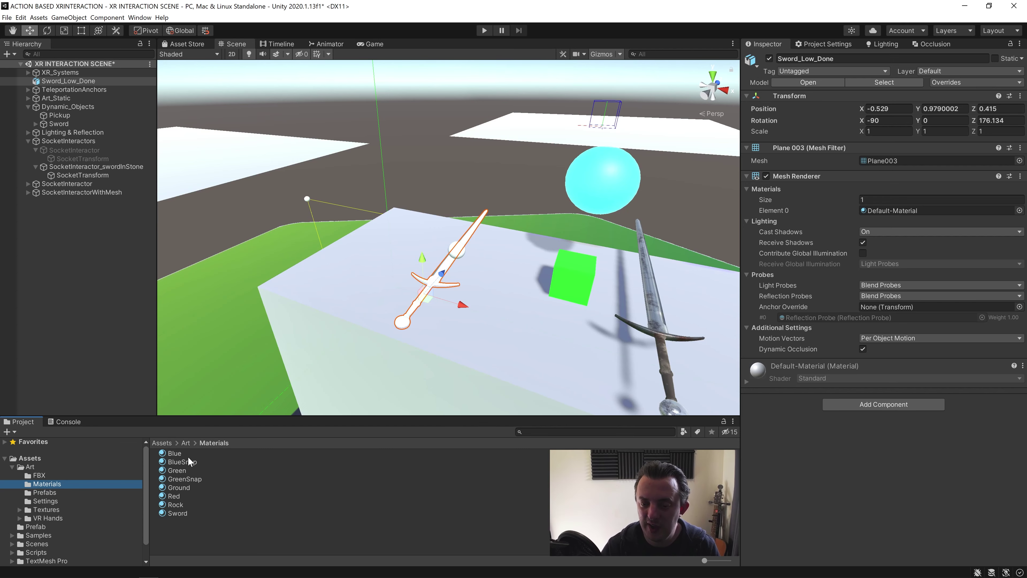
drag(180, 461, 891, 212)
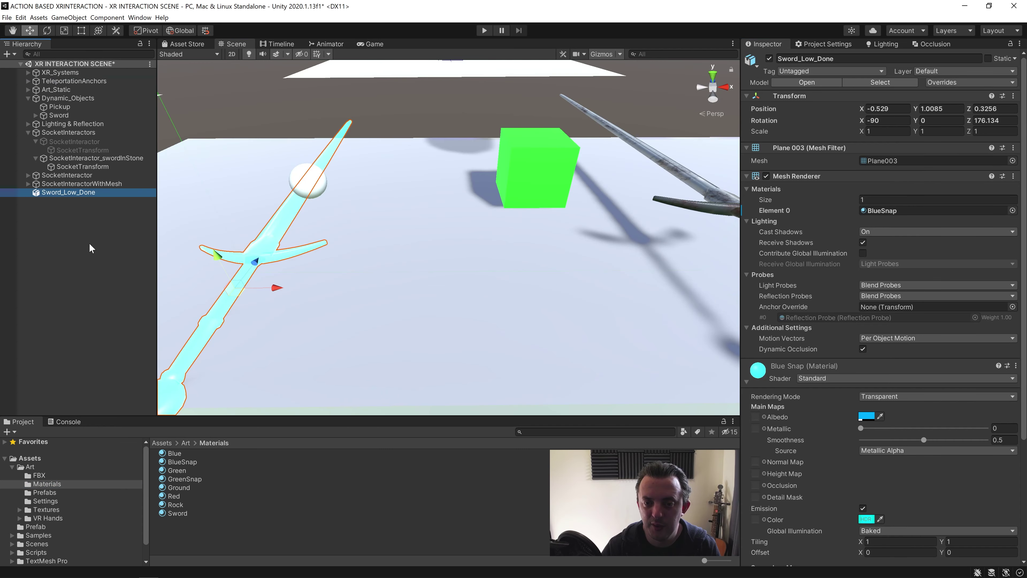
Create an empty GameObject in the Hierarchy
right_click(106, 244)
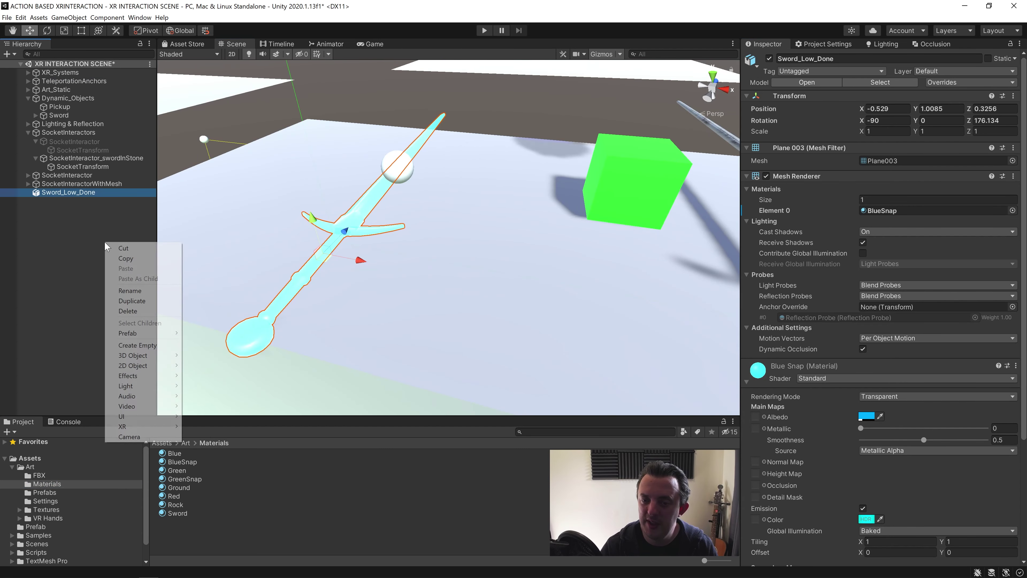
mouse_move(149, 356)
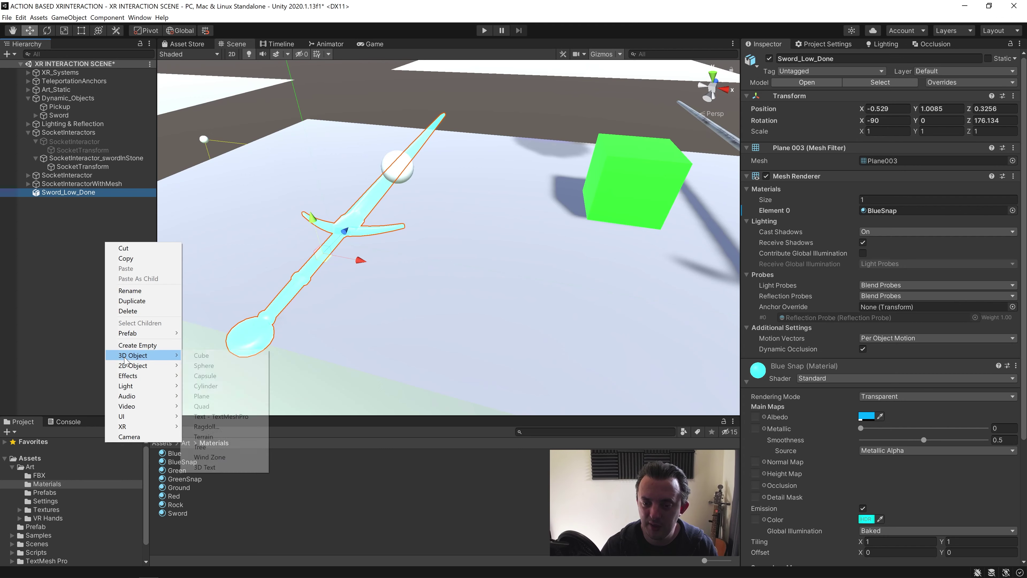
click(153, 345)
right_drag(490, 245, 464, 266)
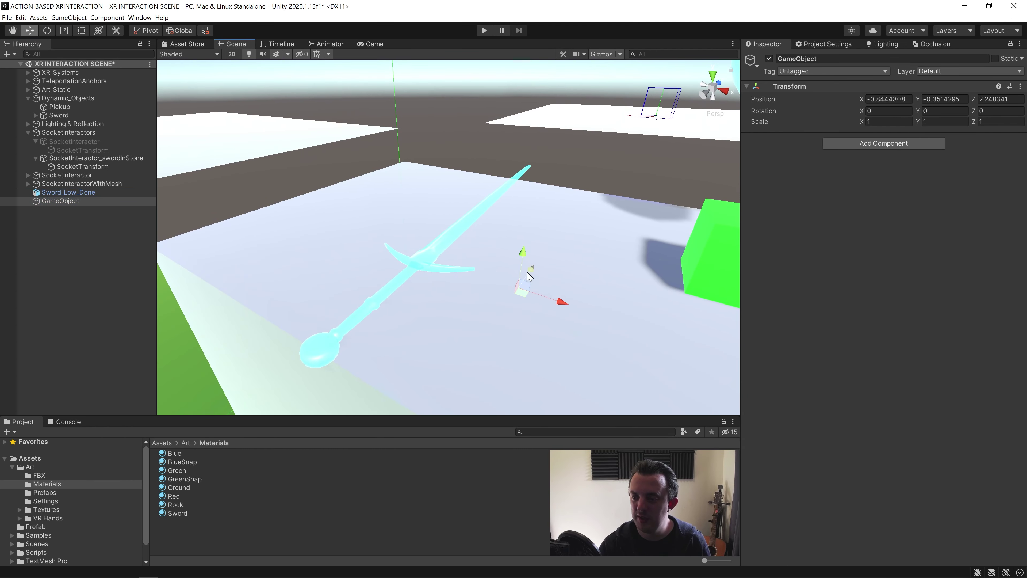
Align the empty GameObject to Sword_Low_Done with a Transform reset, then return it to root
drag(55, 200, 55, 192)
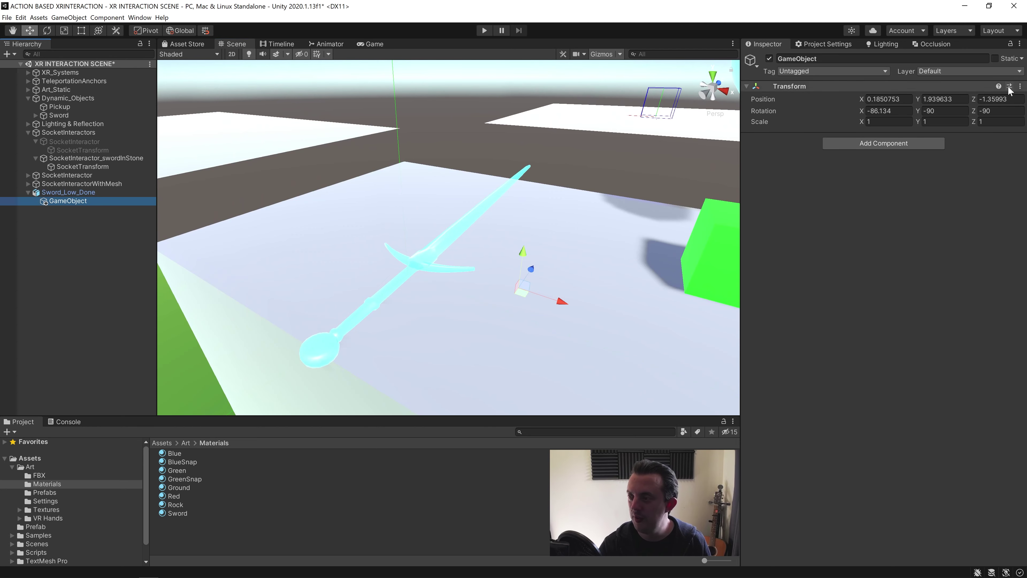
click(1021, 86)
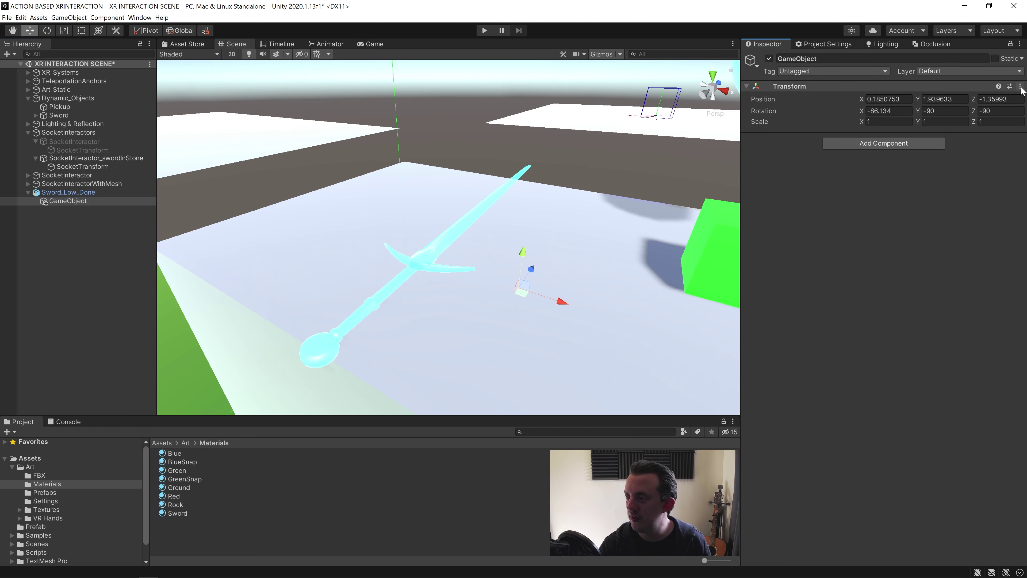
click(1021, 87)
click(1002, 98)
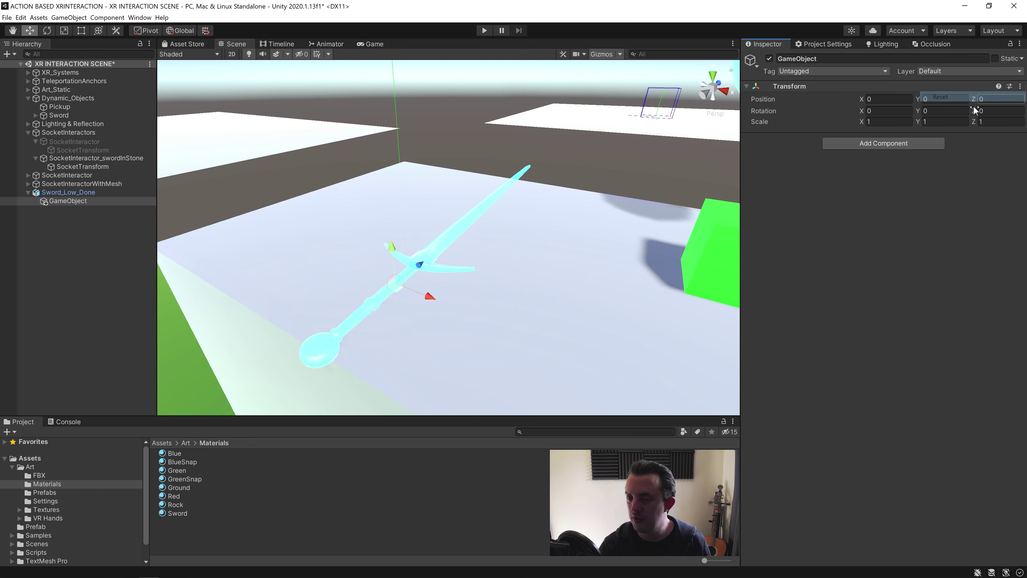
key(f)
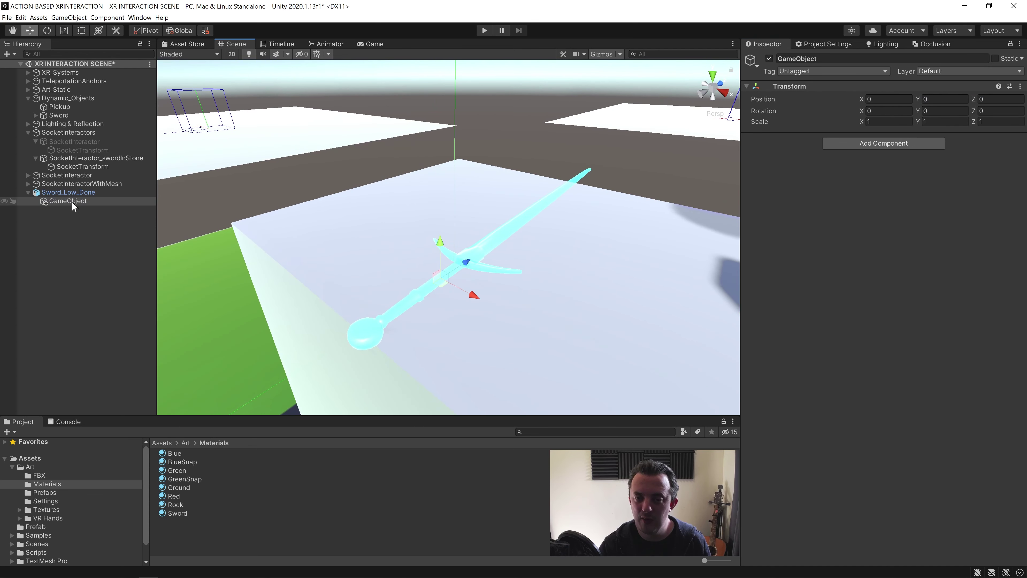
drag(72, 202, 67, 291)
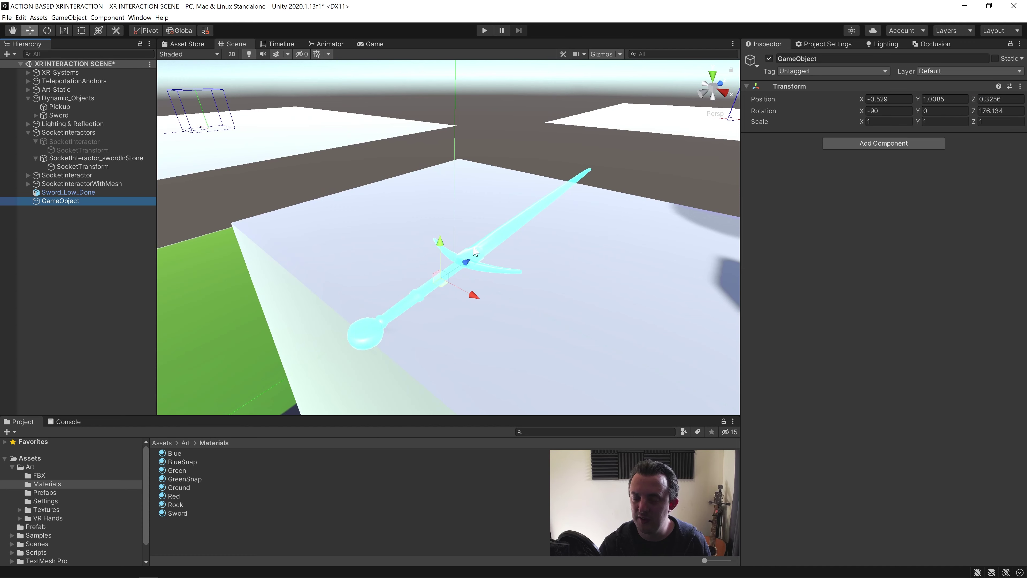
Rename the empty object SwordInteractor and nest Sword_Low_Done under it
click(61, 203)
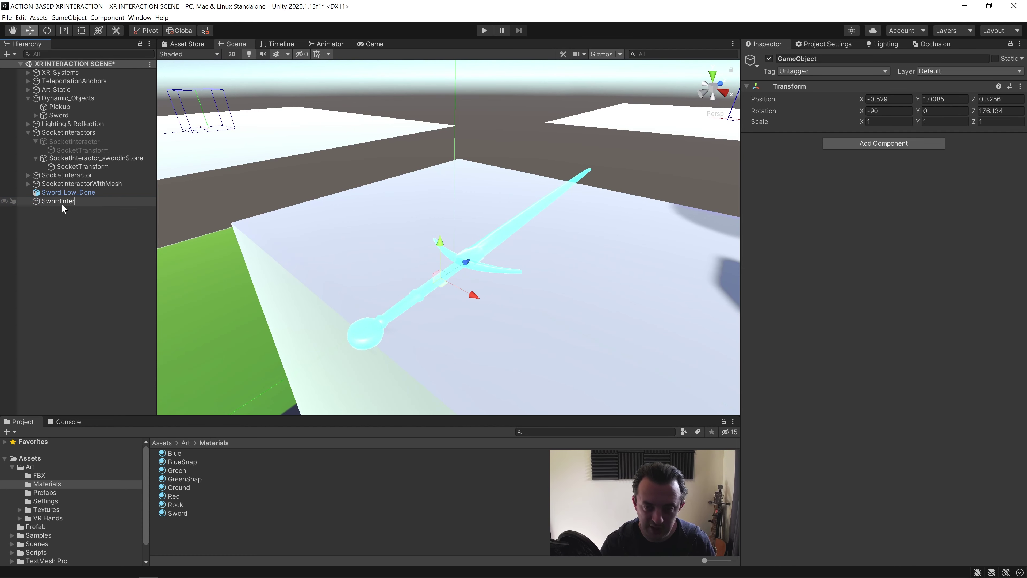
text(SwordInteractor)
drag(63, 193, 62, 202)
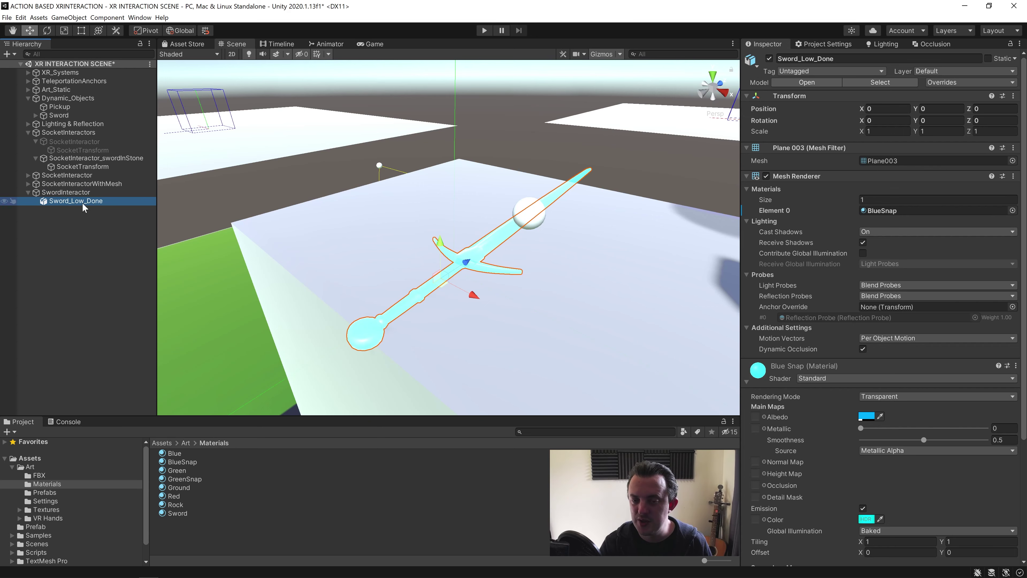
click(76, 194)
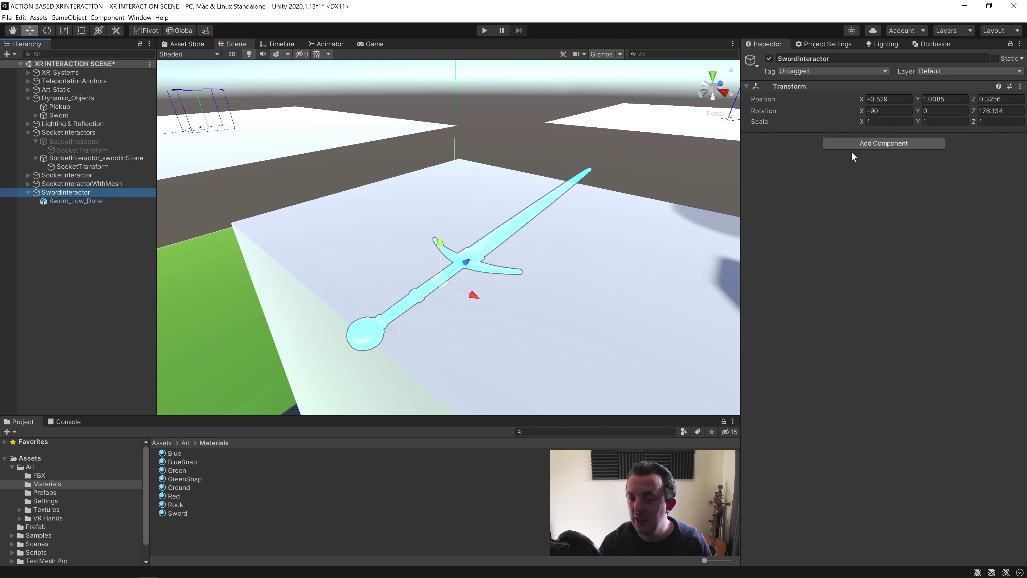
Add a Box Collider to SwordInteractor and enable Edit Collider
click(874, 142)
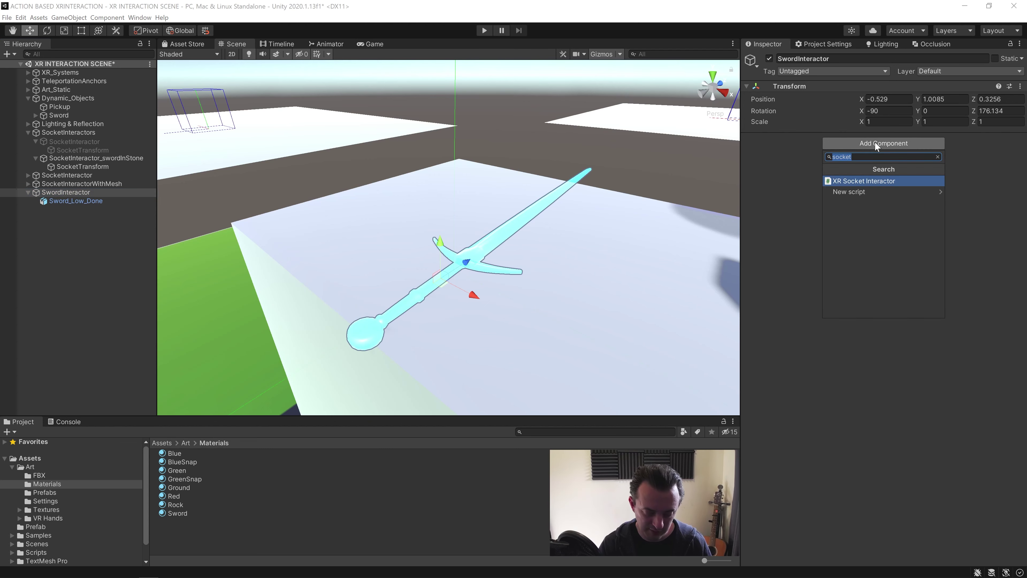
text(box)
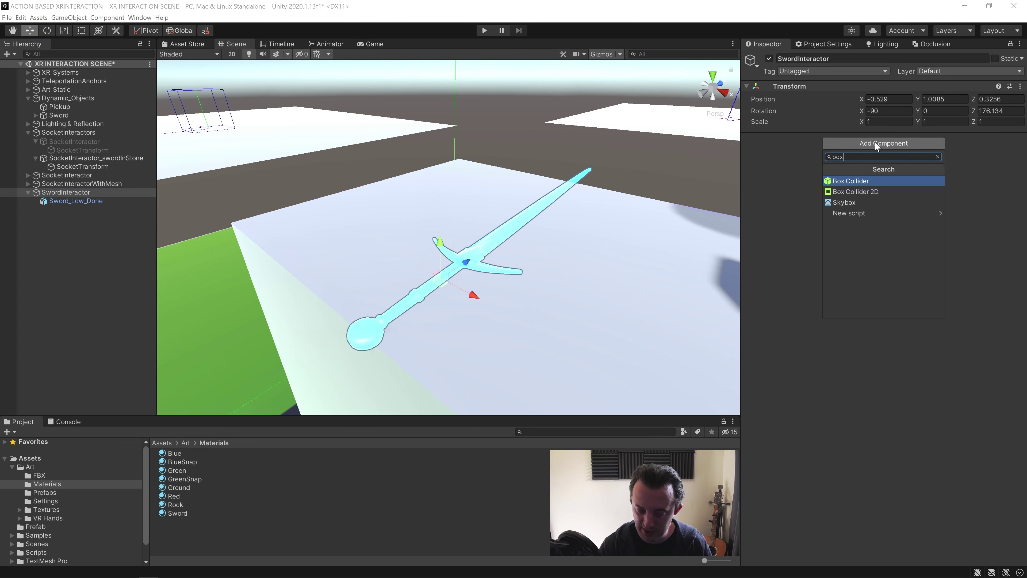
key(Return)
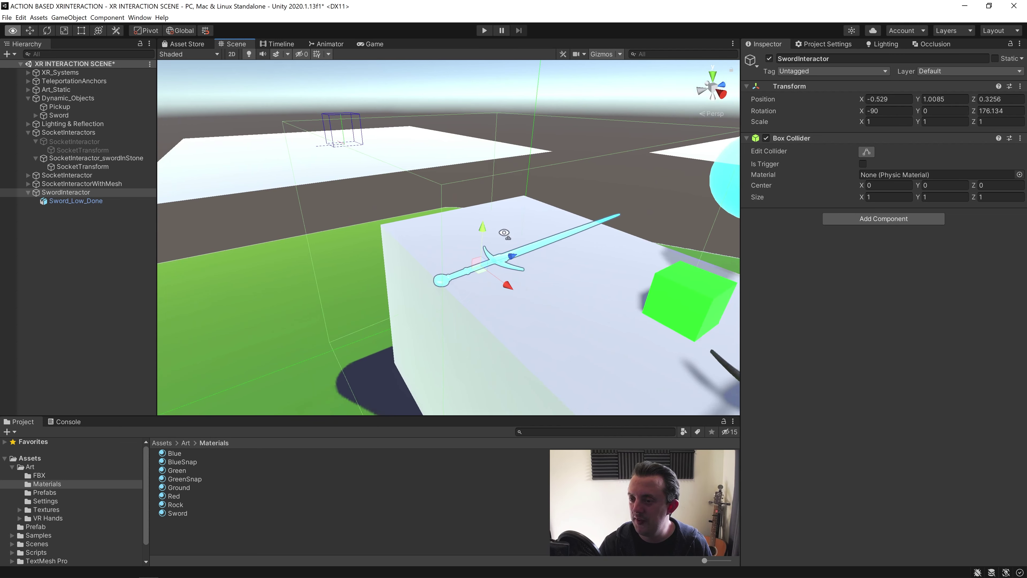
right_drag(599, 207, 487, 268)
click(868, 153)
click(868, 154)
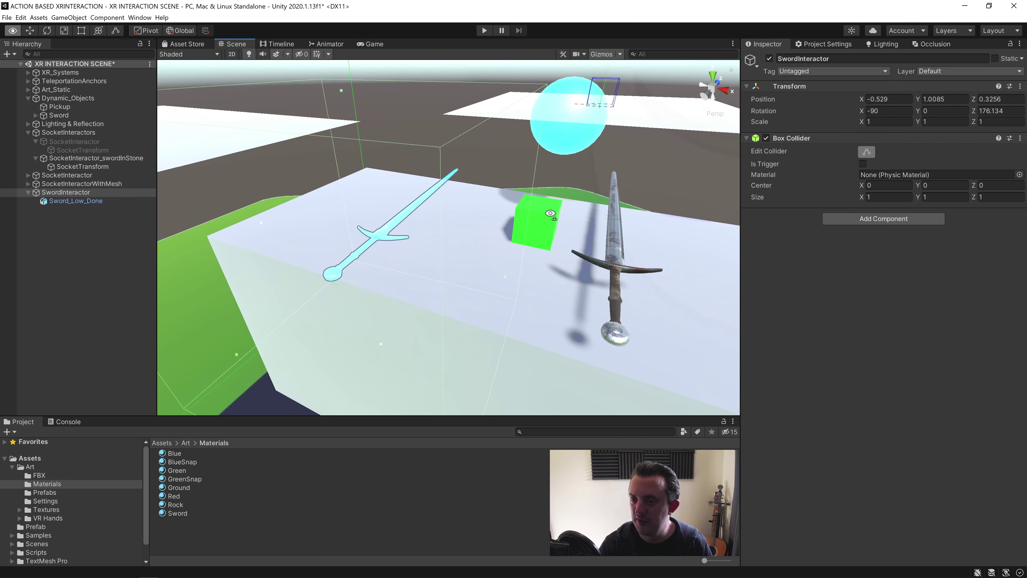
key(f)
Pull the collider's X and Z faces in around the sword, X about 0.246
drag(503, 283, 383, 201)
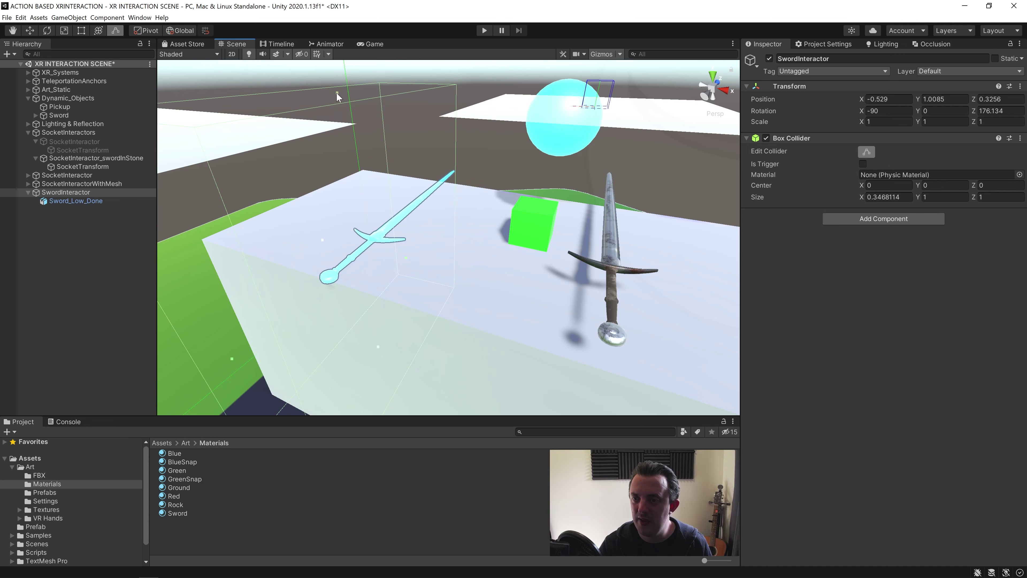
drag(336, 92, 347, 157)
right_drag(347, 157, 468, 272)
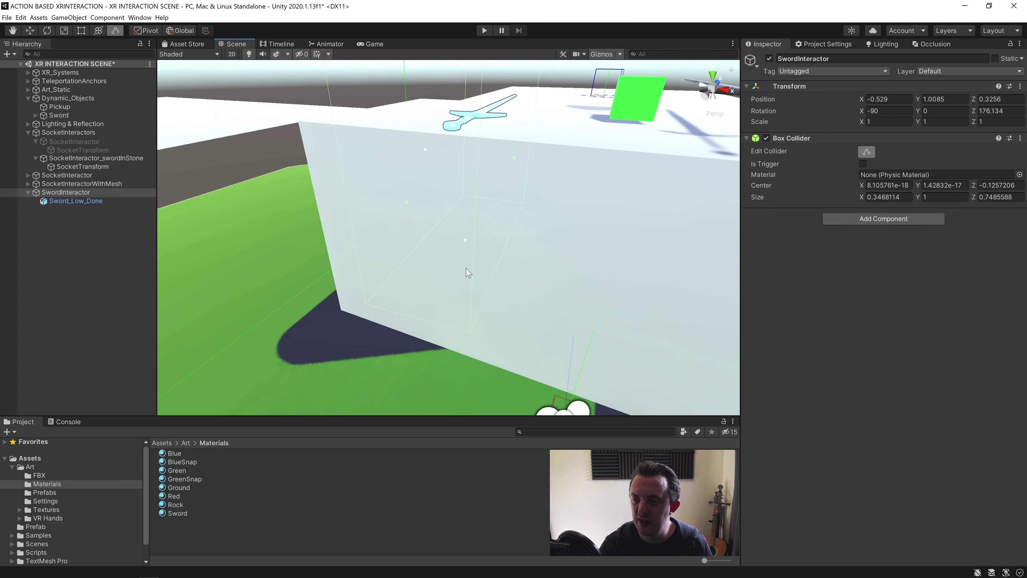
drag(465, 244, 467, 174)
right_drag(467, 174, 392, 225)
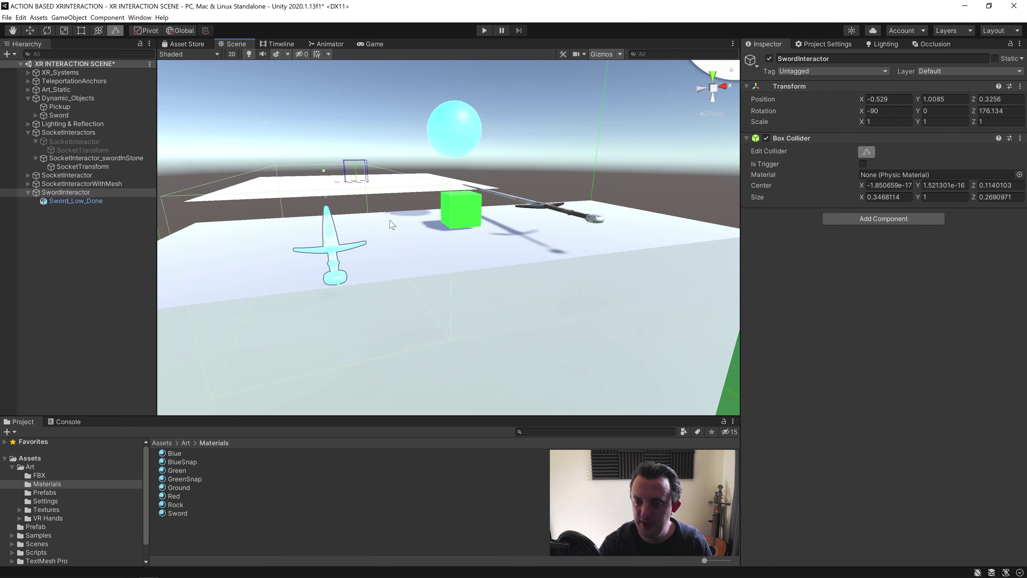
drag(389, 216, 386, 216)
Stretch the collider along the blade to about 1.2 long and tick Is Trigger
right_drag(505, 260, 257, 212)
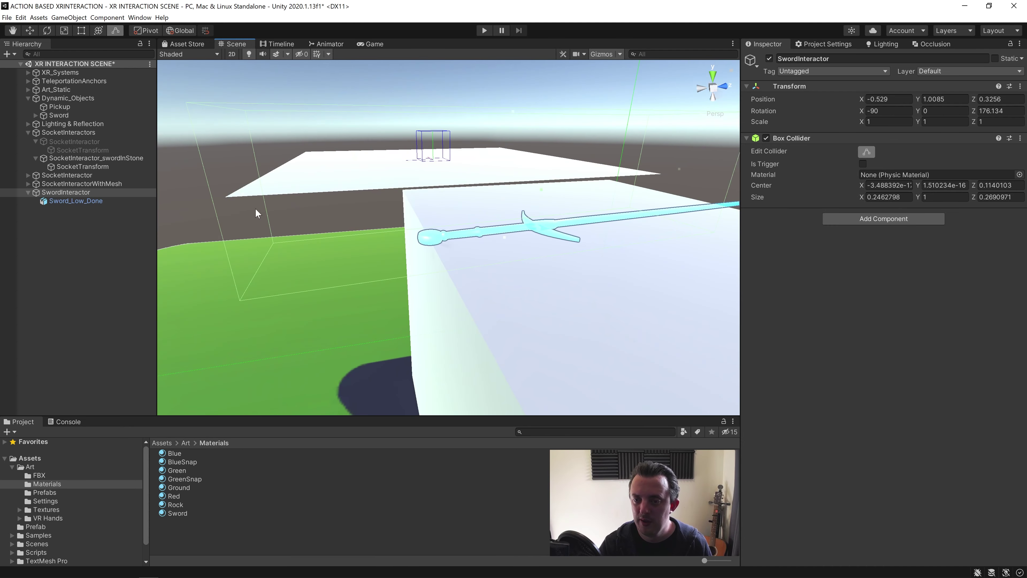
right_drag(320, 225, 614, 167)
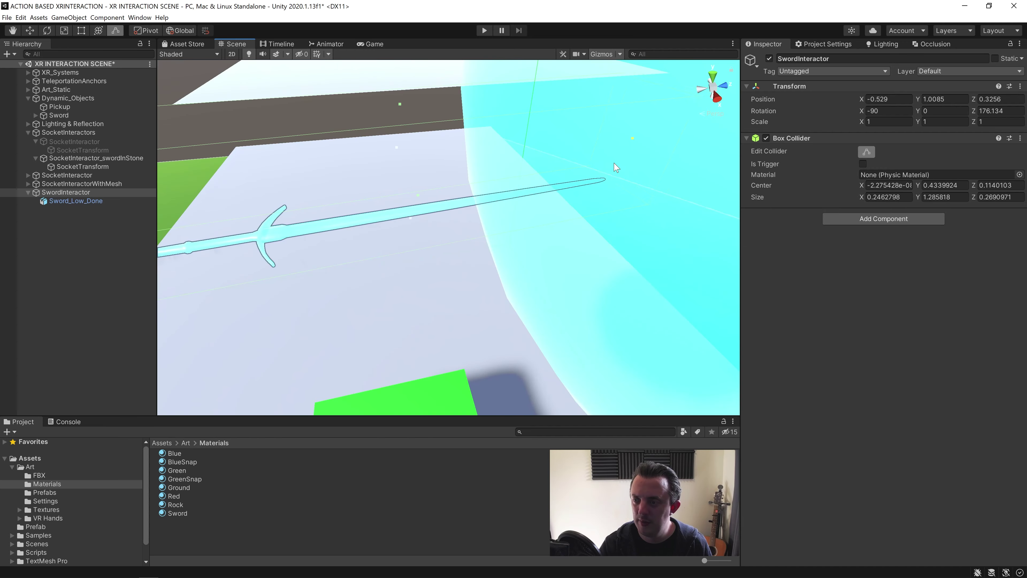
drag(614, 168, 420, 260)
middle_drag(420, 259, 447, 272)
right_drag(447, 272, 377, 251)
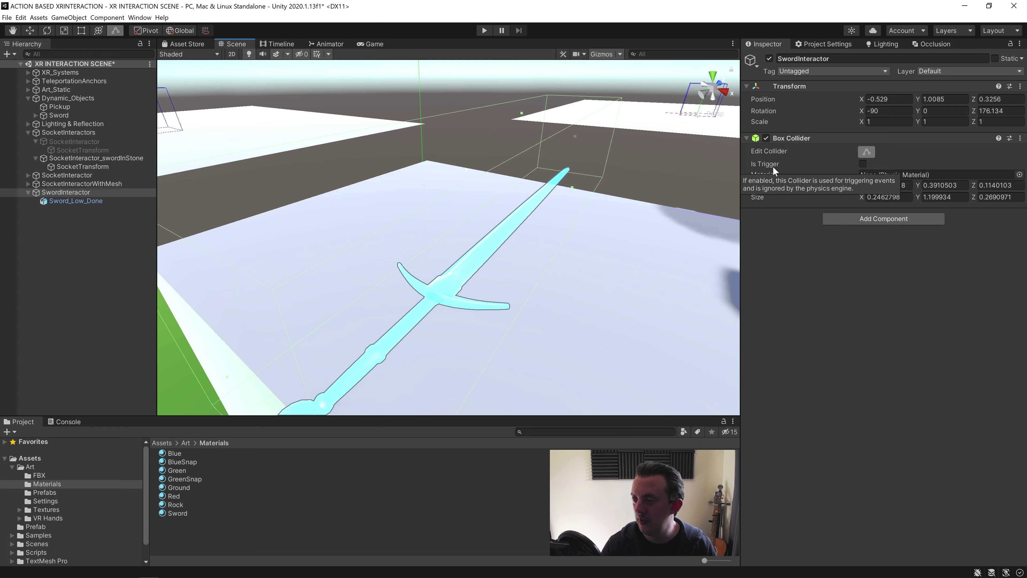
click(864, 165)
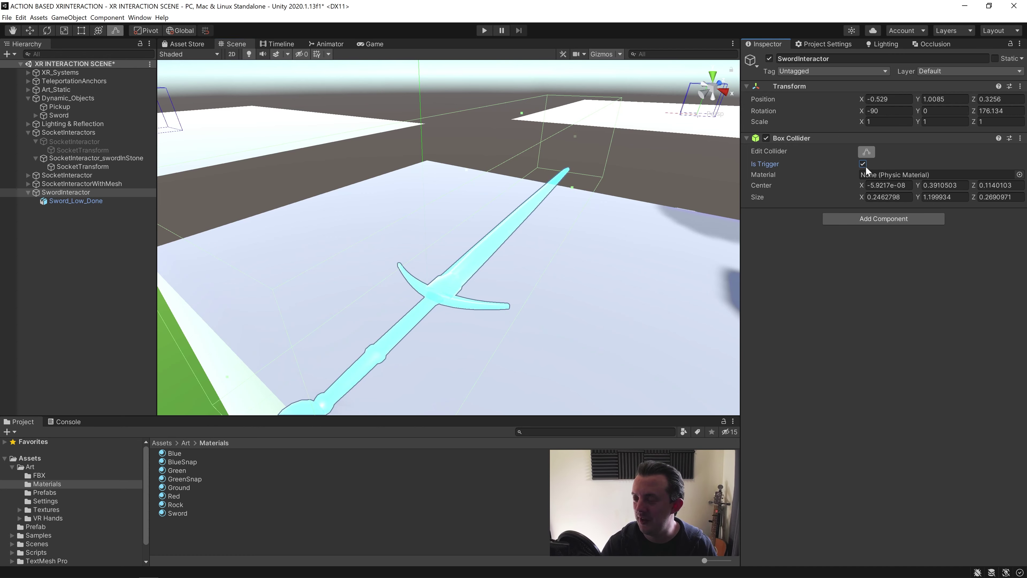
click(871, 217)
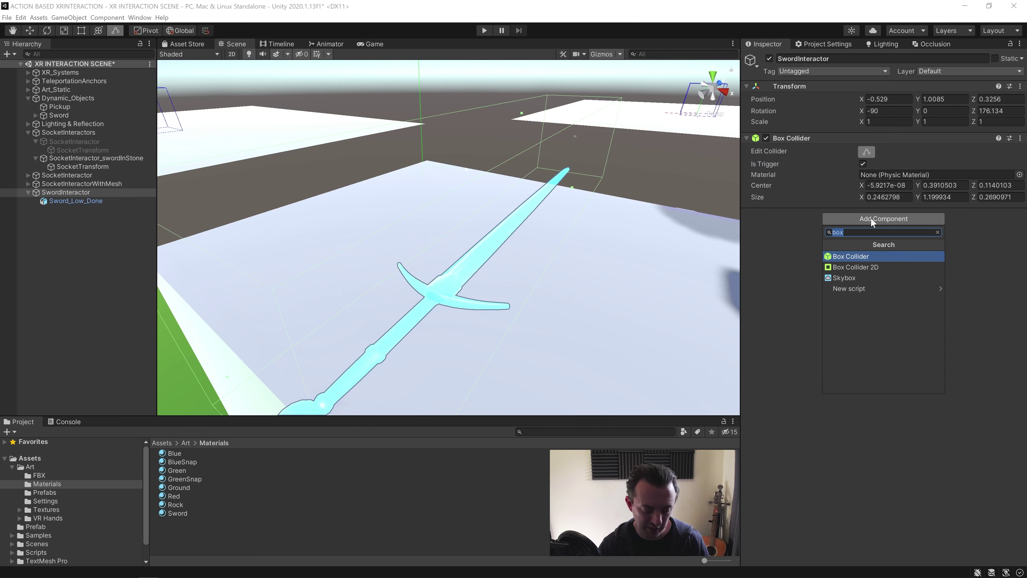
Add an XR Socket Interactor with Hover and Select Entered/Exited entries targeting Sword_Low_Done
text(xr)
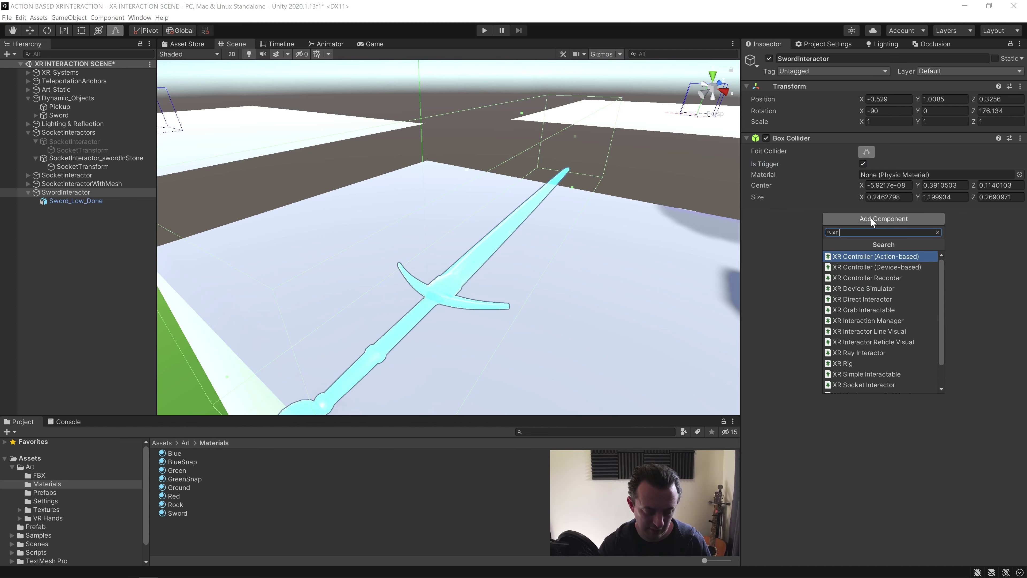
text( socket)
key(Return)
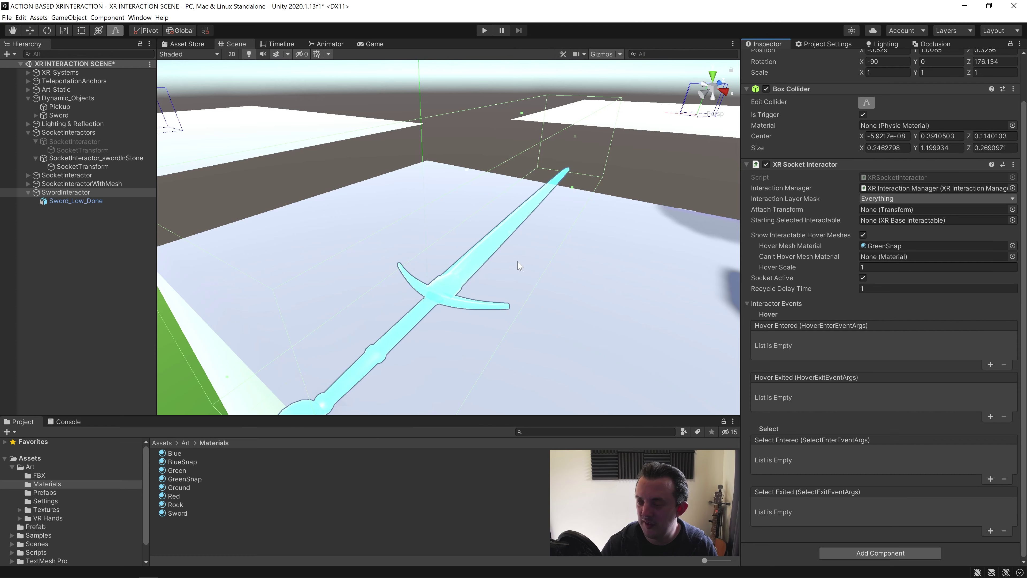
click(990, 364)
click(991, 415)
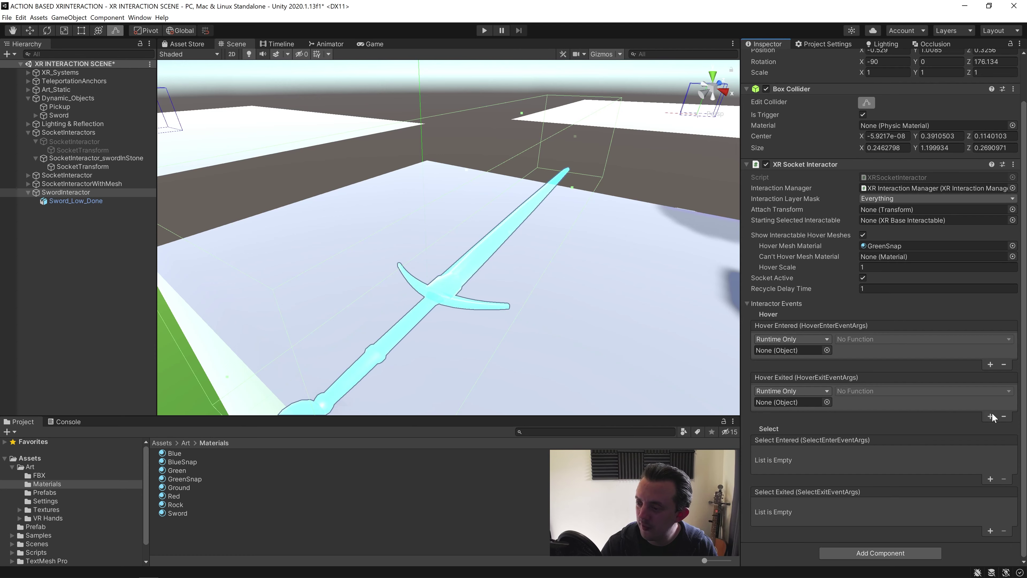
click(989, 478)
click(990, 531)
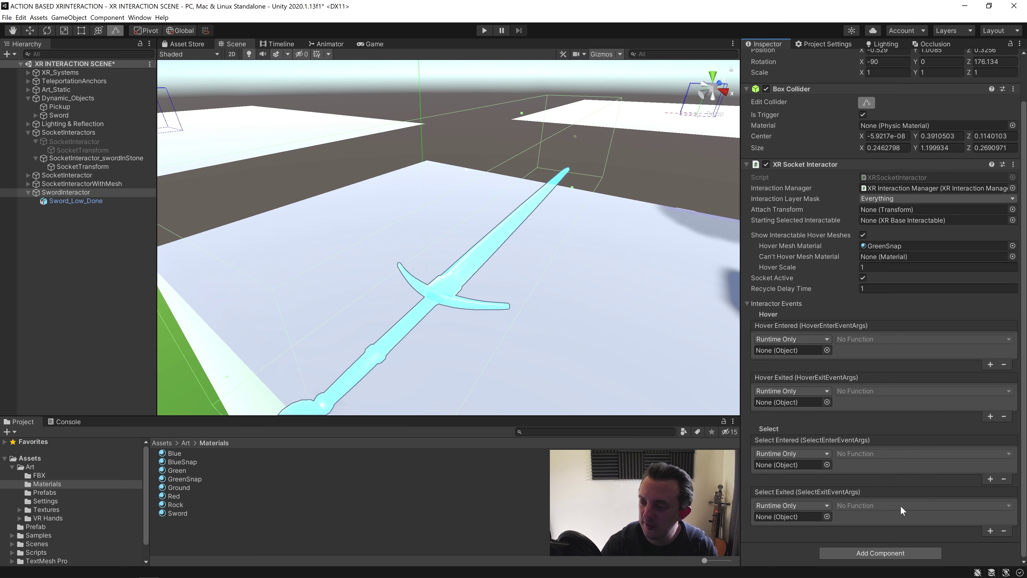
drag(76, 201, 776, 464)
drag(80, 198, 790, 517)
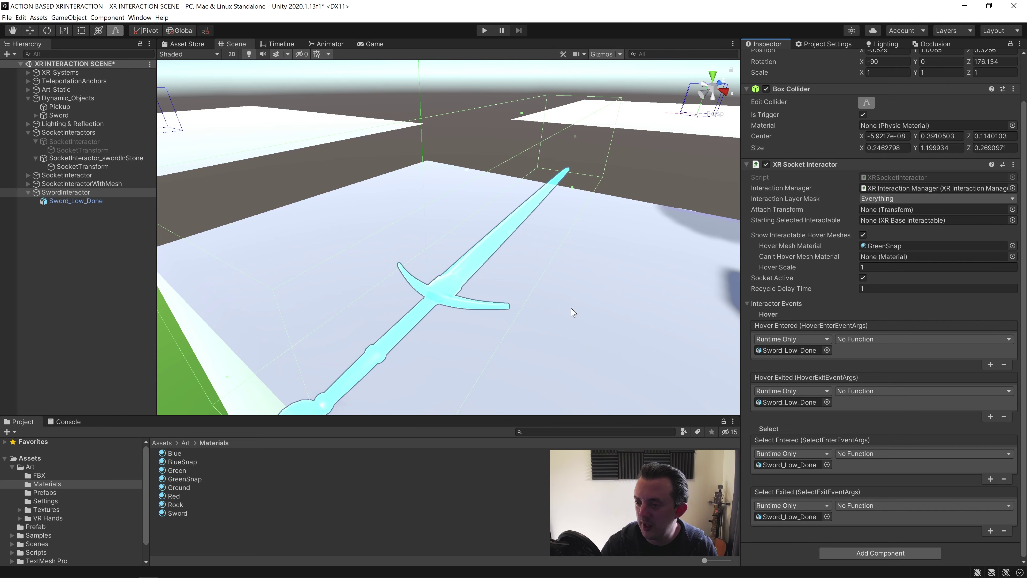
Make Hover Entered and Hover Exited call GameObject.SetActive on Sword_Low_Done
click(863, 341)
mouse_move(865, 362)
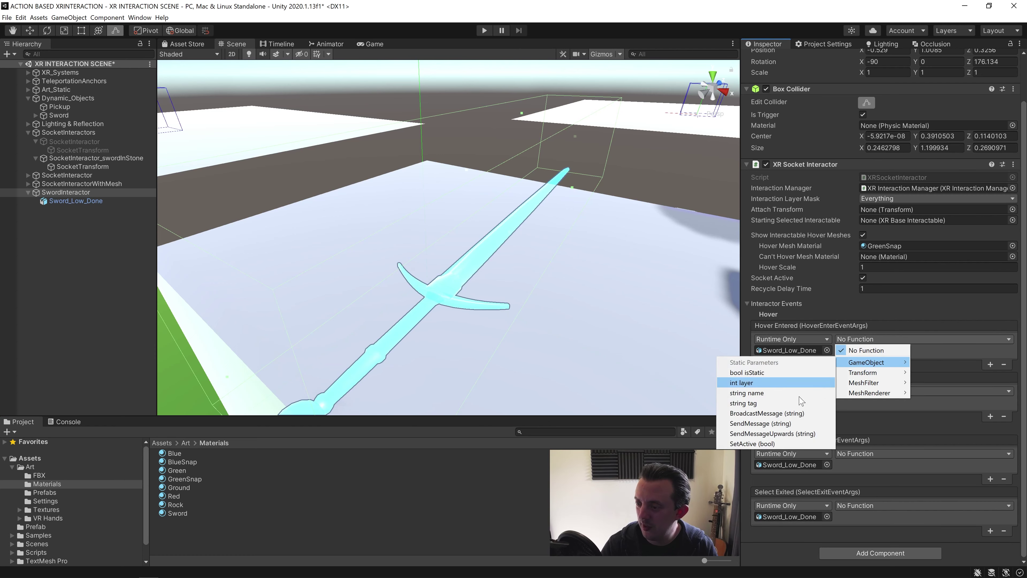
click(757, 444)
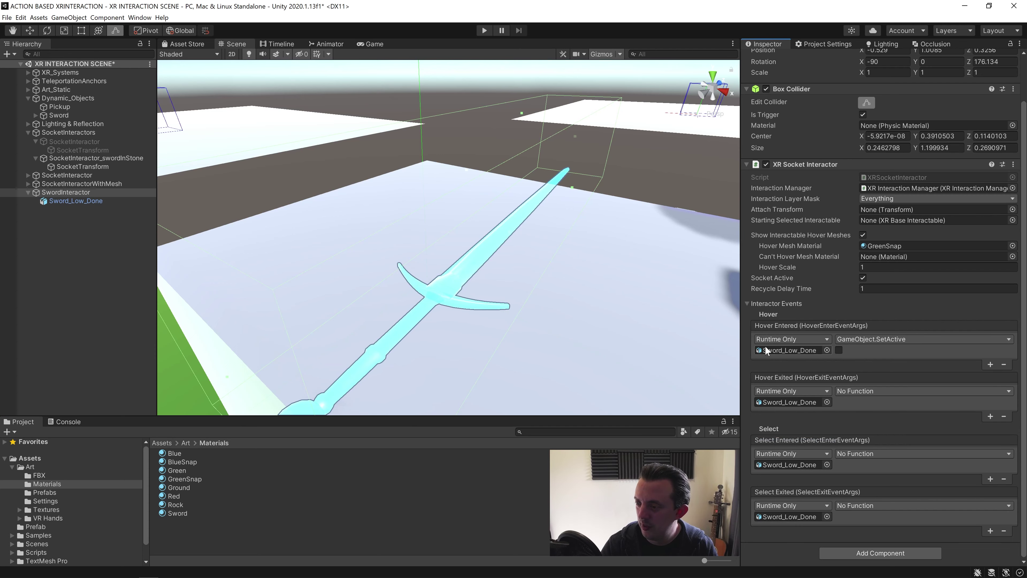
click(860, 390)
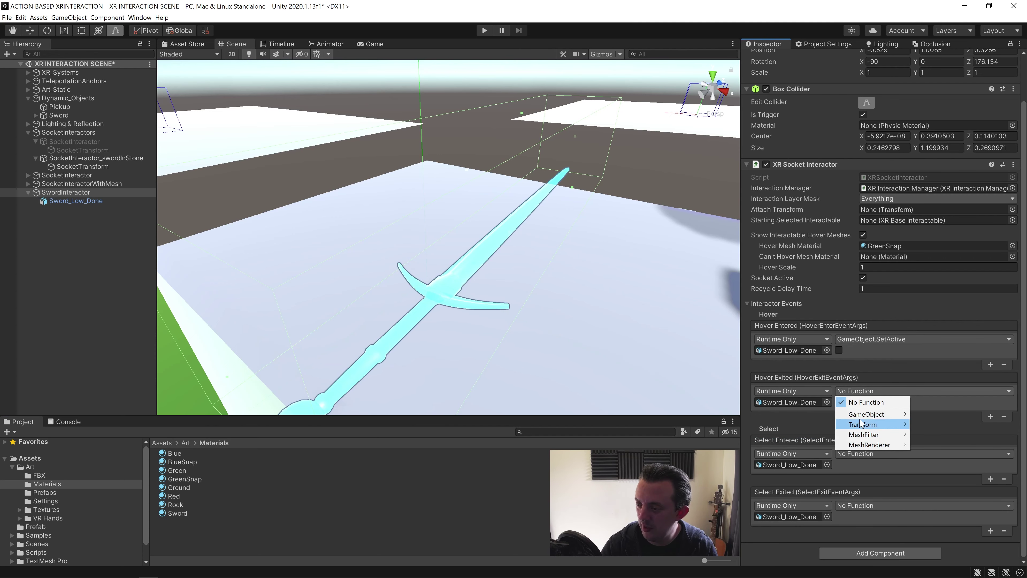
mouse_move(863, 414)
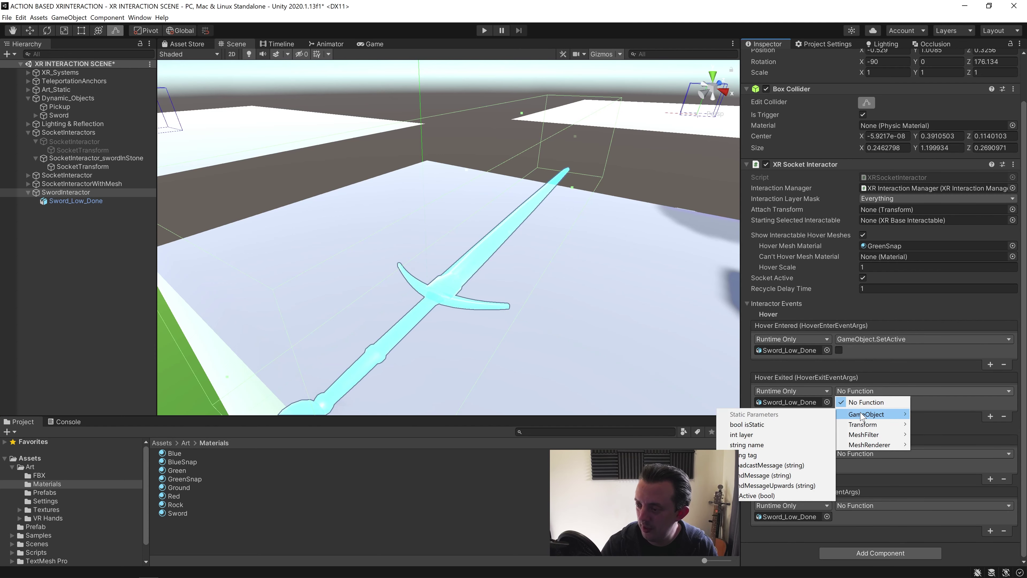
click(770, 496)
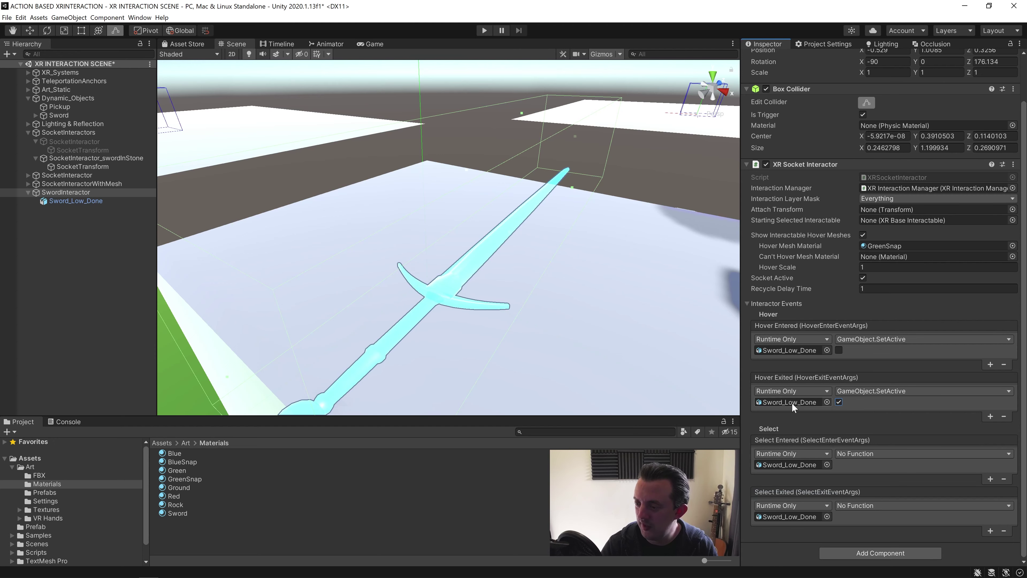
Make Select Entered and Select Exited toggle Sword_Low_Done's MeshRenderer.enabled, unchecked then checked
click(870, 452)
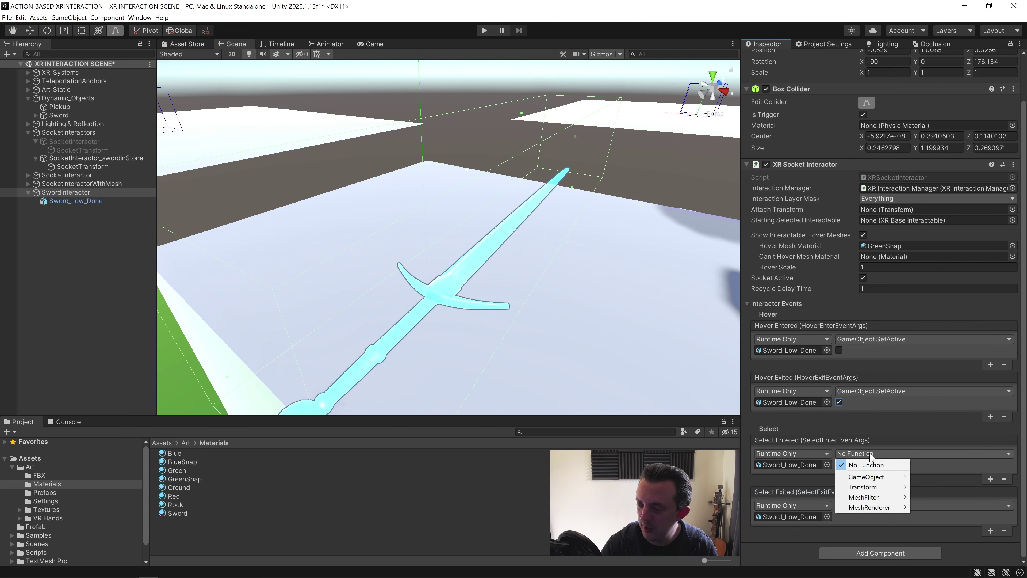
mouse_move(866, 507)
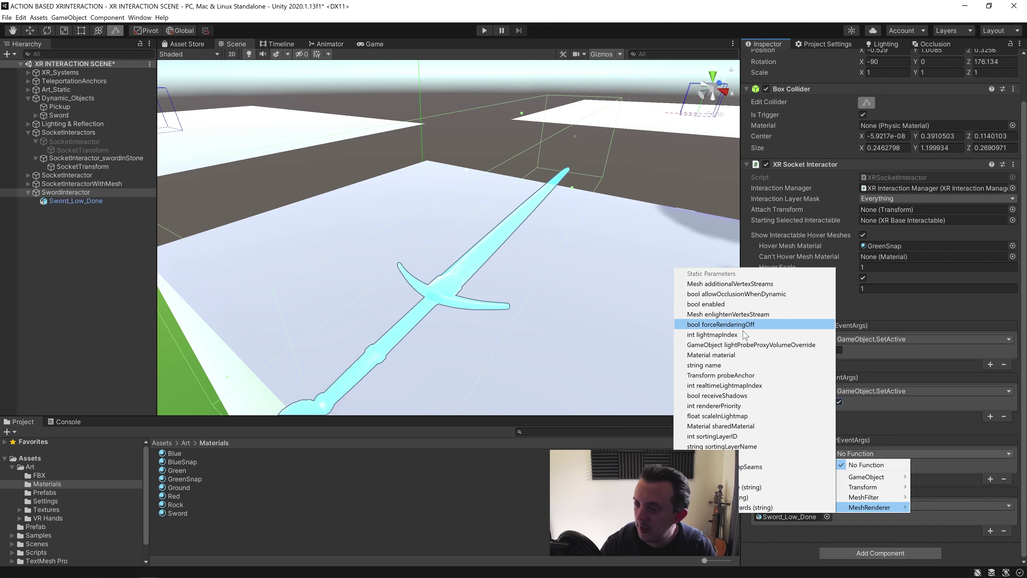
click(705, 304)
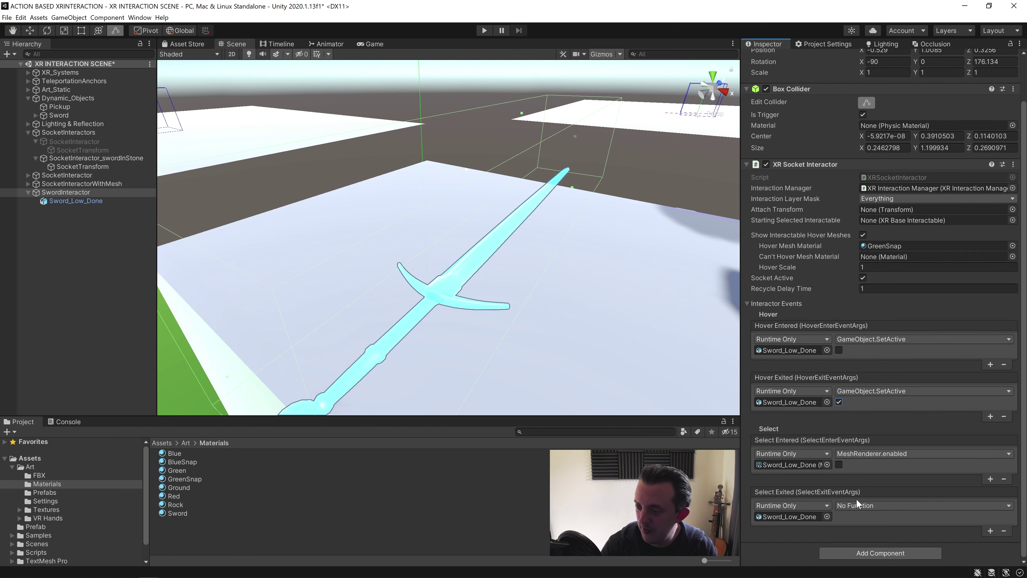
click(851, 505)
mouse_move(868, 558)
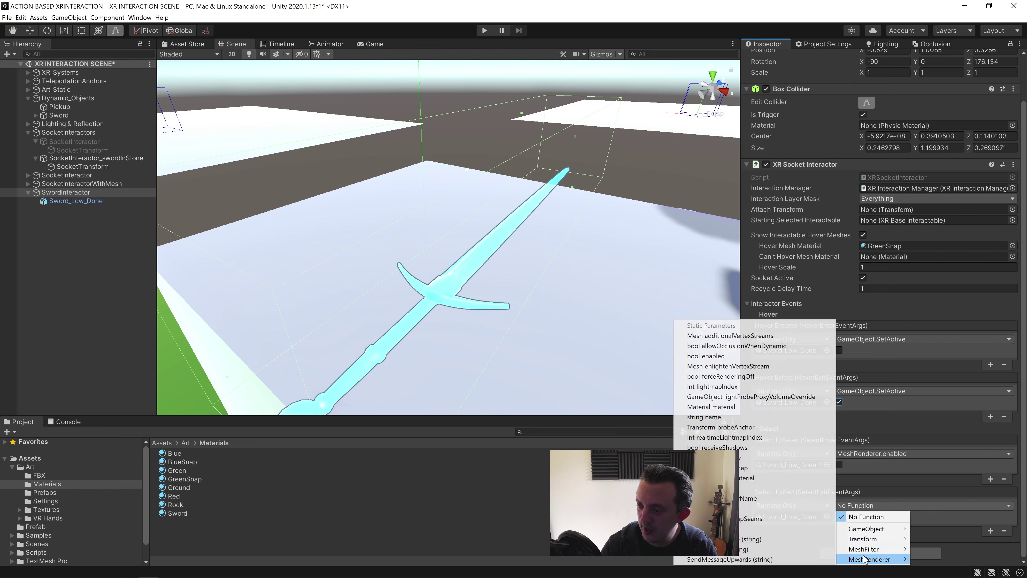
click(705, 356)
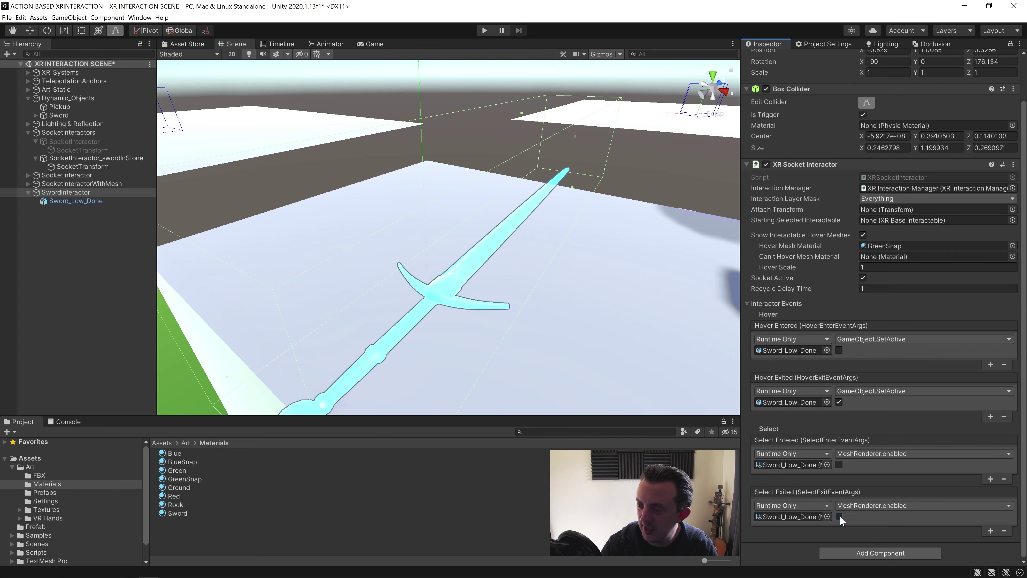
scroll(450, 278, down, 5)
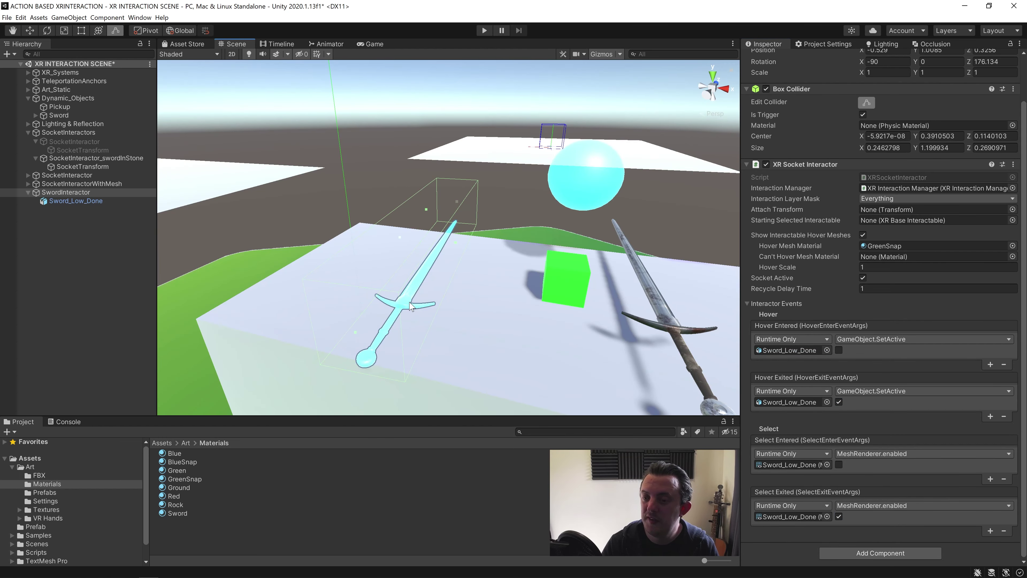
right_drag(409, 306, 423, 302)
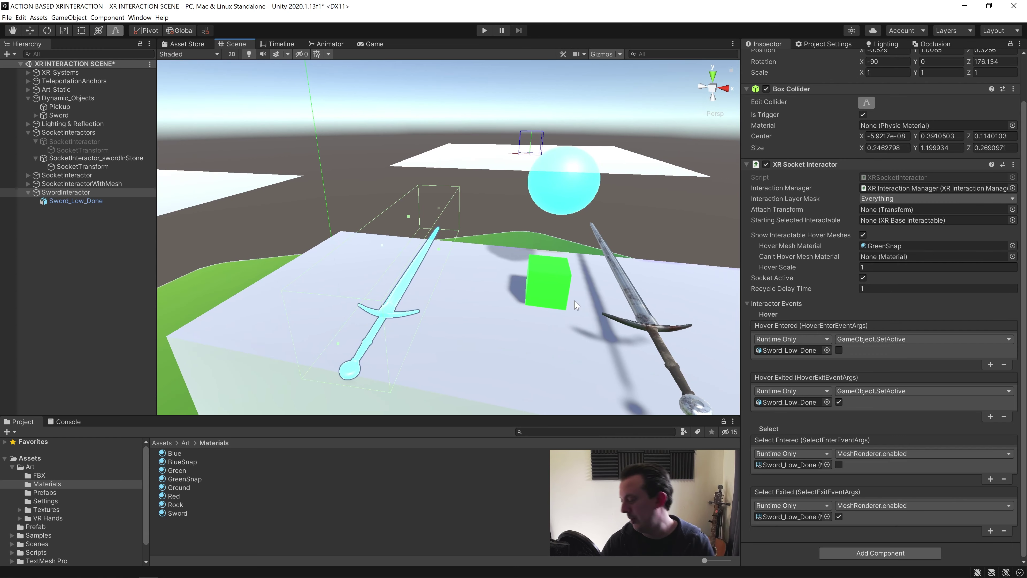
click(482, 28)
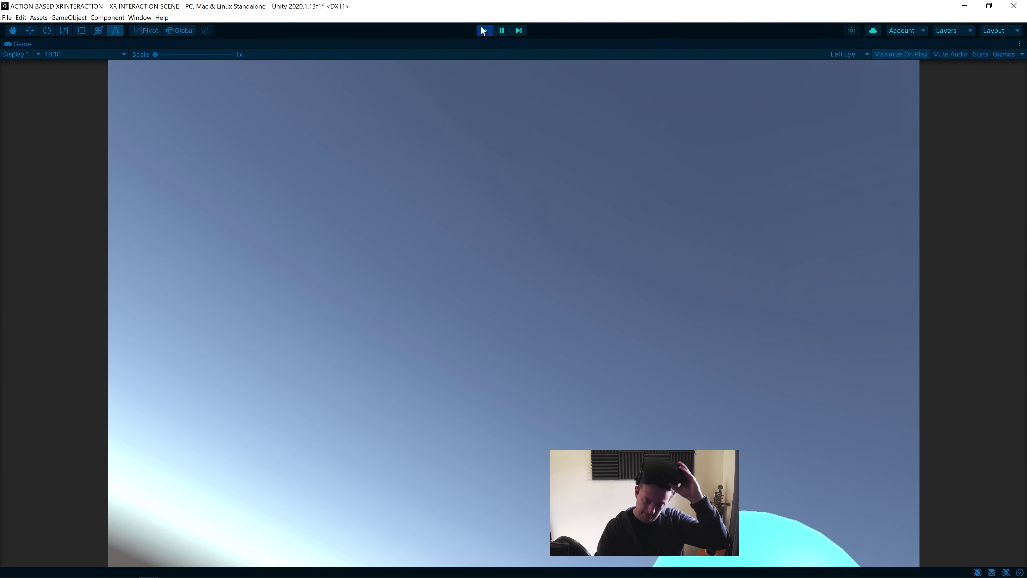
click(482, 31)
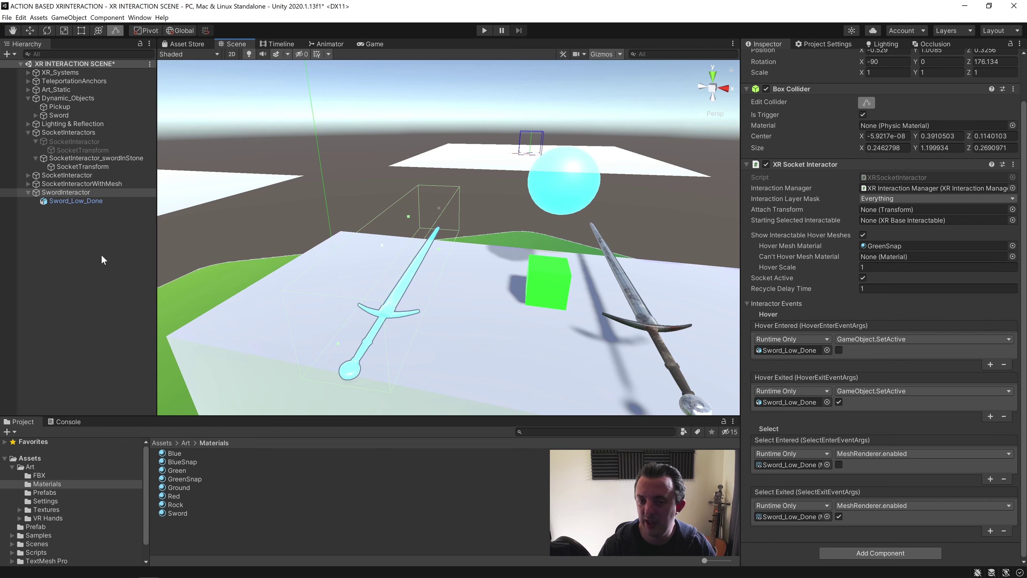
Name User Layer 10 'NewSwordLayer' from Sword_Low_Done's layer settings
click(94, 202)
scroll(880, 215, up, 3)
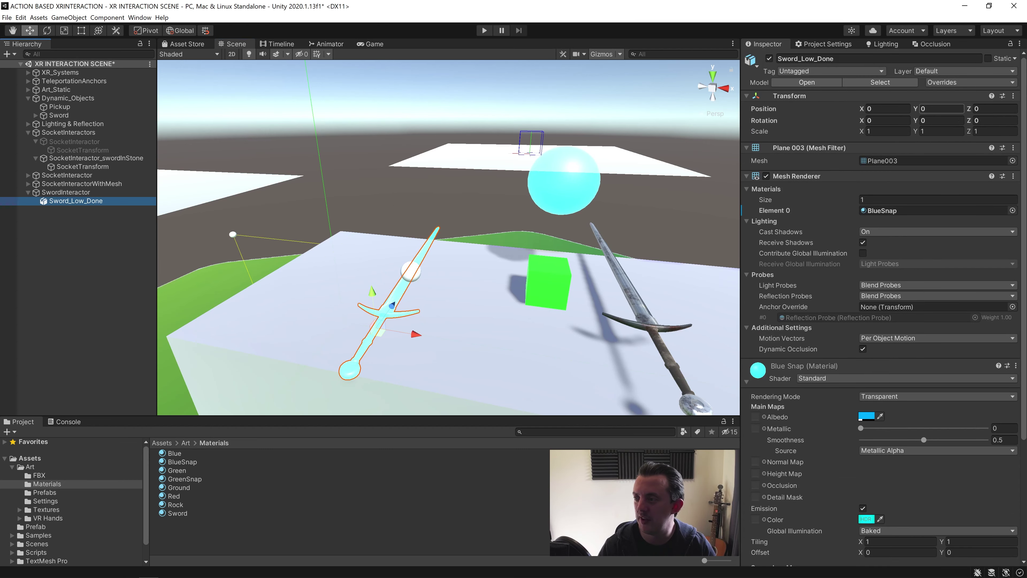
click(932, 74)
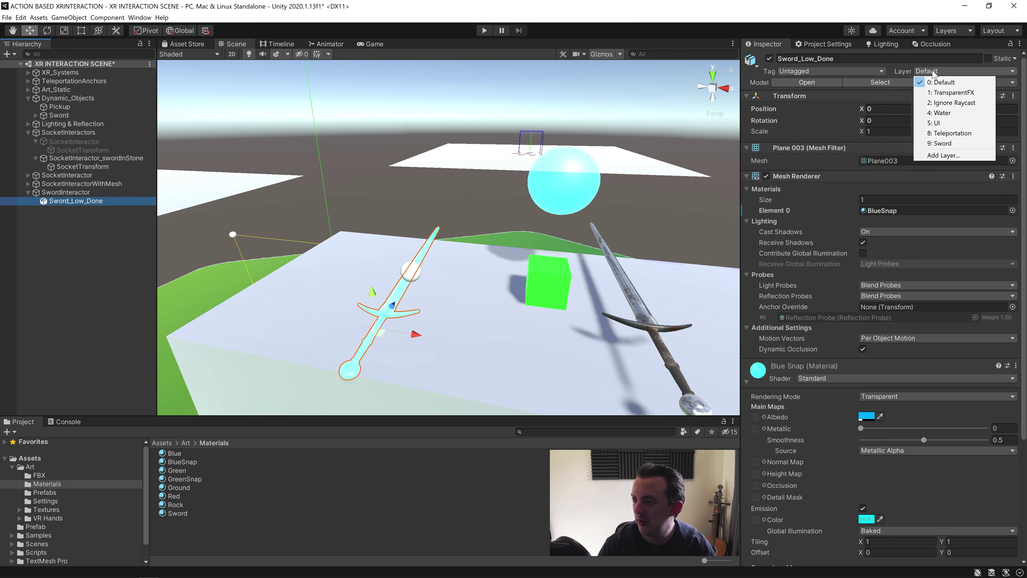
click(940, 155)
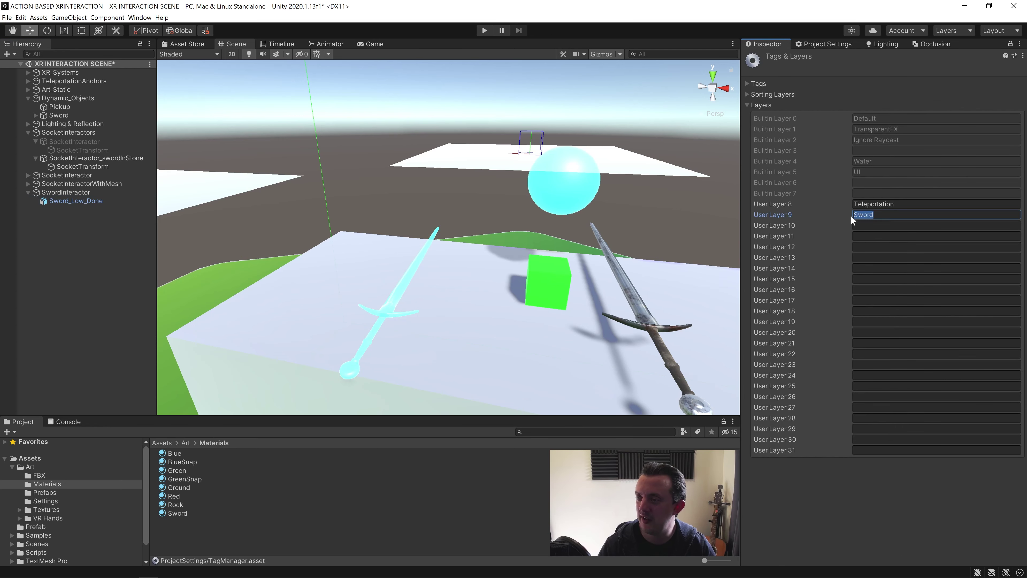
key(Tab)
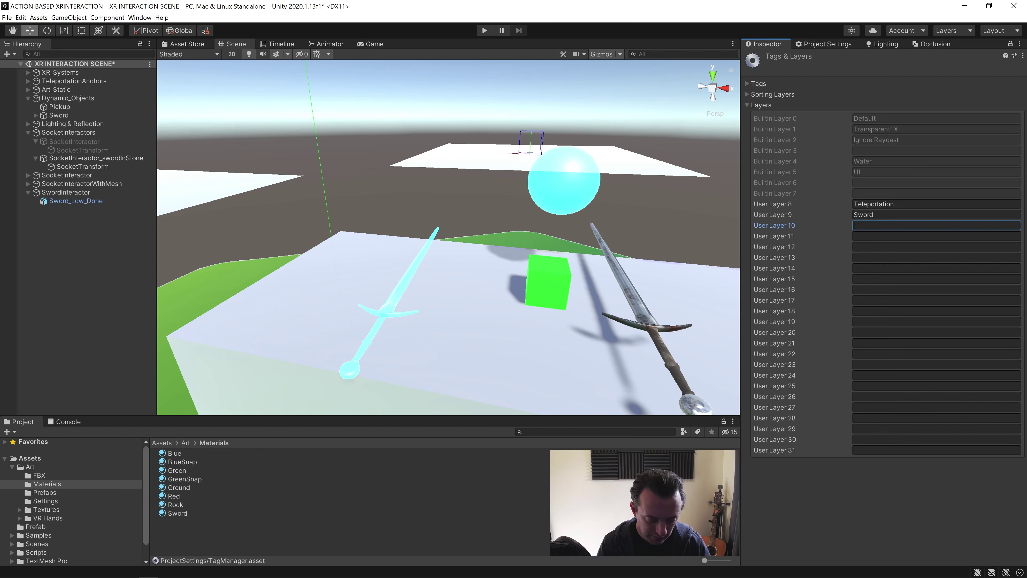
text(New)
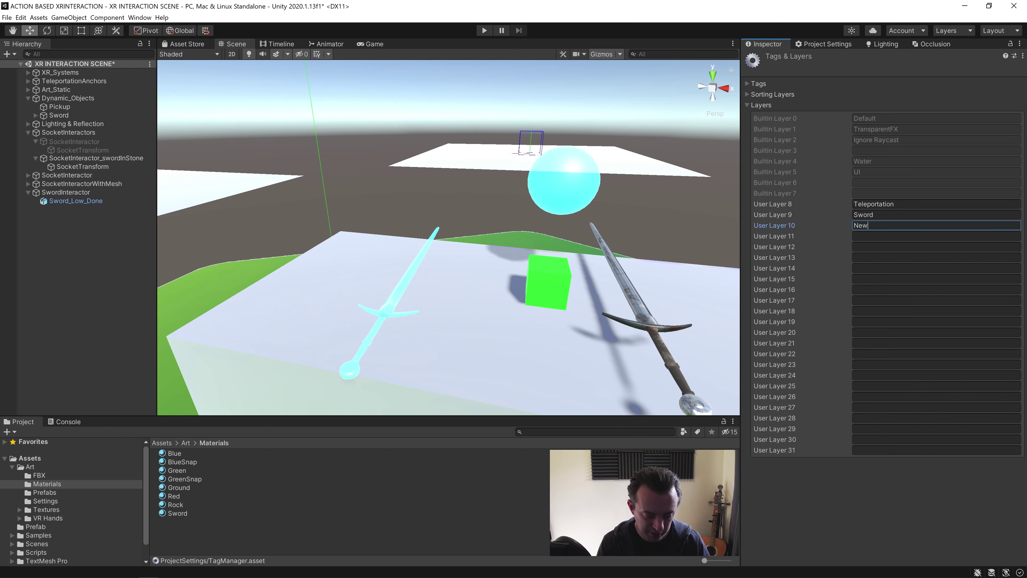
text(SwordLayer)
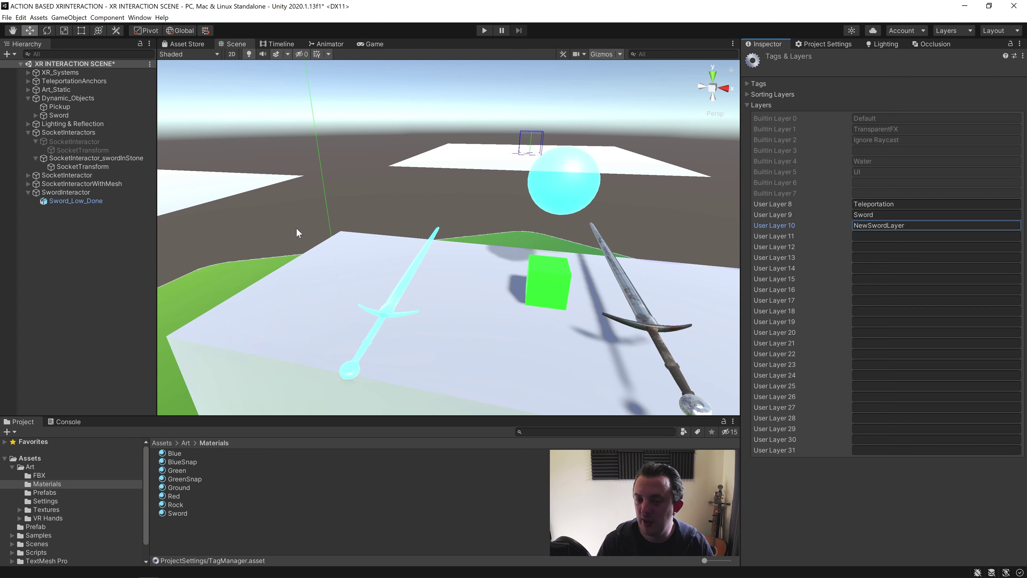
click(122, 201)
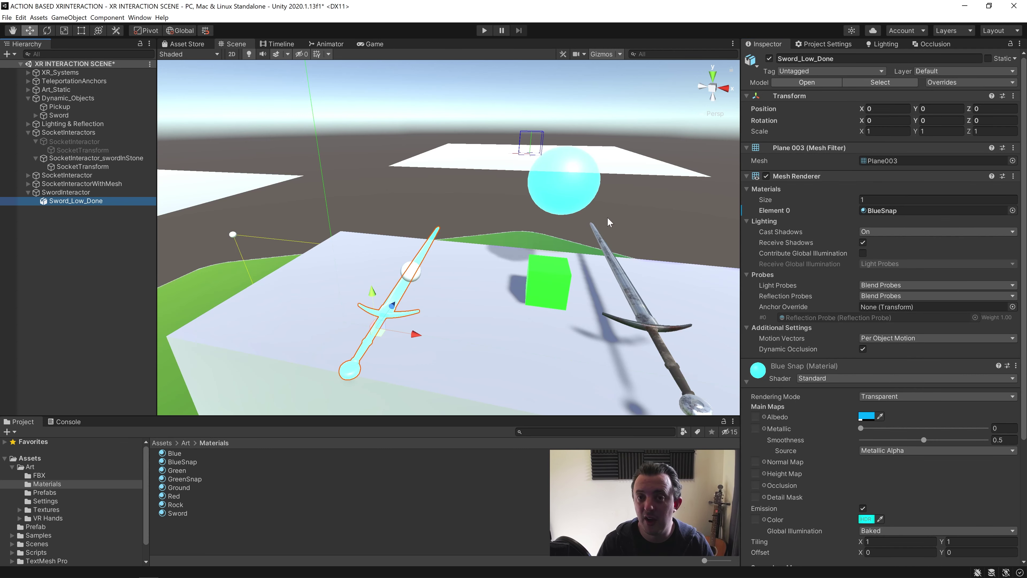
Set SwordInteractor's Interaction Layer Mask to Nothing, then only NewSwordLayer
click(85, 194)
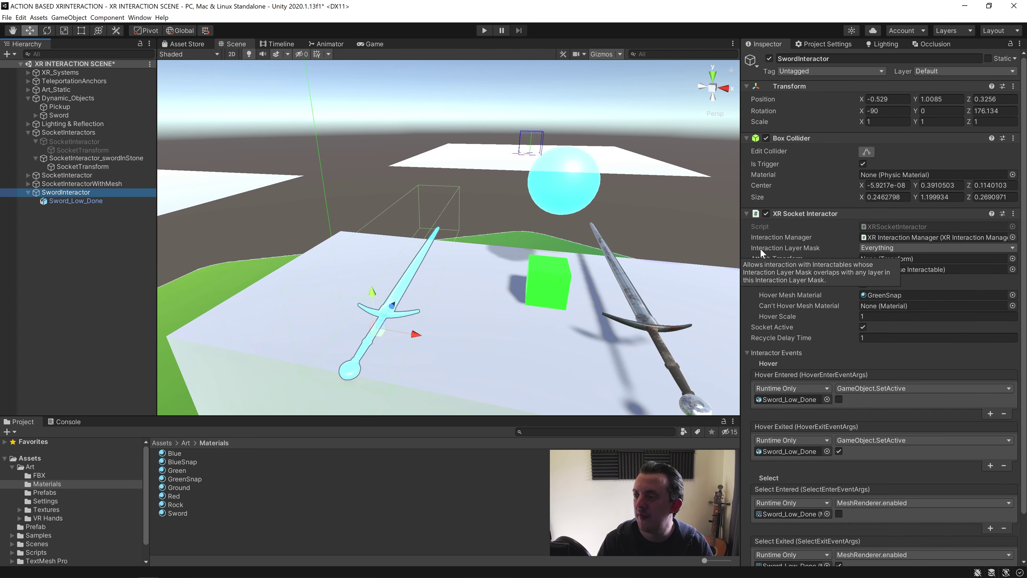
click(873, 247)
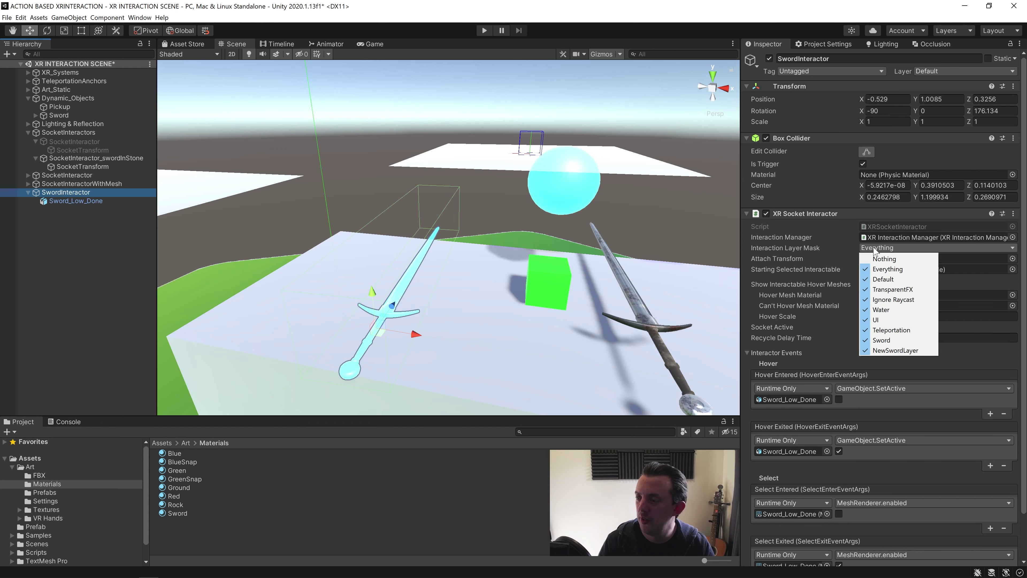
click(878, 259)
click(877, 249)
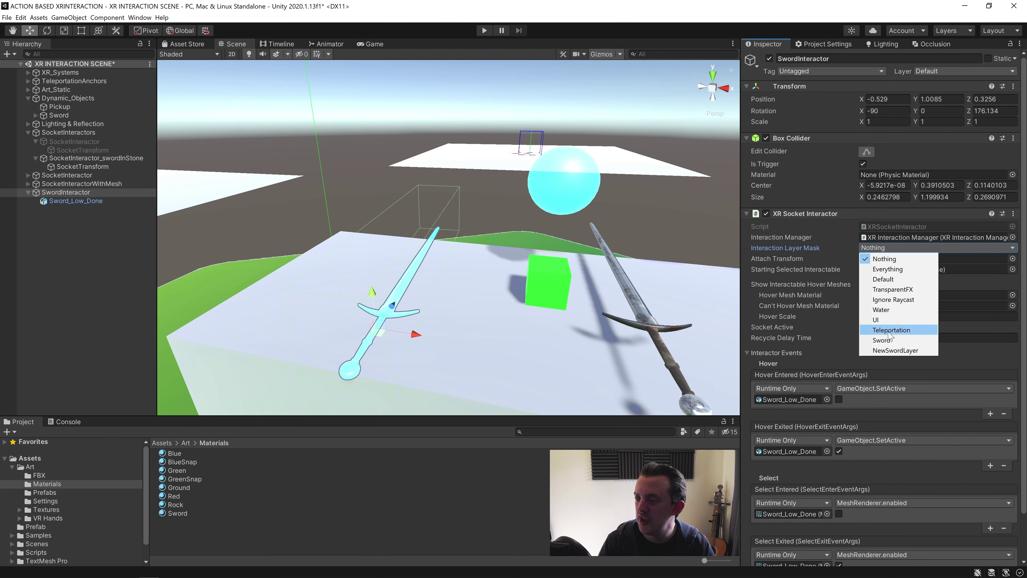
click(888, 348)
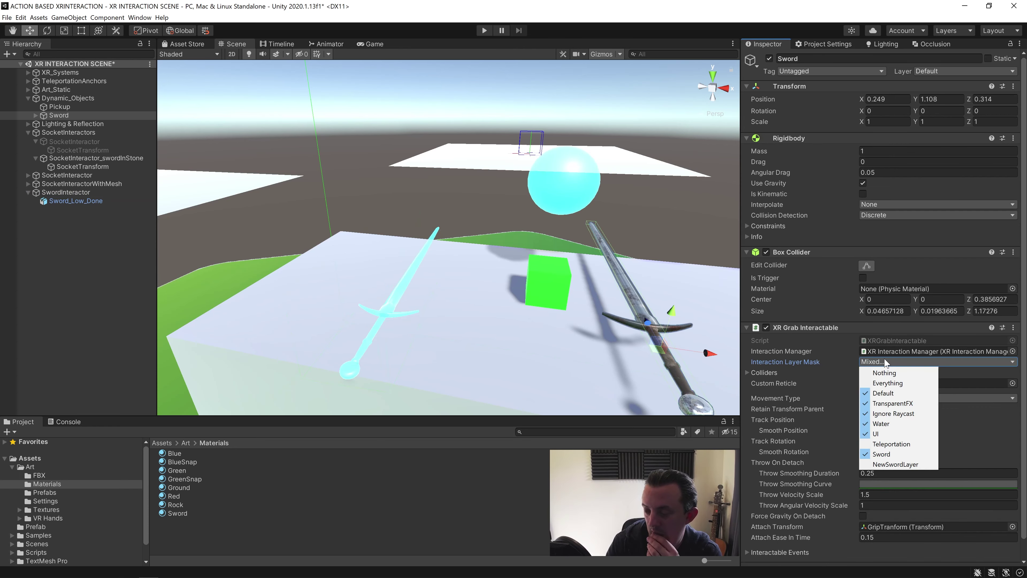
Add NewSwordLayer to the real Sword's XR Grab Interactable interaction layers
click(61, 120)
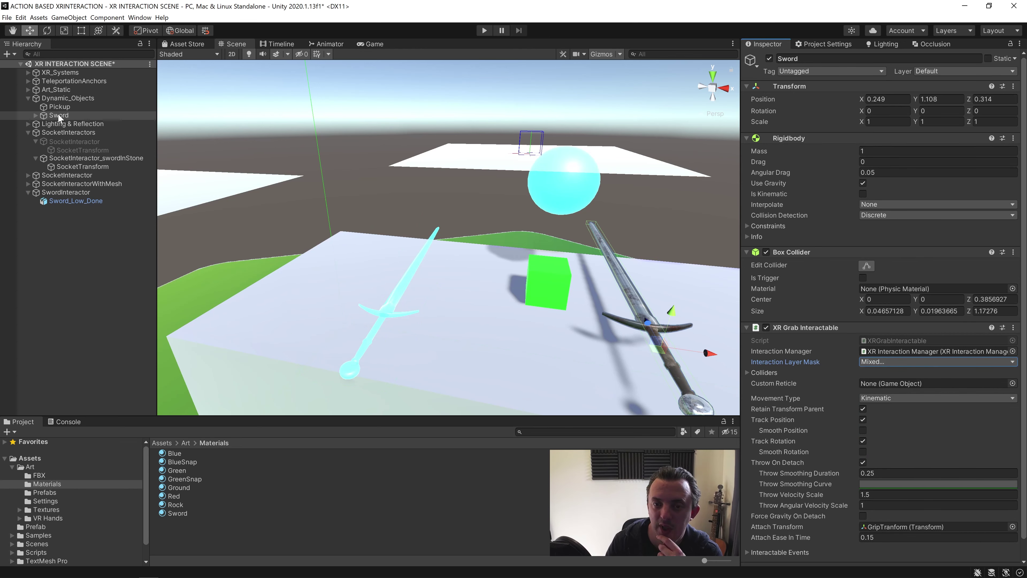
click(873, 363)
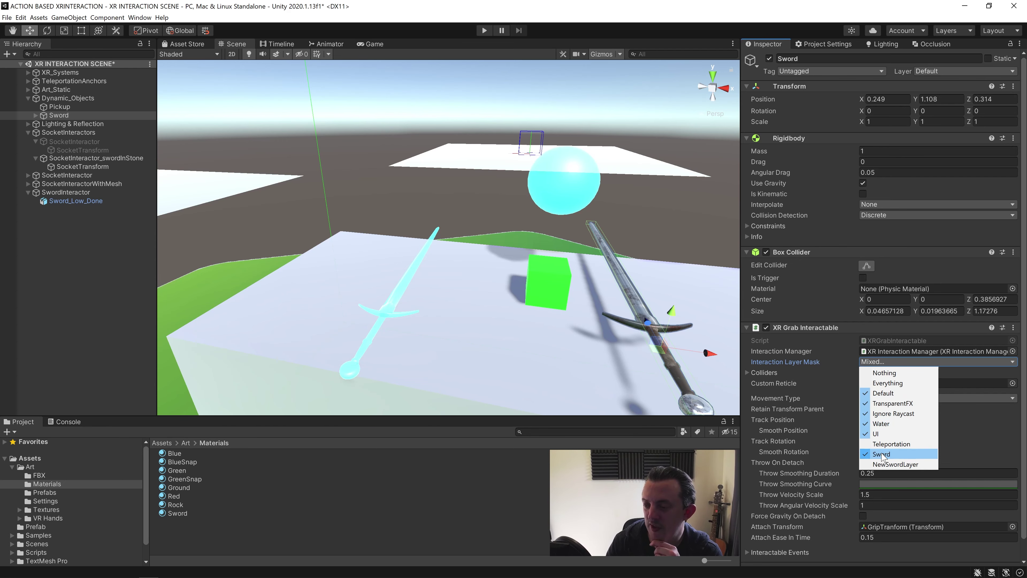
click(872, 464)
click(893, 364)
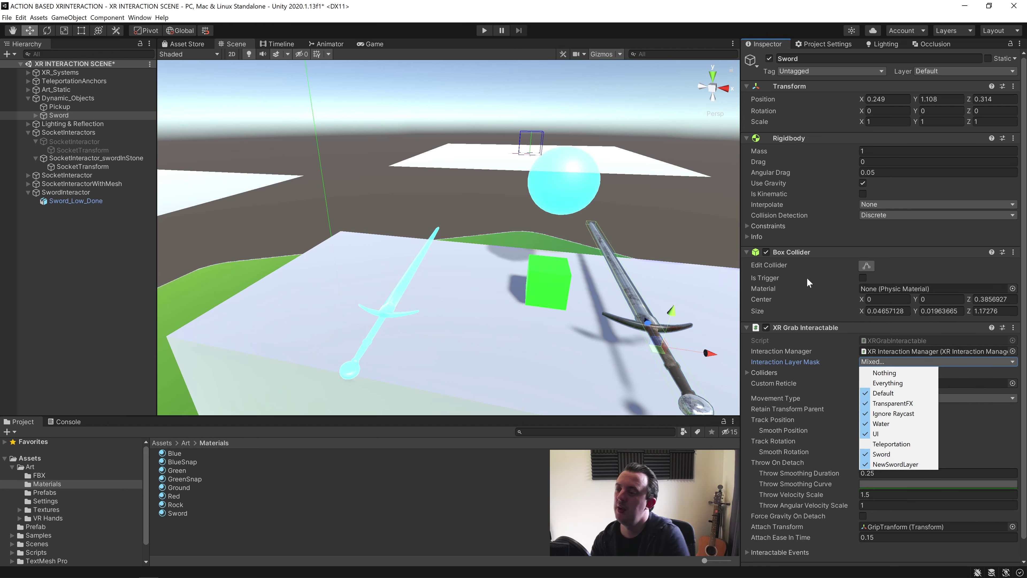
click(490, 29)
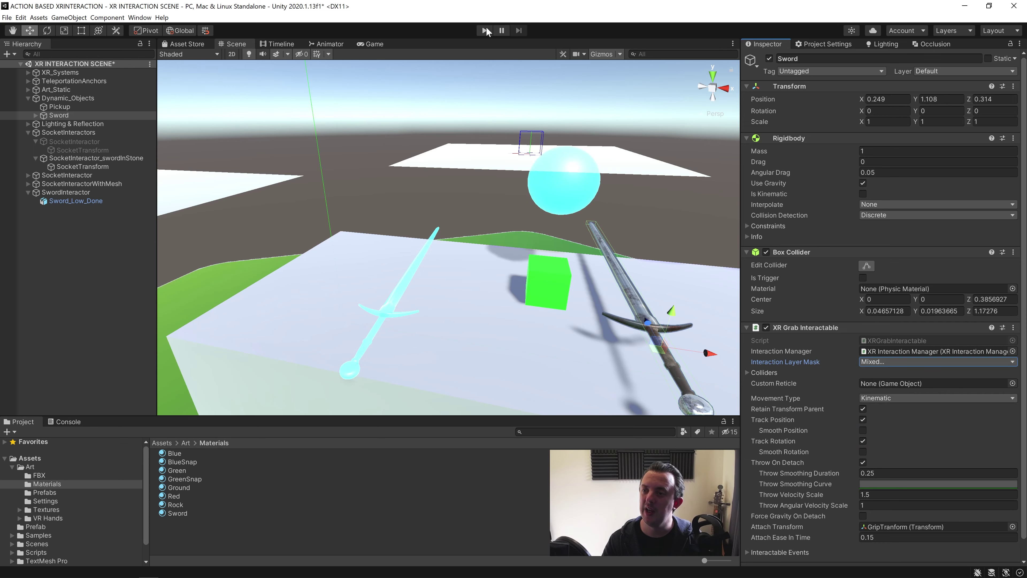
click(484, 31)
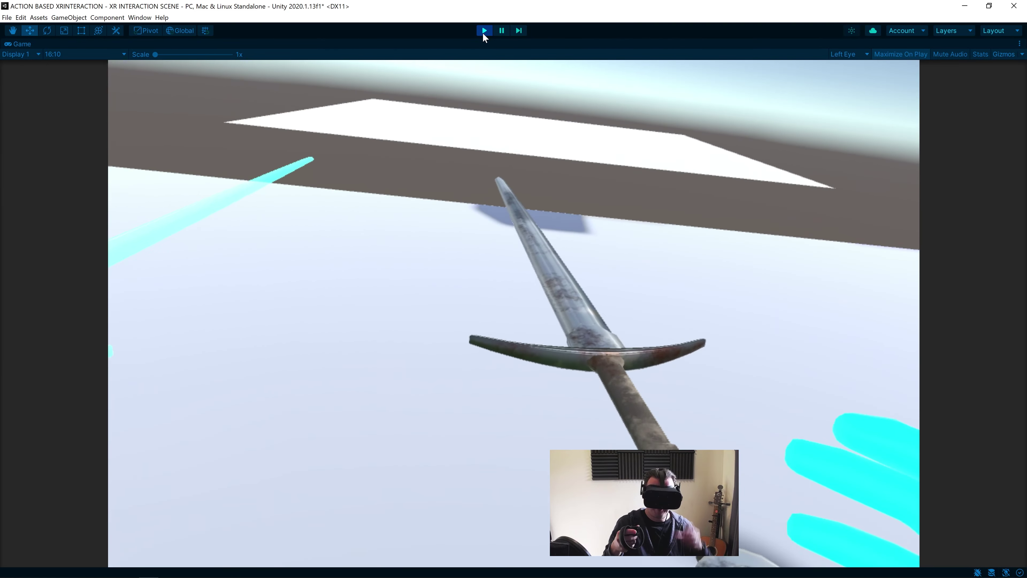
click(483, 33)
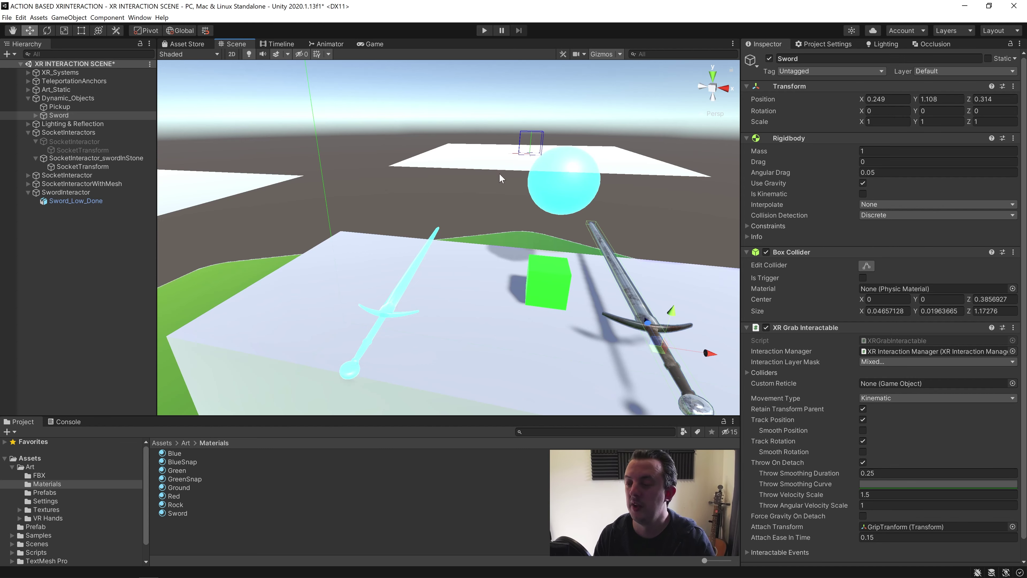
click(392, 317)
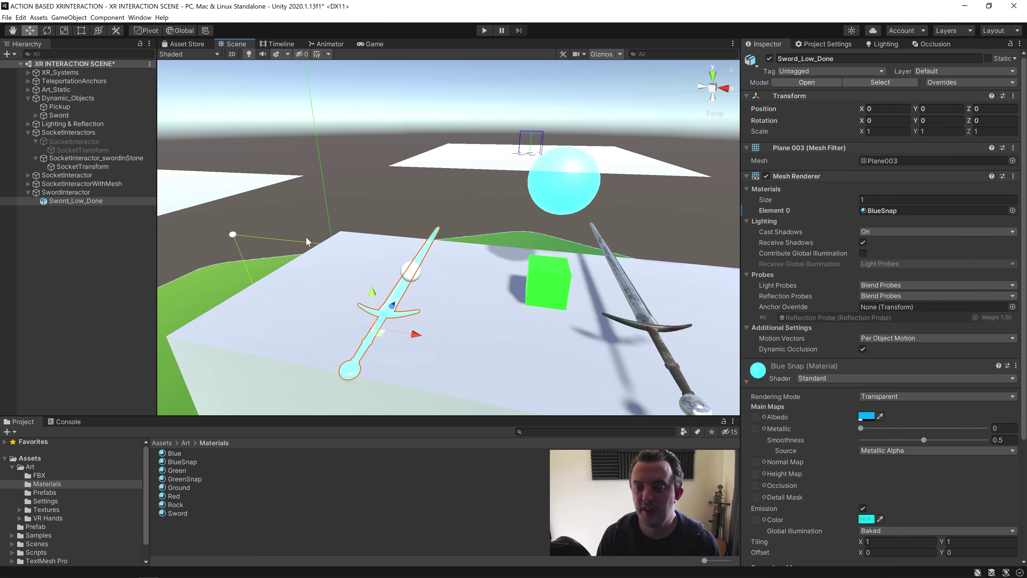
click(92, 194)
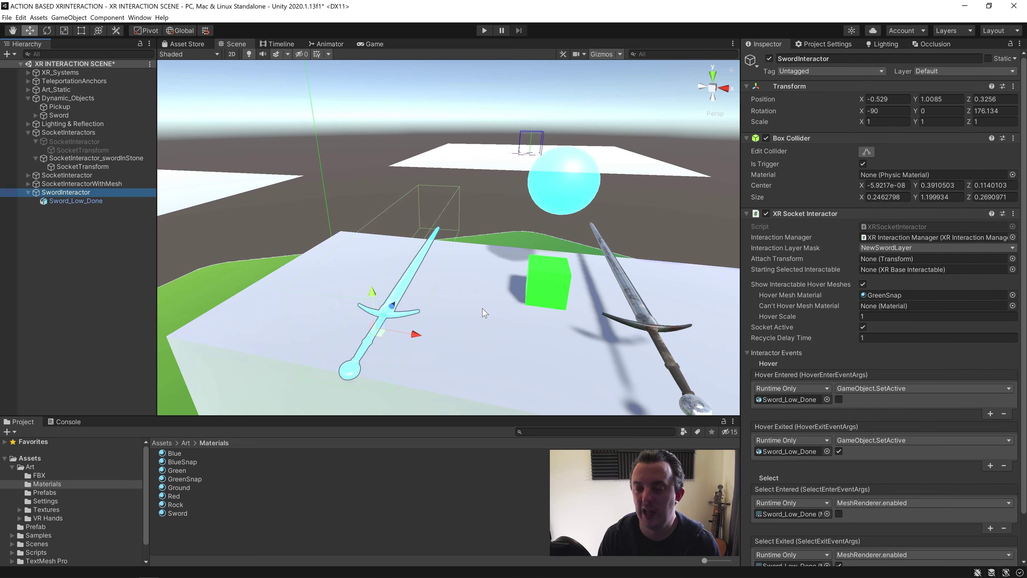
click(641, 311)
key(f)
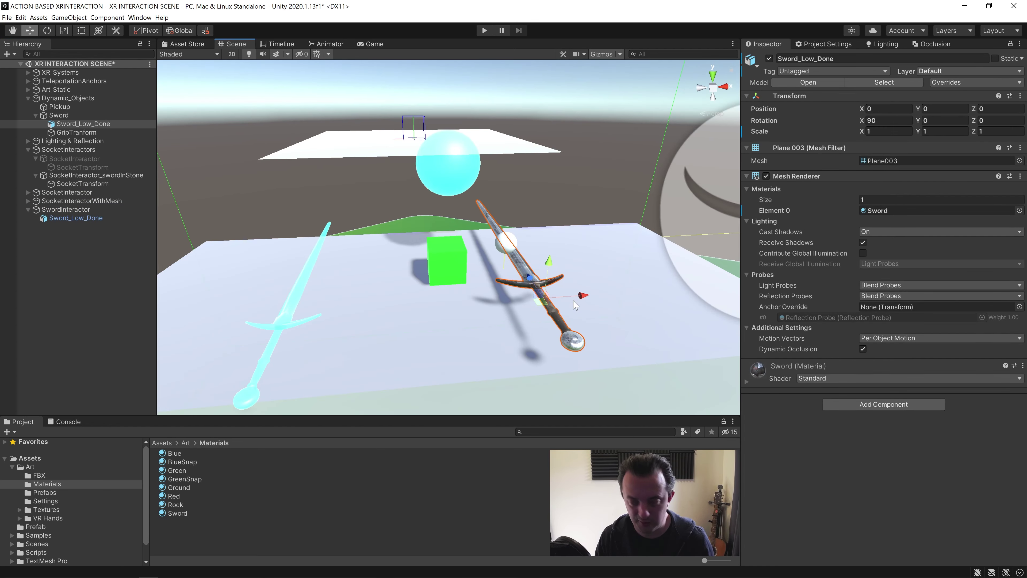
key(ctrl+d)
drag(575, 298, 653, 298)
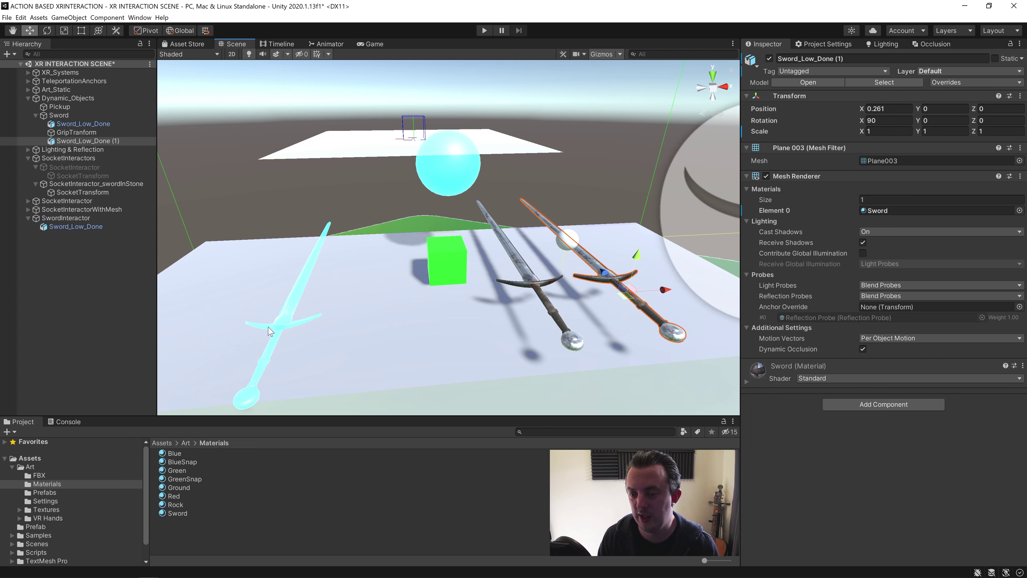
click(445, 263)
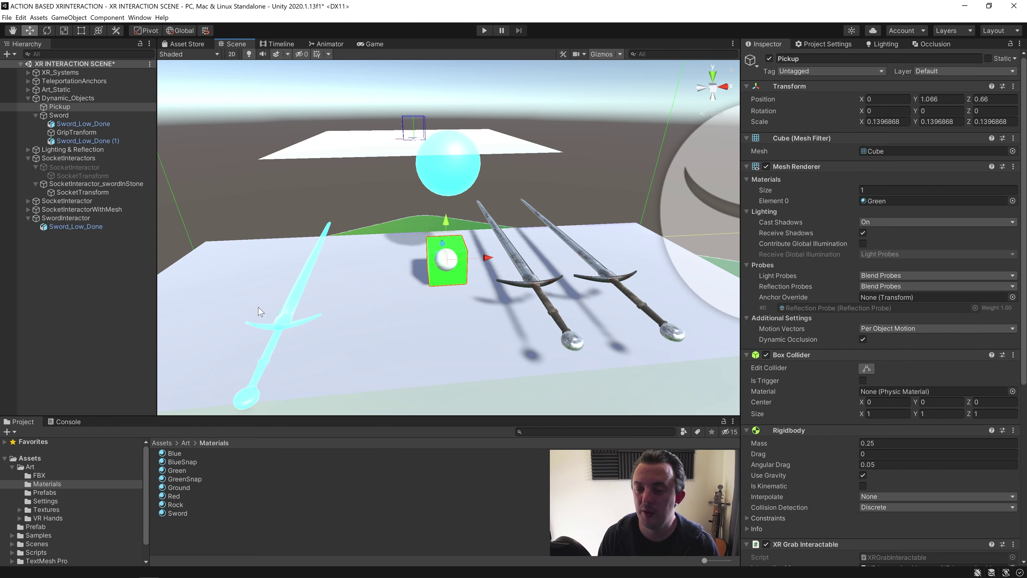
alt+drag(421, 270, 449, 301)
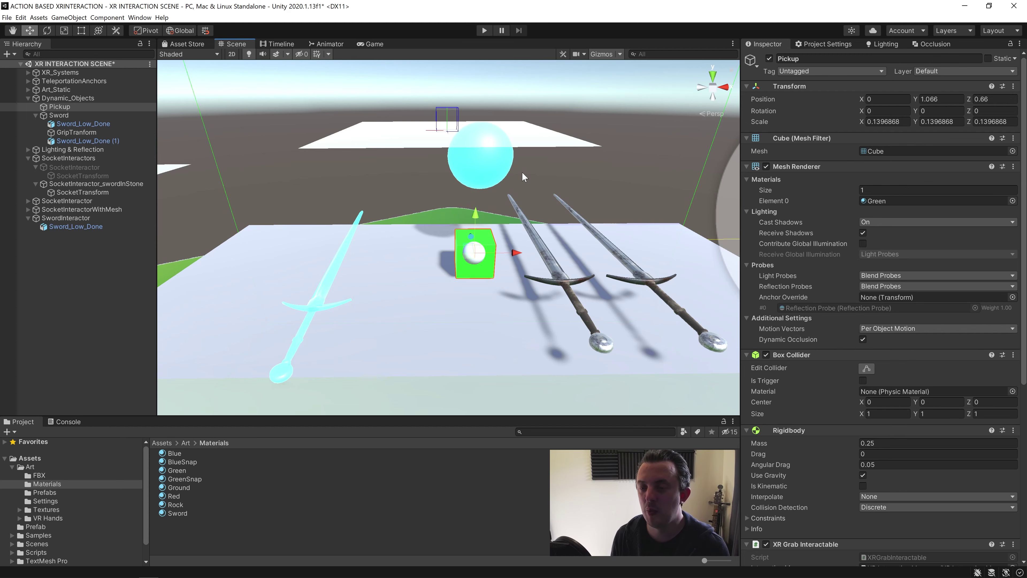
Delete the spare Sword_Low_Done (1) and create an empty child under SwordInteractor
click(568, 288)
key(Delete)
double_click(65, 209)
right_click(80, 210)
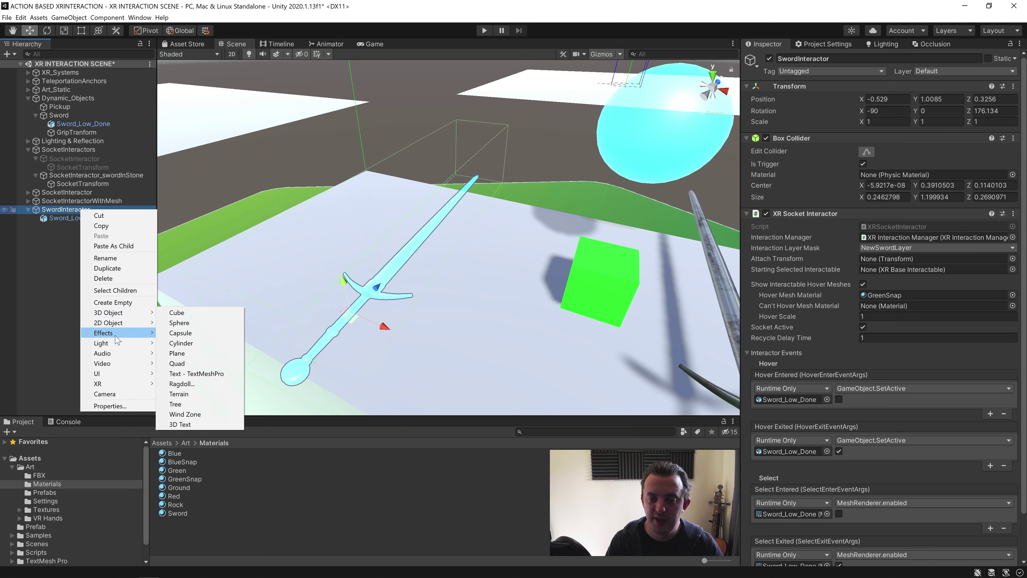
mouse_move(122, 317)
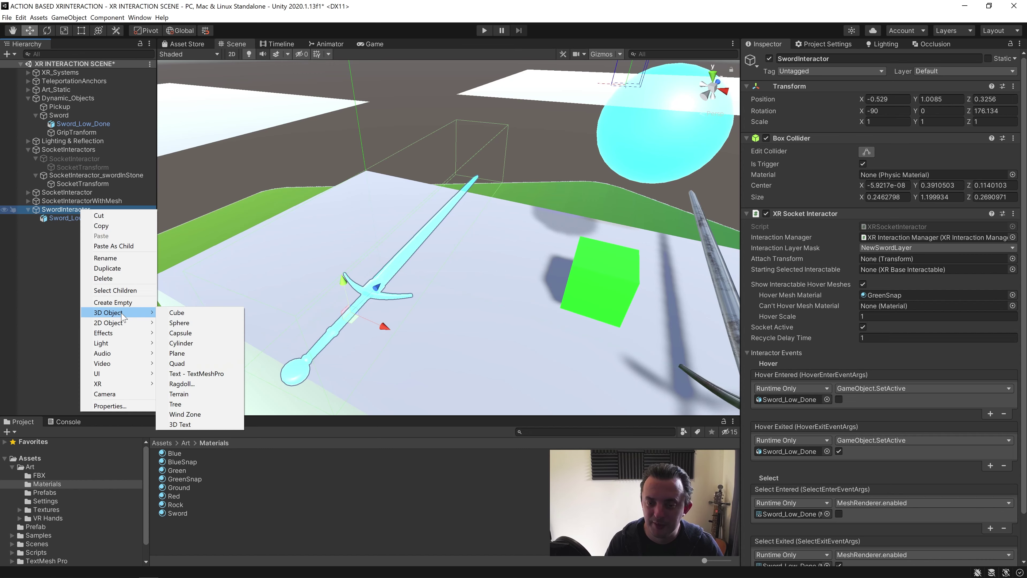
click(124, 301)
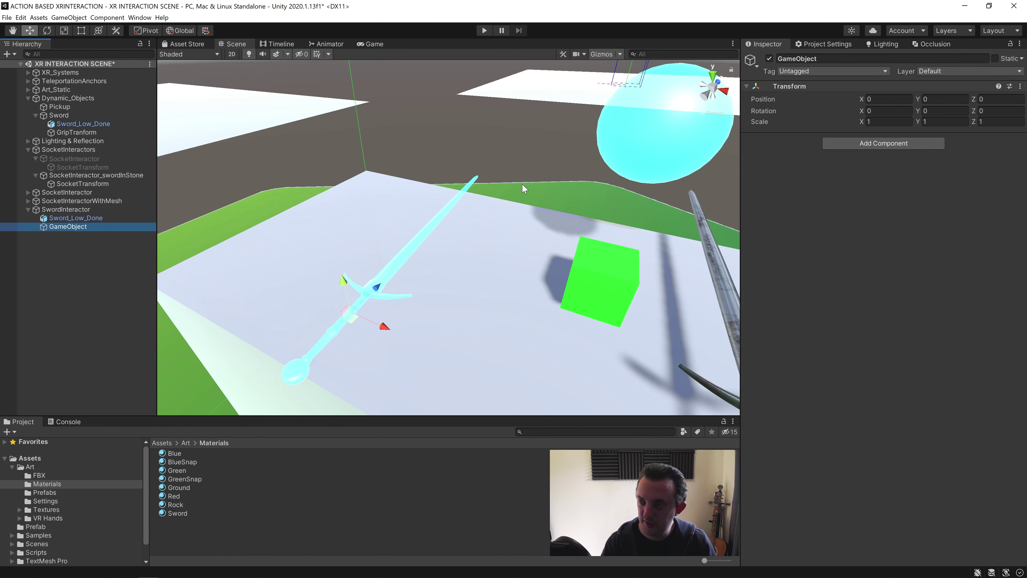
Name the child SwordTransformPoint and set it as the socket's Attach Transform
click(800, 58)
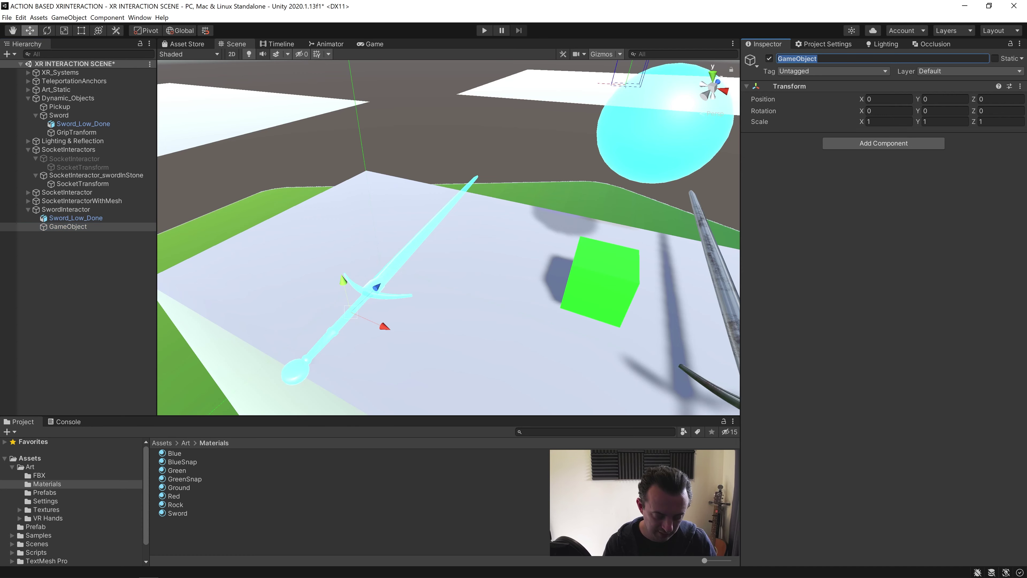
text(SwordTransformPoint)
key(Return)
click(70, 211)
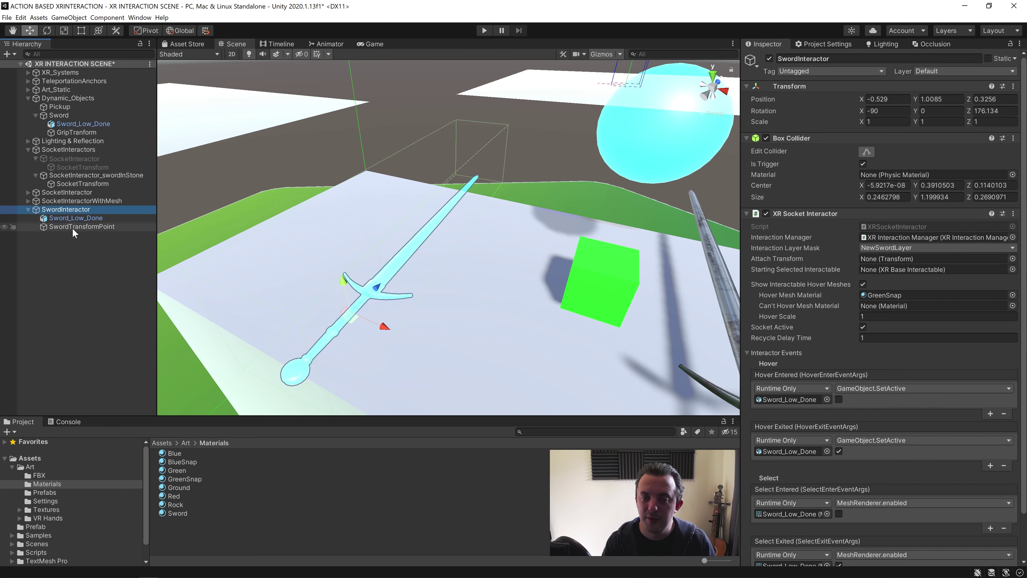
drag(849, 288, 898, 259)
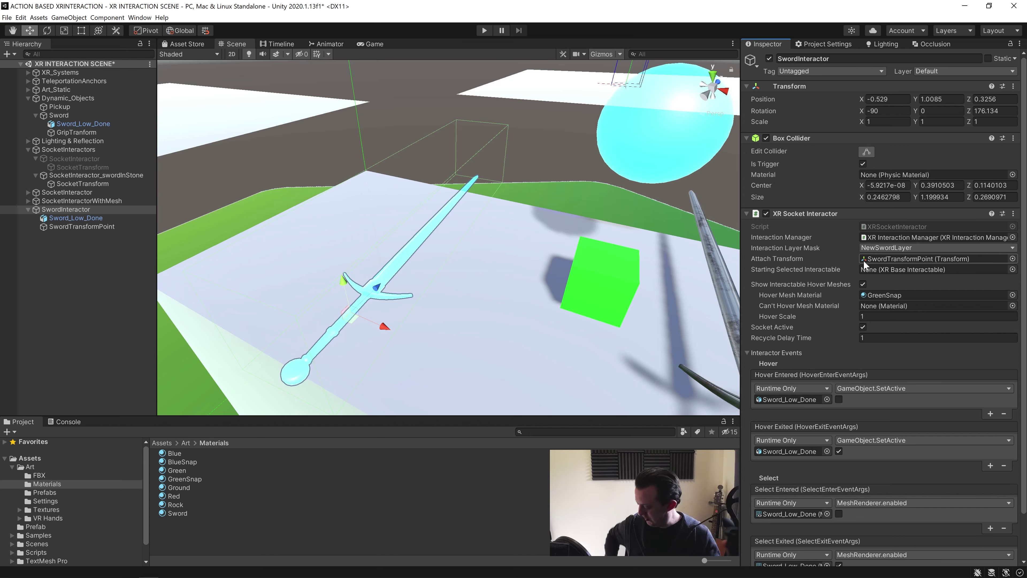
During a play test, rotate SwordTransformPoint until the socketed sword lines up
click(485, 30)
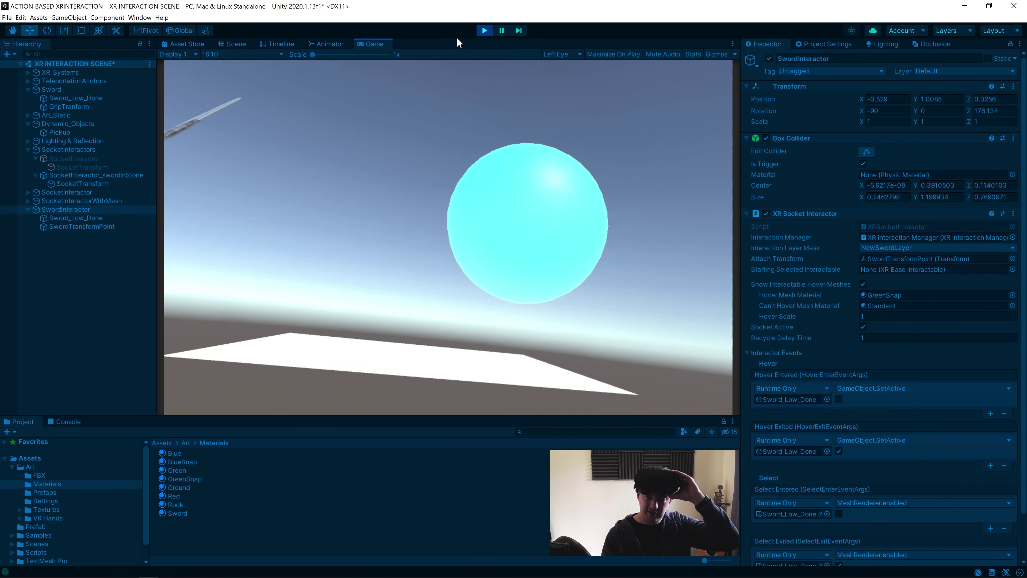
click(235, 43)
click(81, 226)
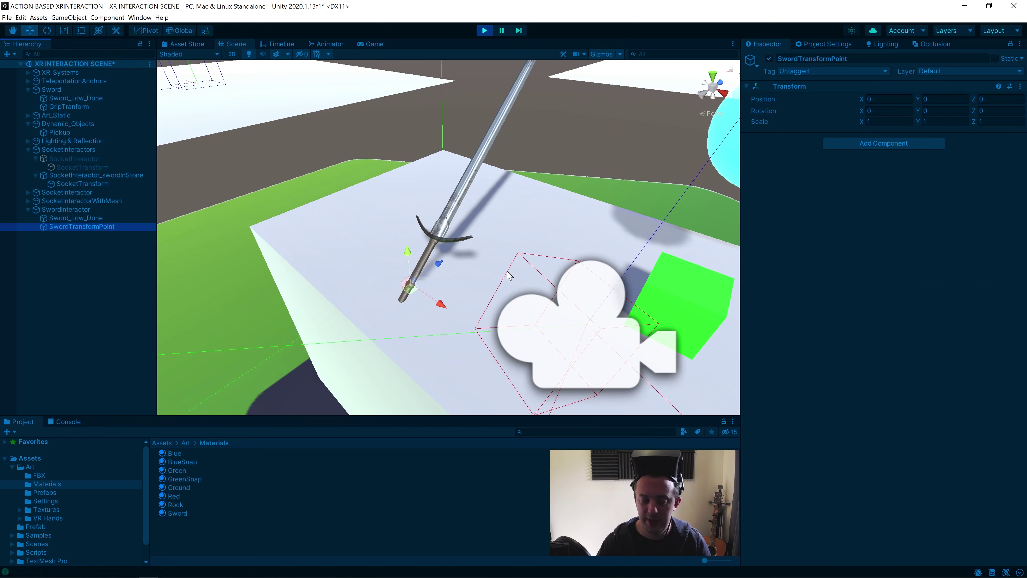
middle_drag(500, 281, 471, 266)
key(e)
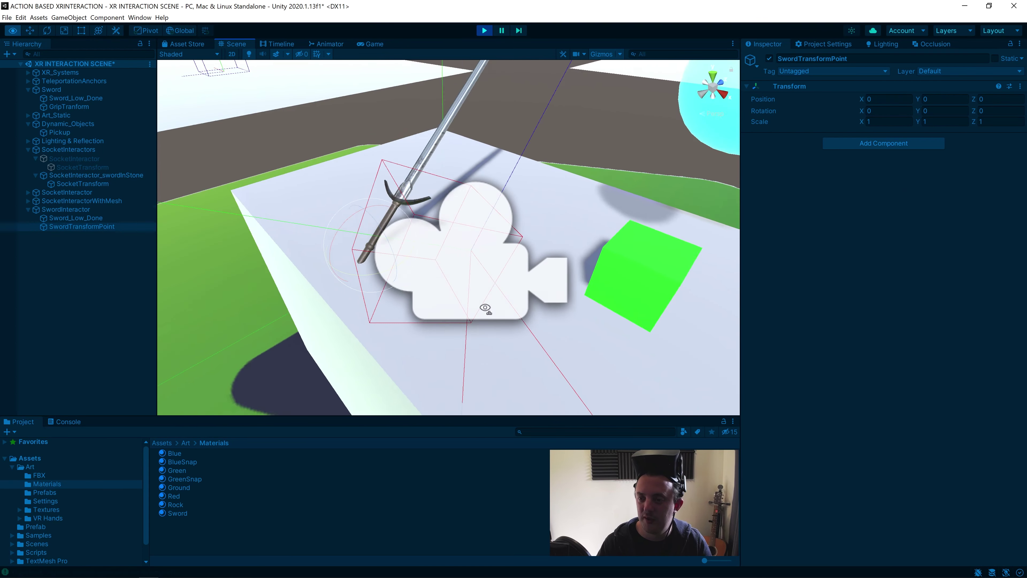
scroll(483, 305, up, 3)
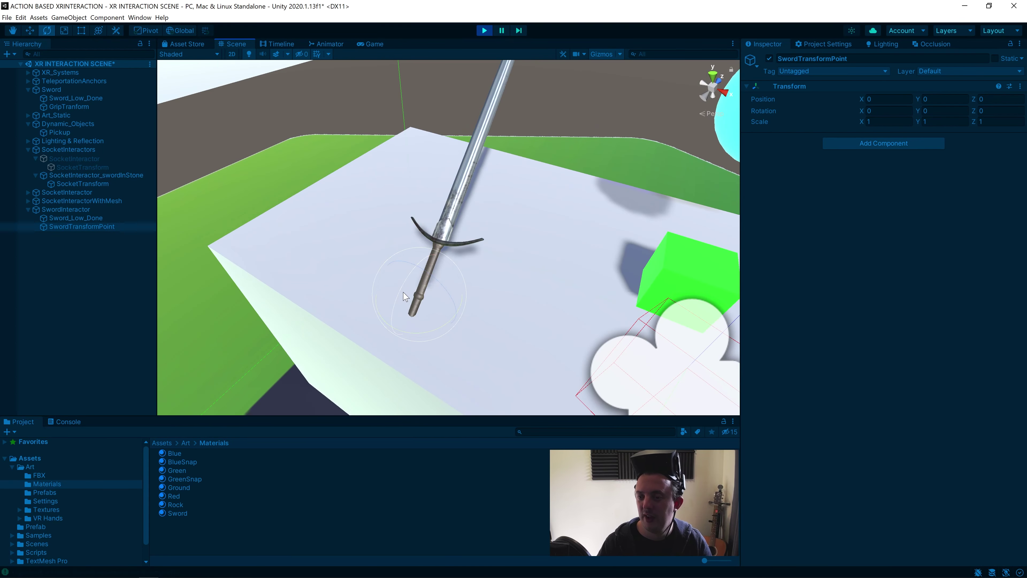
drag(405, 299, 468, 195)
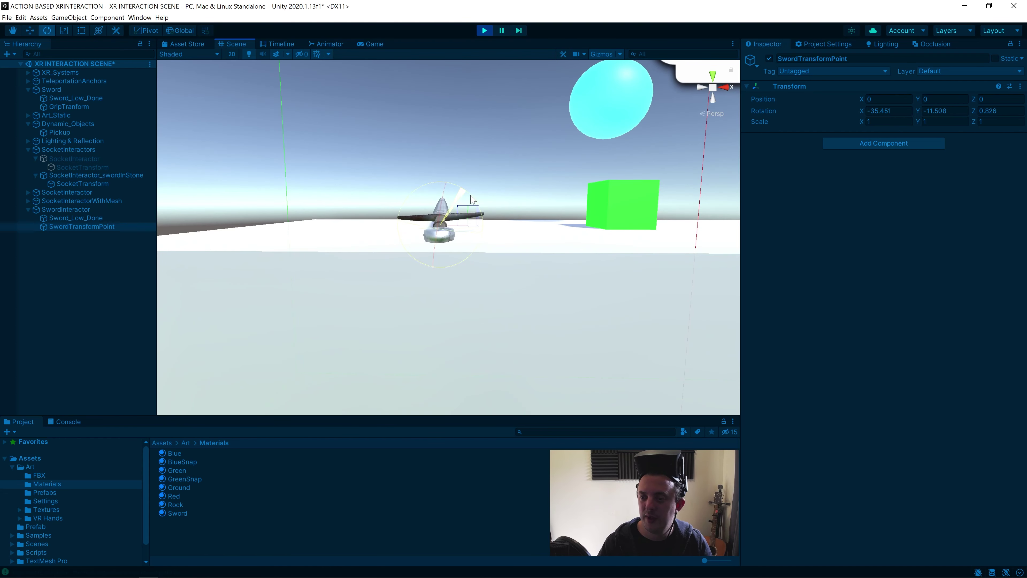
drag(438, 233, 465, 207)
key(w)
alt+drag(445, 283, 364, 243)
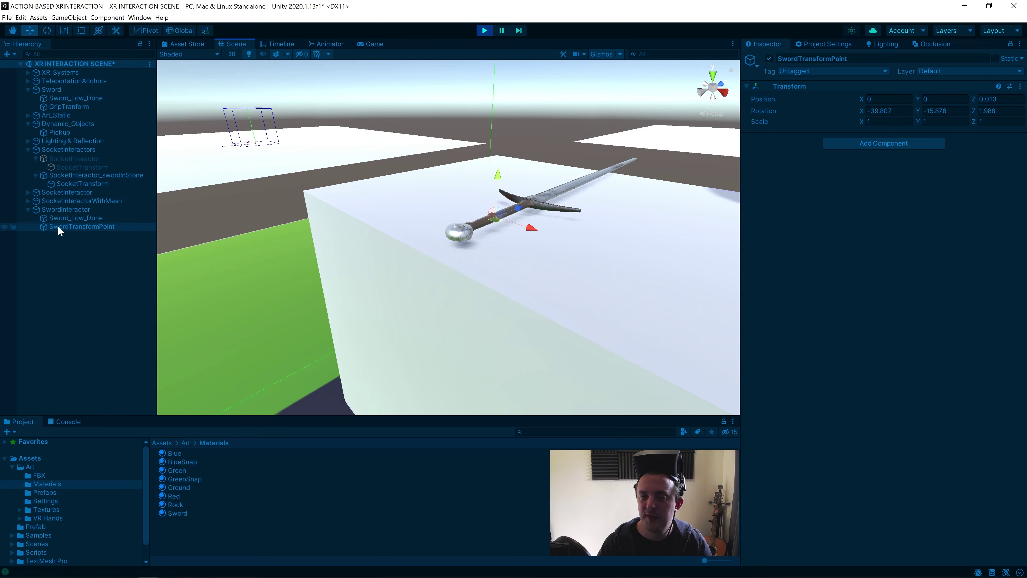
Keep the tuned rotation -39.807, -15.876, 1.988 after Play, switch pivot to Local, replay
click(1020, 86)
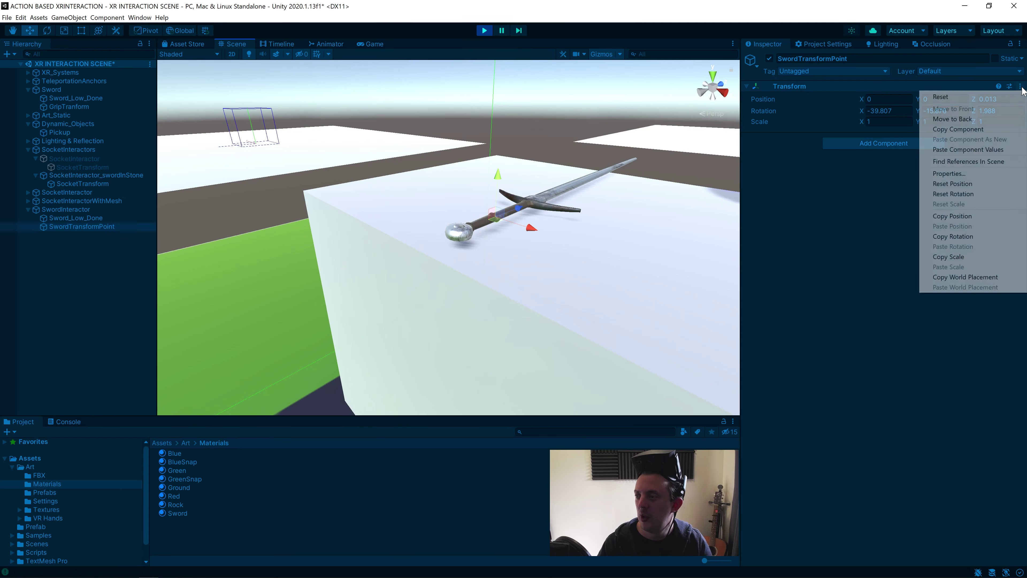
click(998, 128)
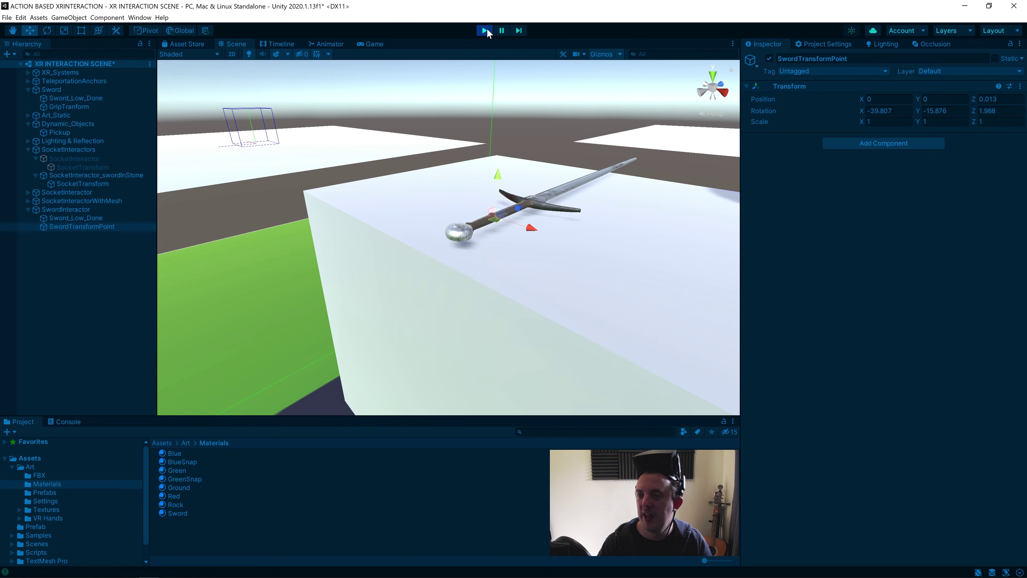
click(484, 31)
click(1020, 86)
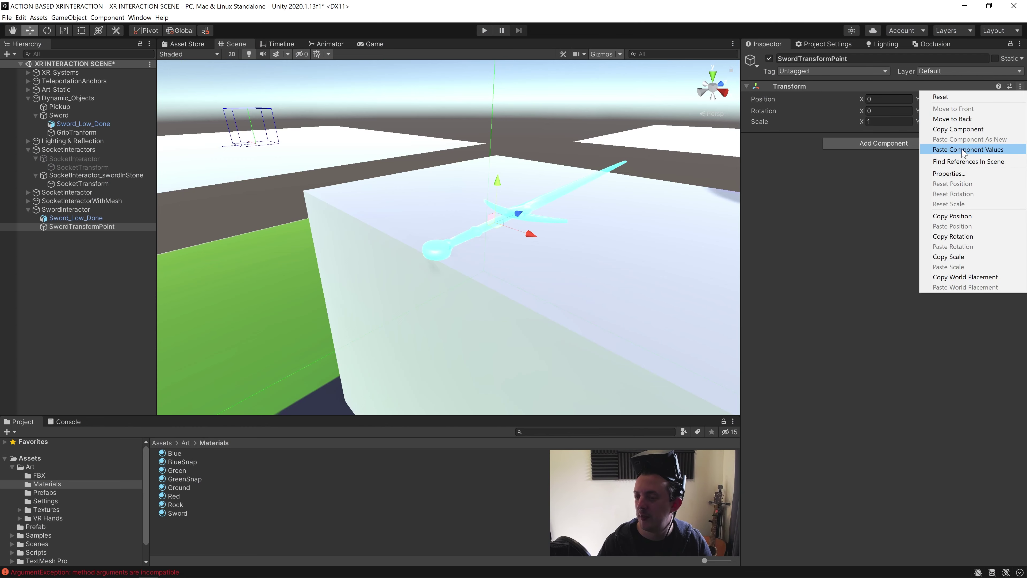
click(947, 155)
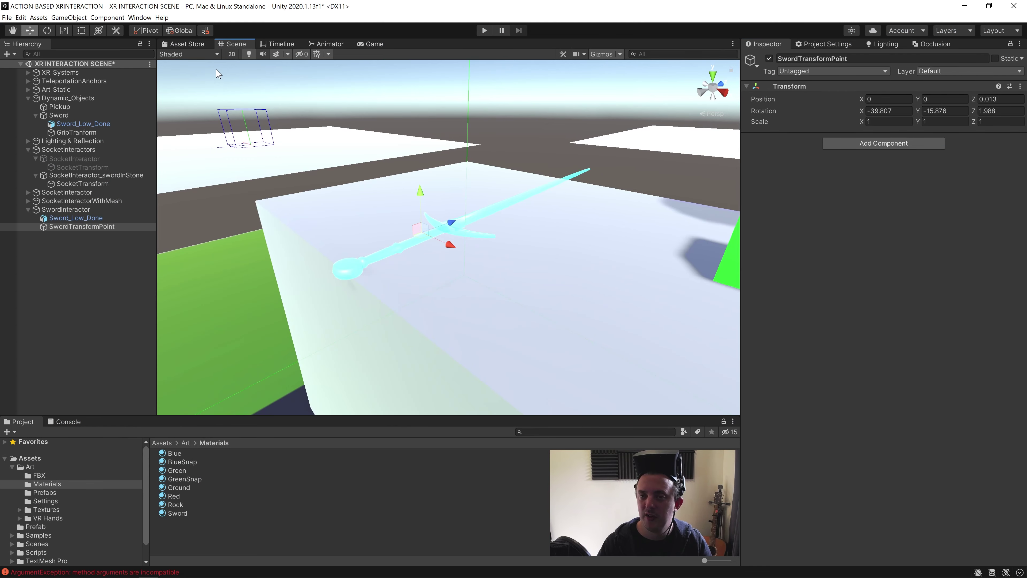
click(180, 30)
click(483, 31)
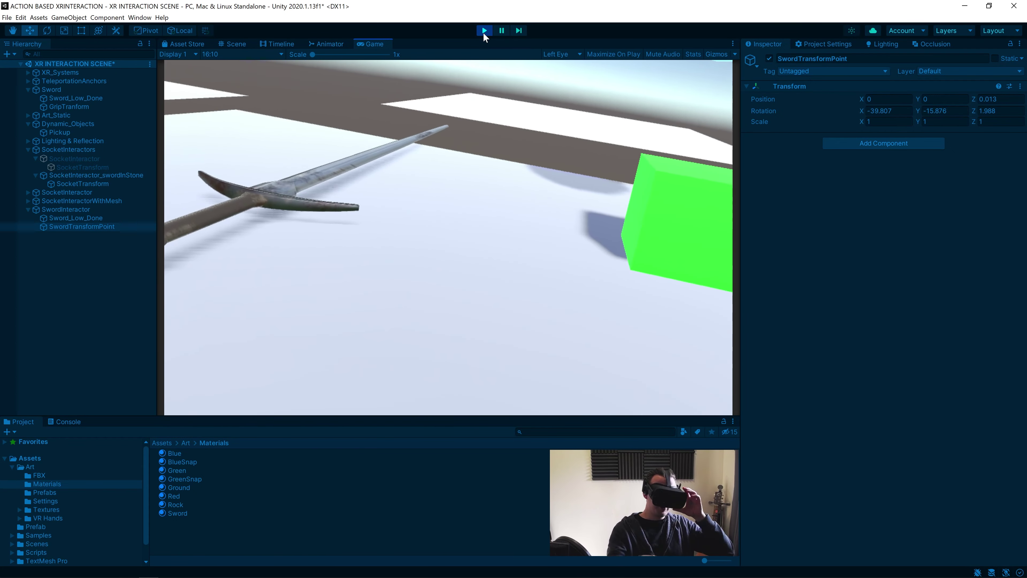
Stop the play test and switch off Show Interactable Hover Meshes on SwordInteractor's socket
click(484, 30)
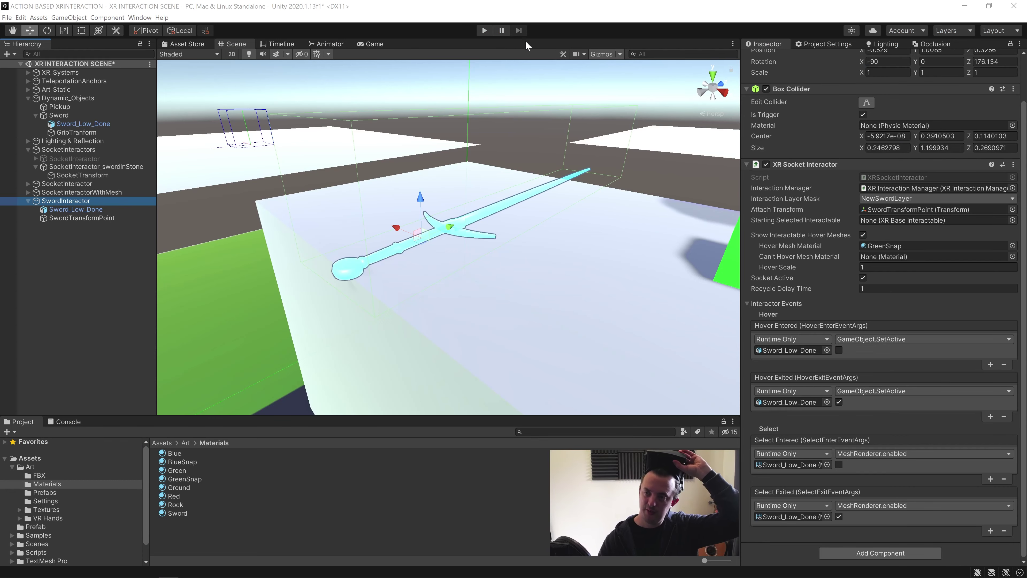
click(490, 31)
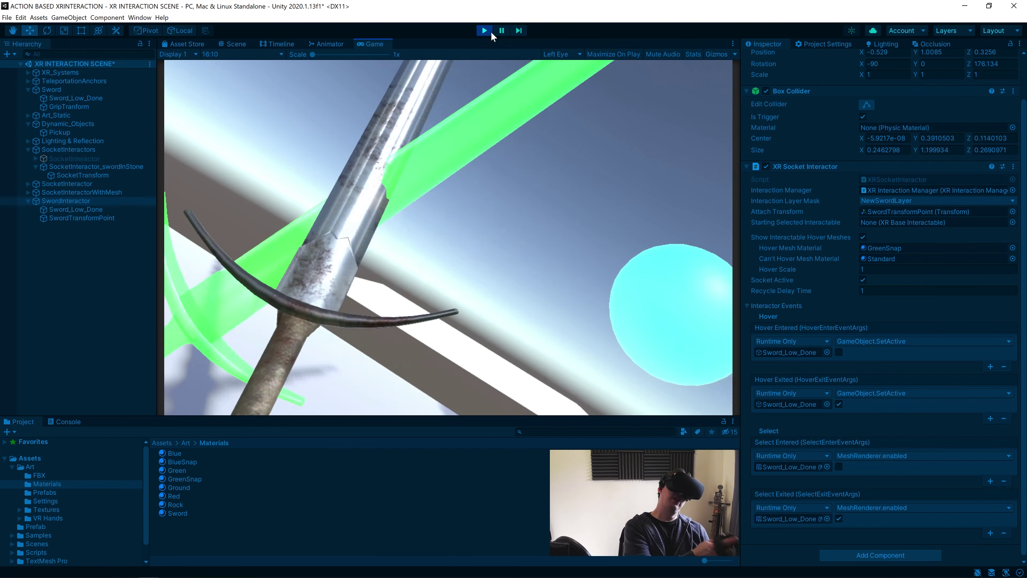
click(484, 30)
click(862, 267)
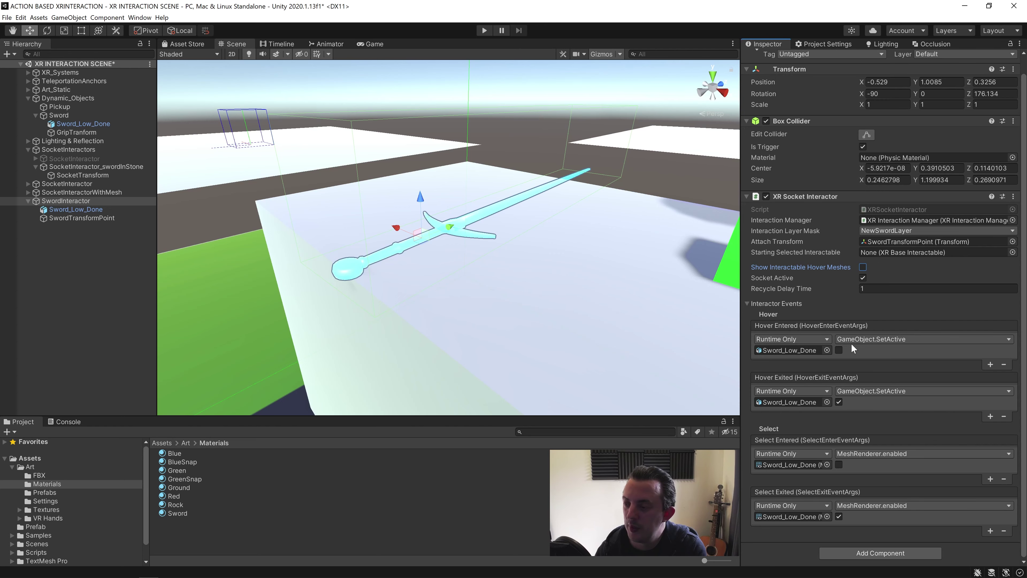
Make Hover Entered set the ghost sword's MeshRenderer material to GreenSnap
click(865, 339)
mouse_move(866, 394)
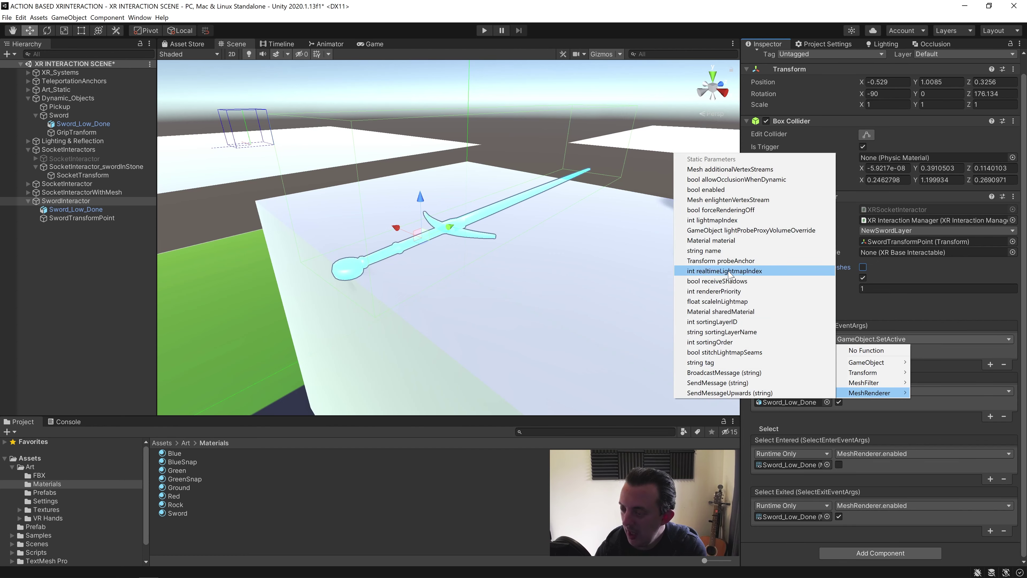
click(730, 241)
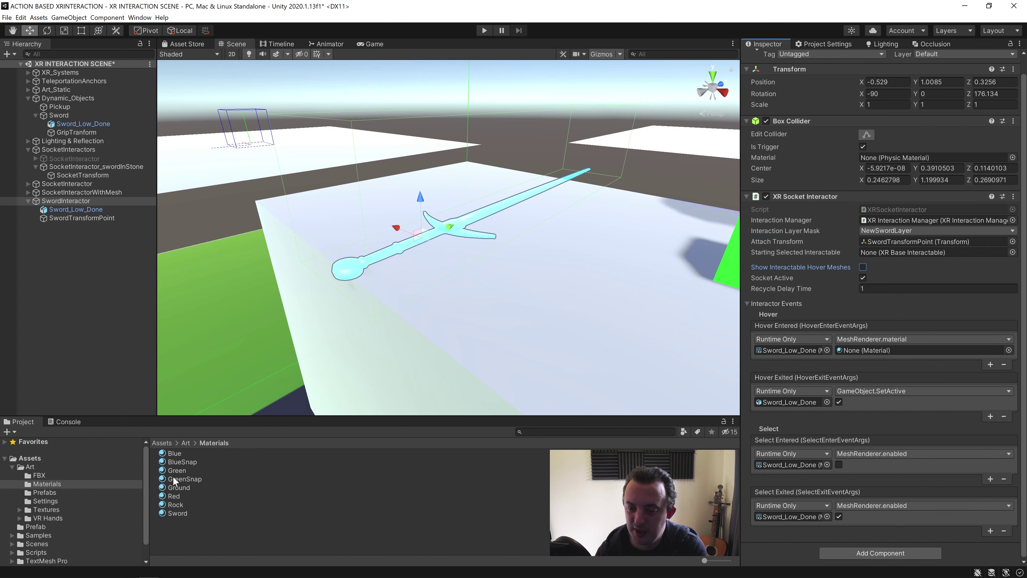
drag(175, 477, 872, 349)
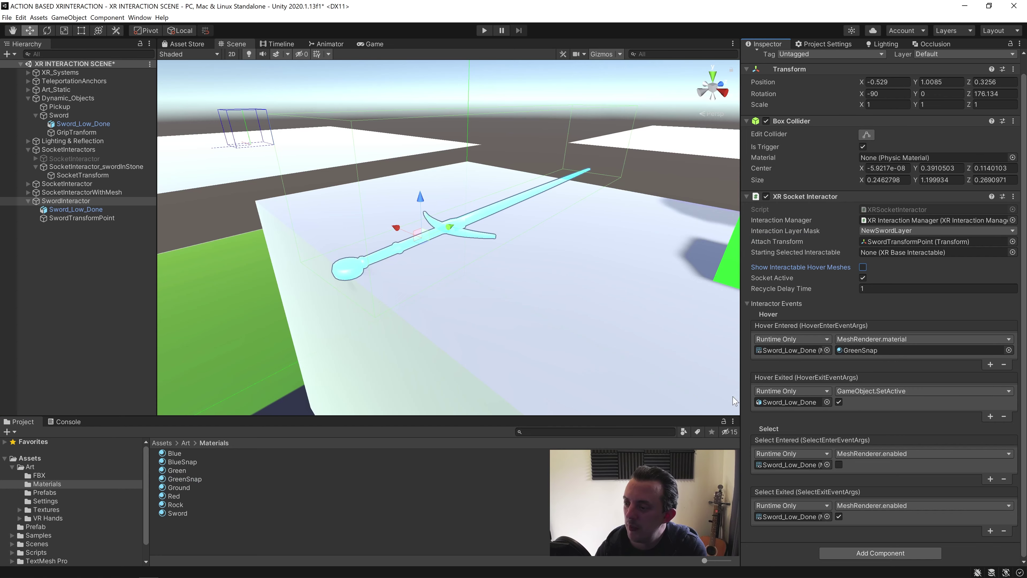
Make Hover Exited set the ghost sword's MeshRenderer material back to BlueSnap
click(859, 390)
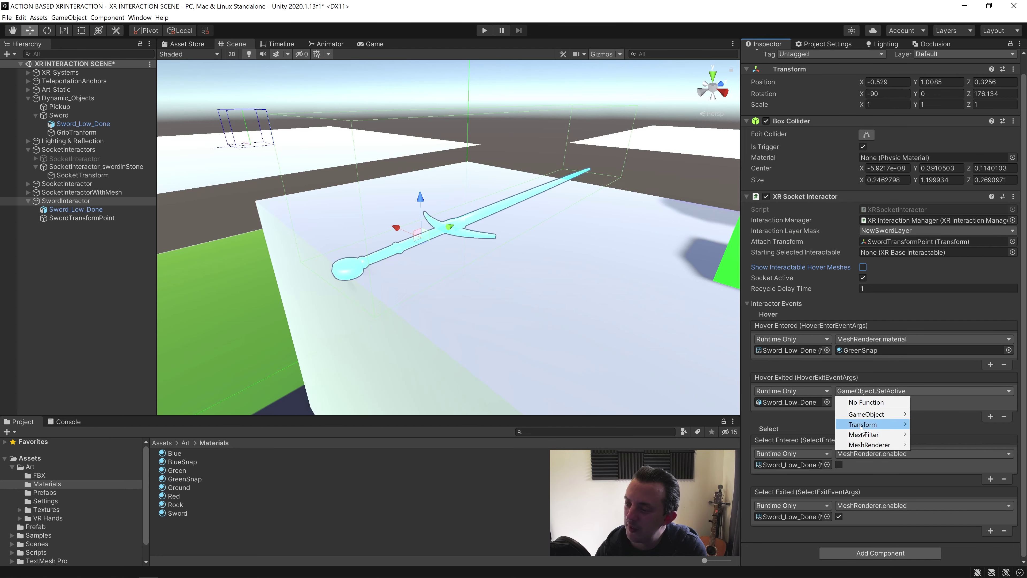
mouse_move(869, 444)
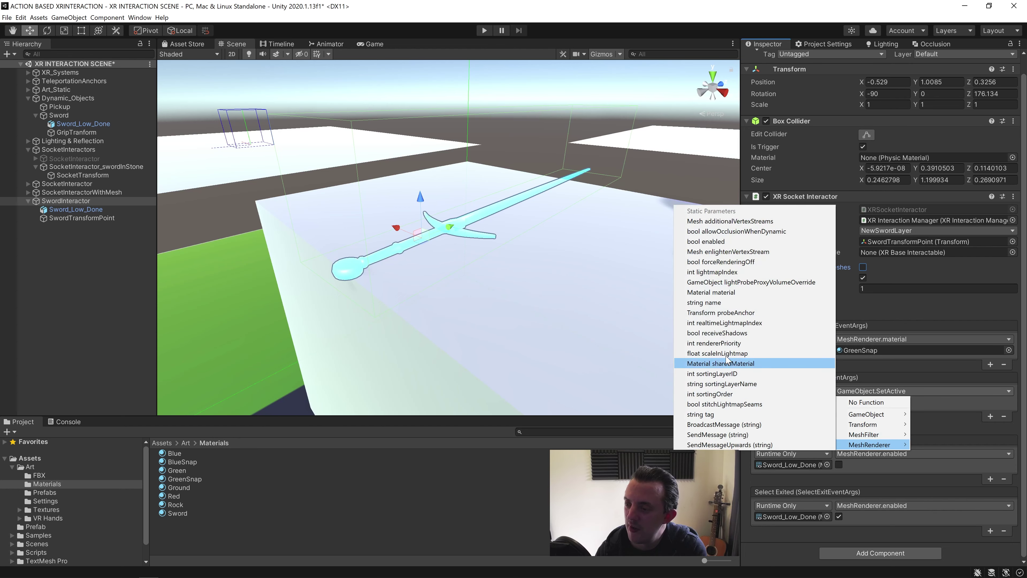
click(715, 292)
drag(174, 460, 857, 401)
Enter Play mode to test the GreenSnap/BlueSnap hover swap in VR
click(484, 31)
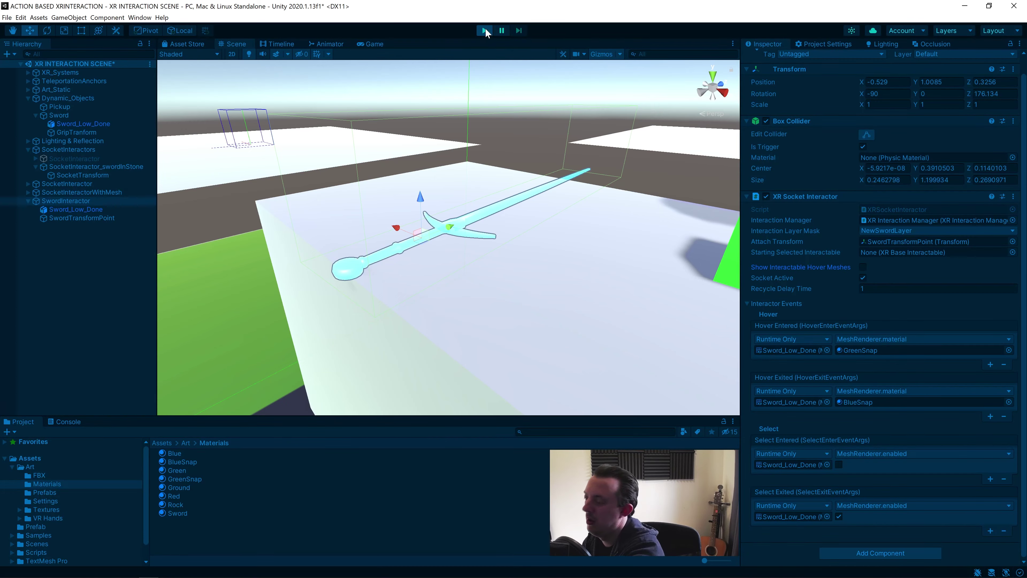